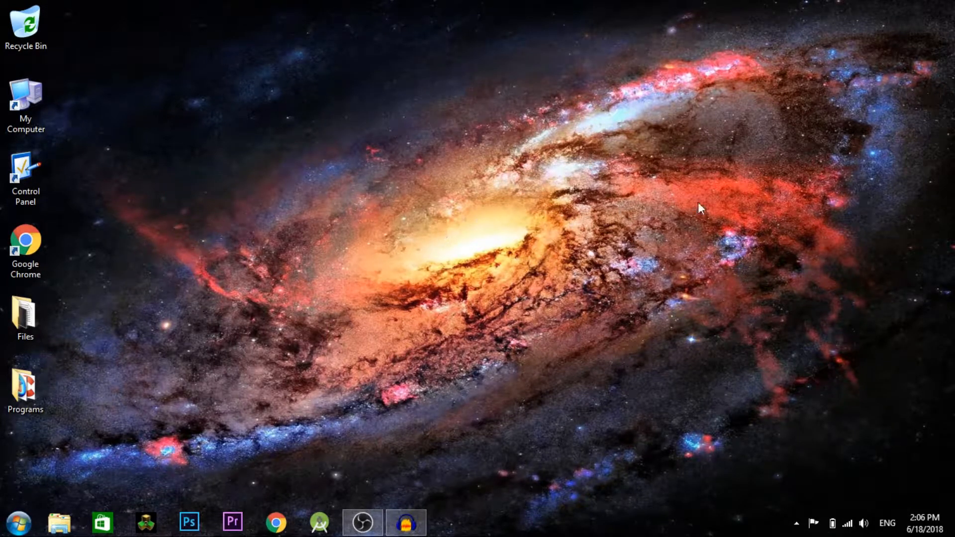
left_click(25, 27)
left_click(7, 108)
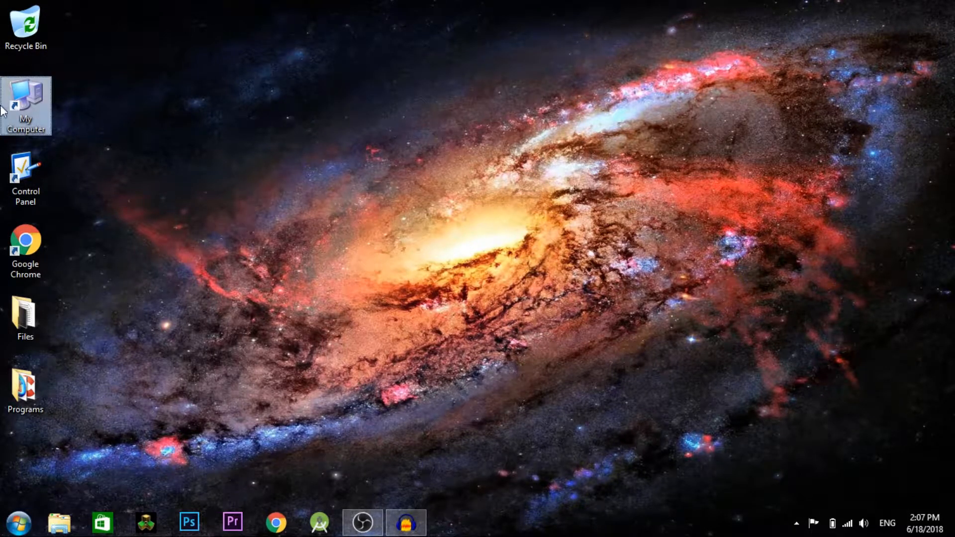
left_click(349, 108)
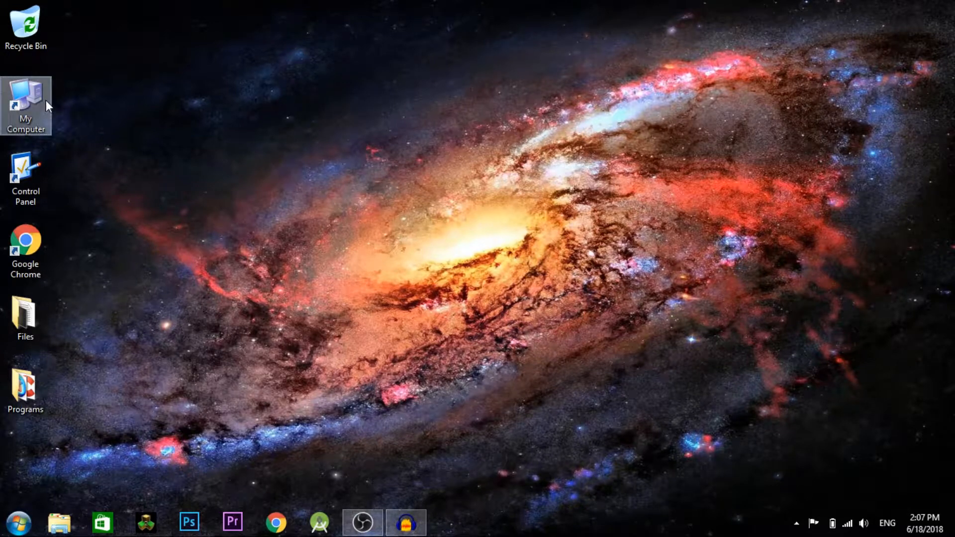
- Open the ISOs folder inside Windows OS Files on The Vault DL (H:) drive
double_click(27, 98)
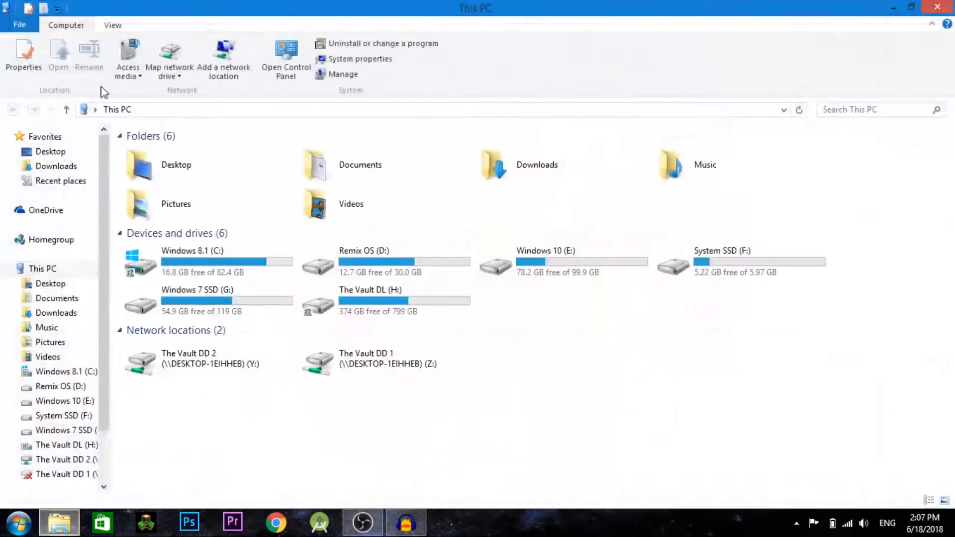
double_click(377, 314)
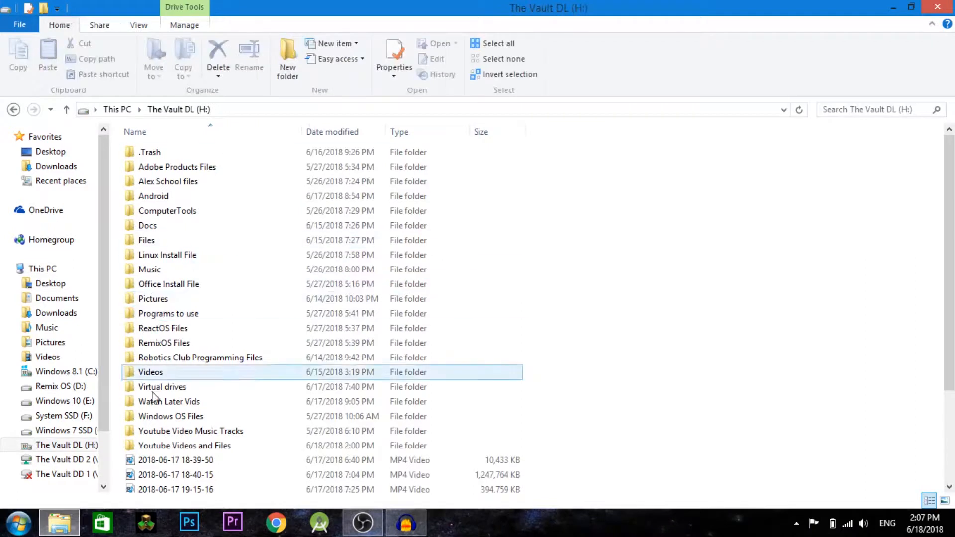
double_click(181, 416)
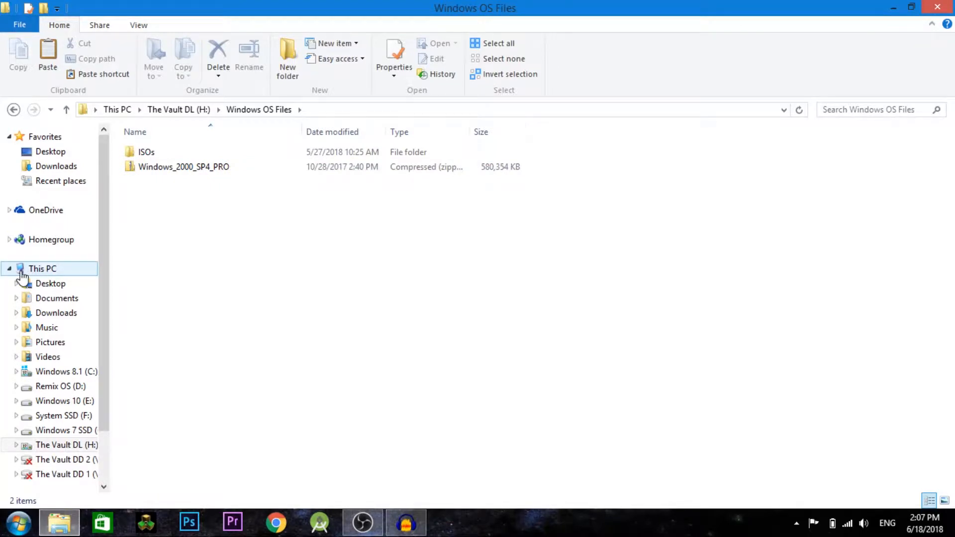
left_click_drag(109, 316, 109, 363)
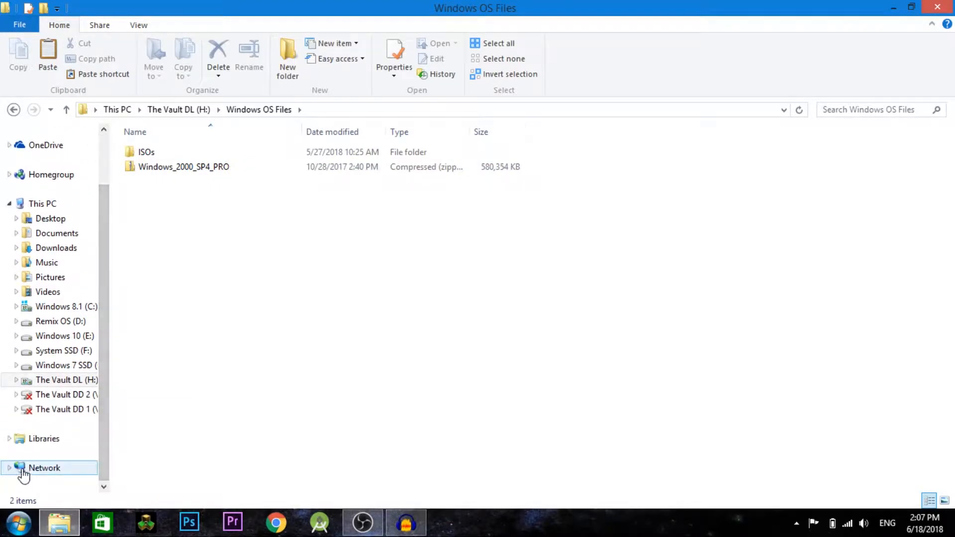
left_click_drag(103, 291, 100, 199)
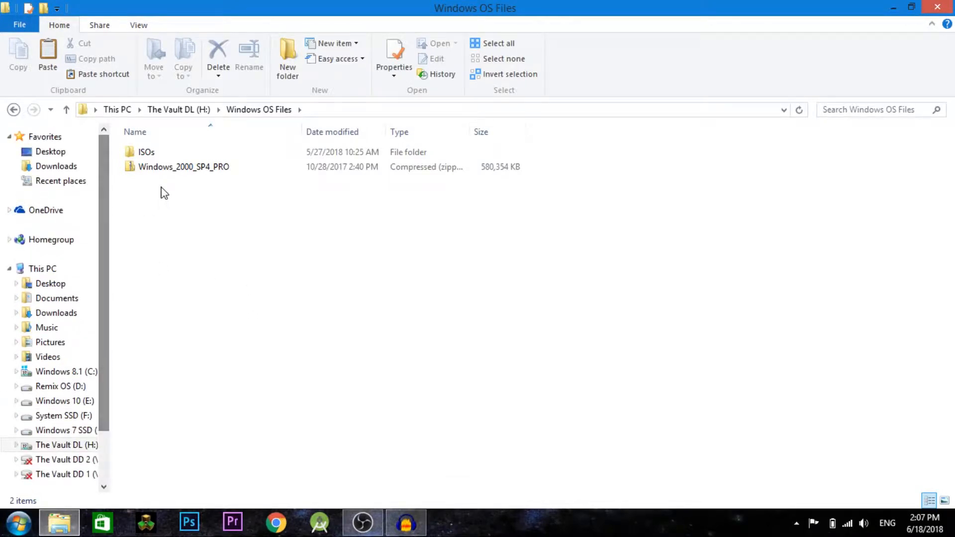
left_click(285, 169)
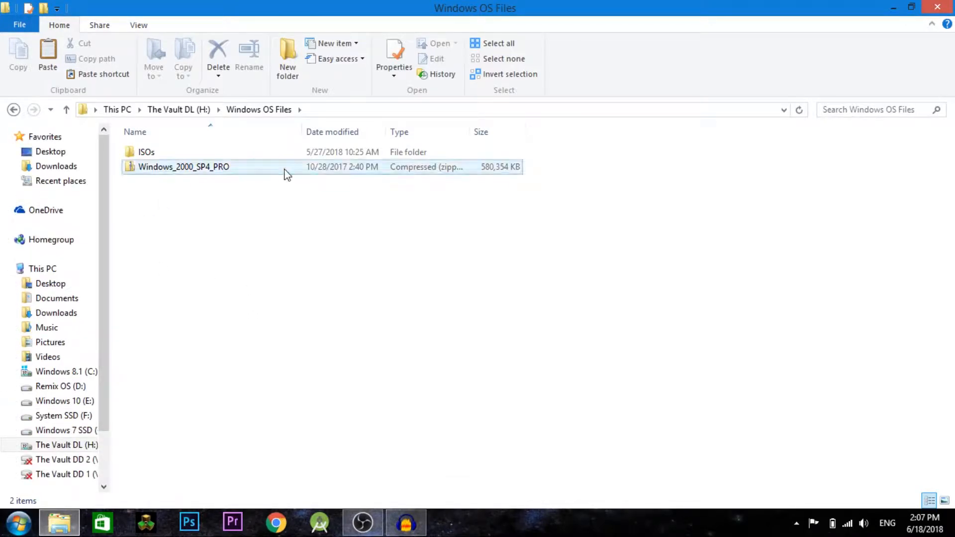
double_click(149, 152)
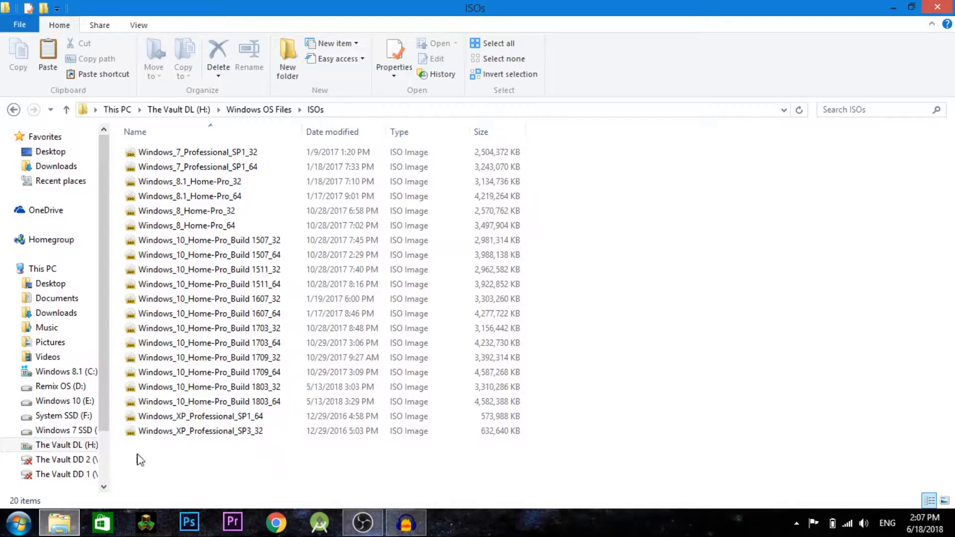
key("End")
key("Up")
key("Up")
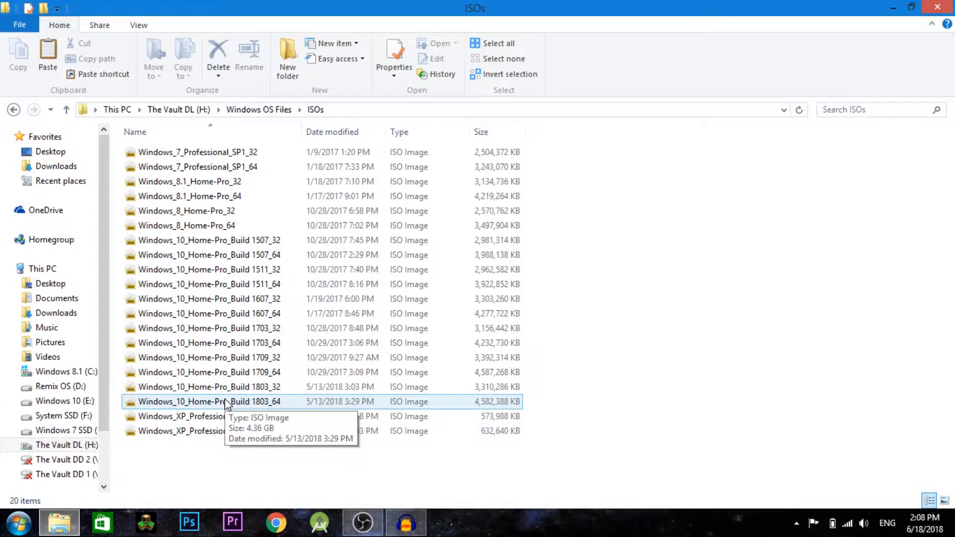
left_click(251, 456)
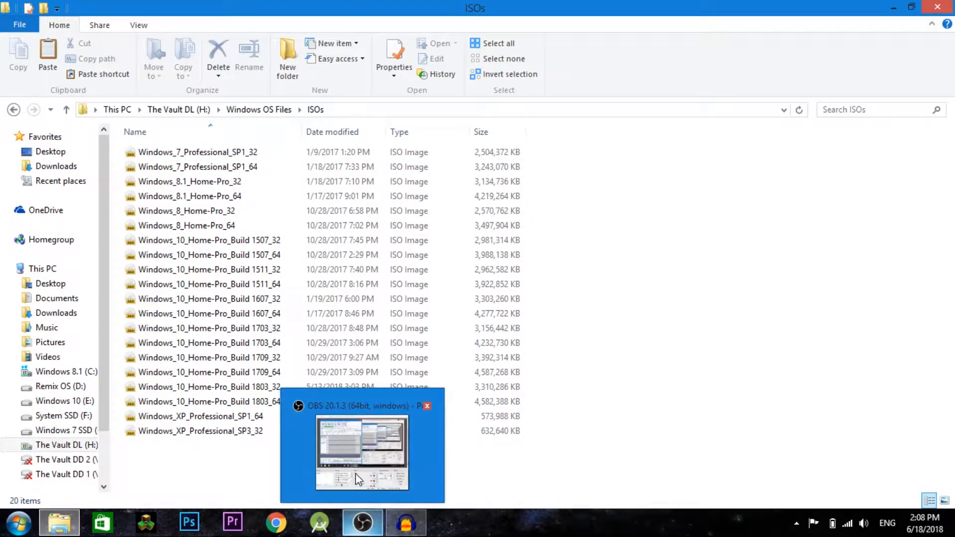
left_click(247, 405)
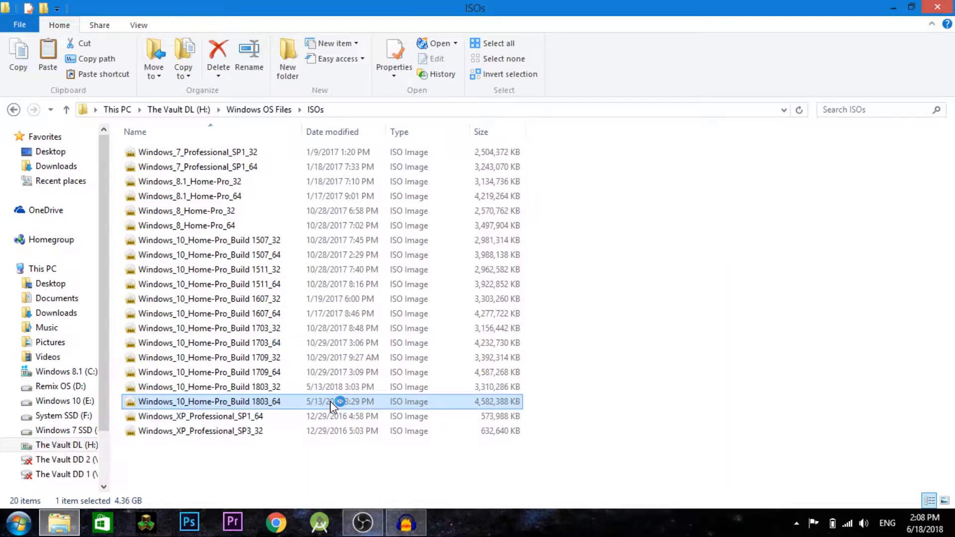
left_click(257, 464)
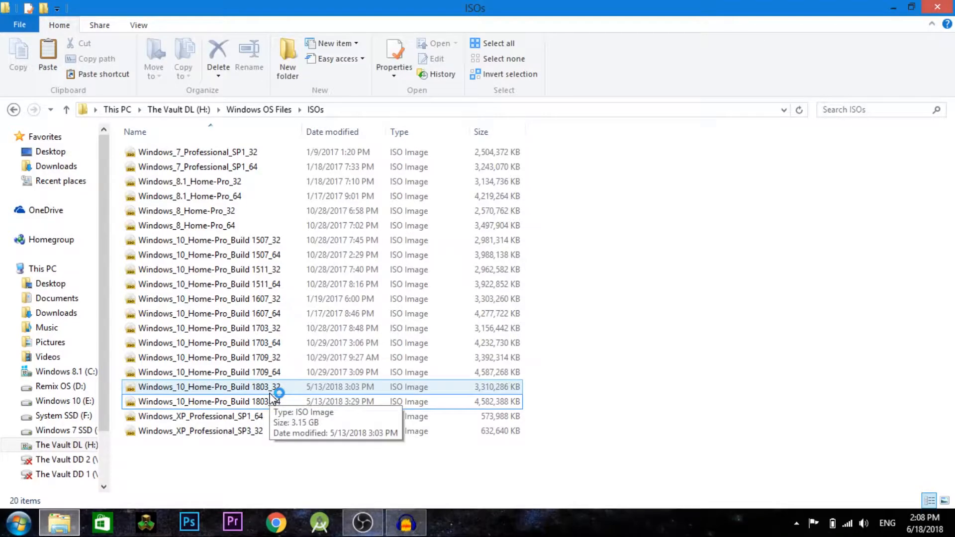
- Launch 7-Zip File Manager and close the CDBurnerXP Burn ISO Image window
key("super")
type("7-Zip File Manager")
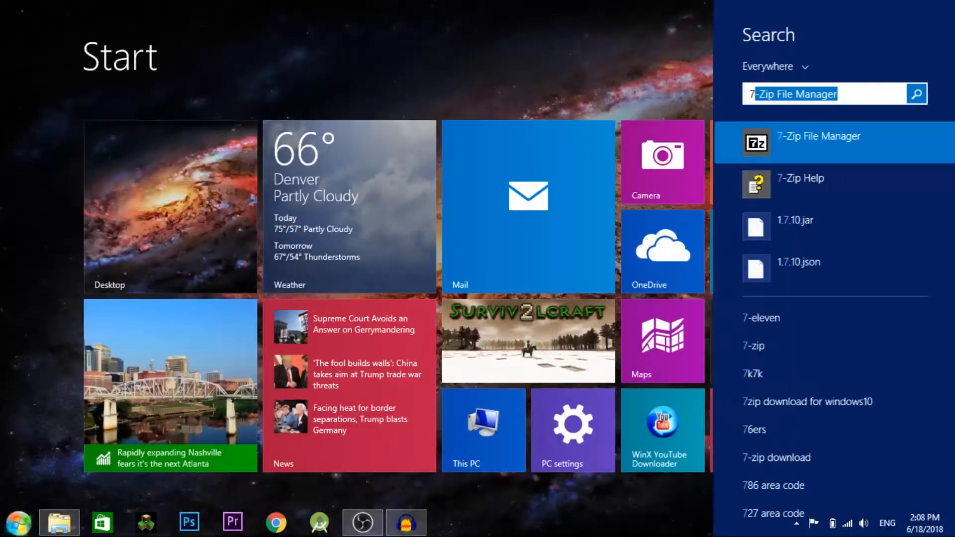
key("Return")
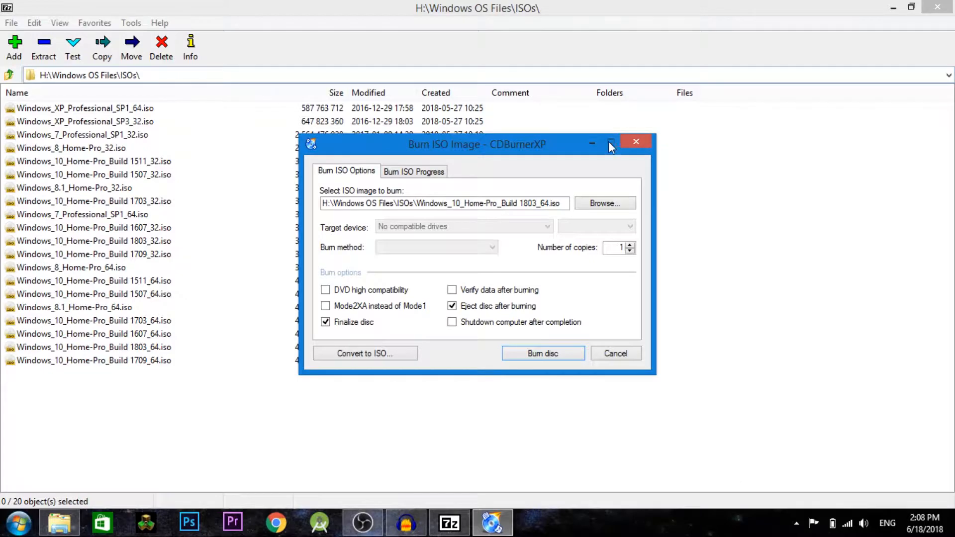
left_click(628, 143)
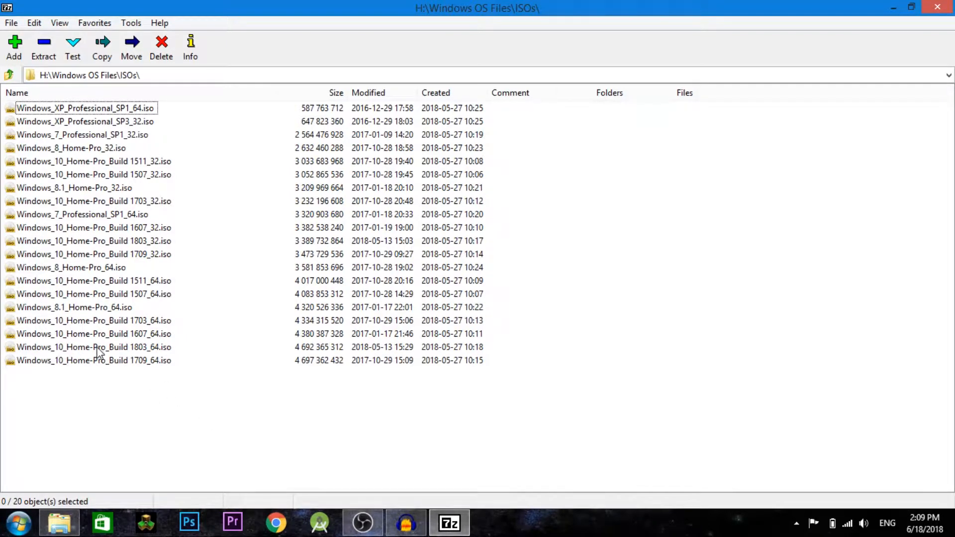
- Open the Windows_10_Home-Pro_Build 1803_64.iso image as an archive and go into its sources folder
left_click(28, 348)
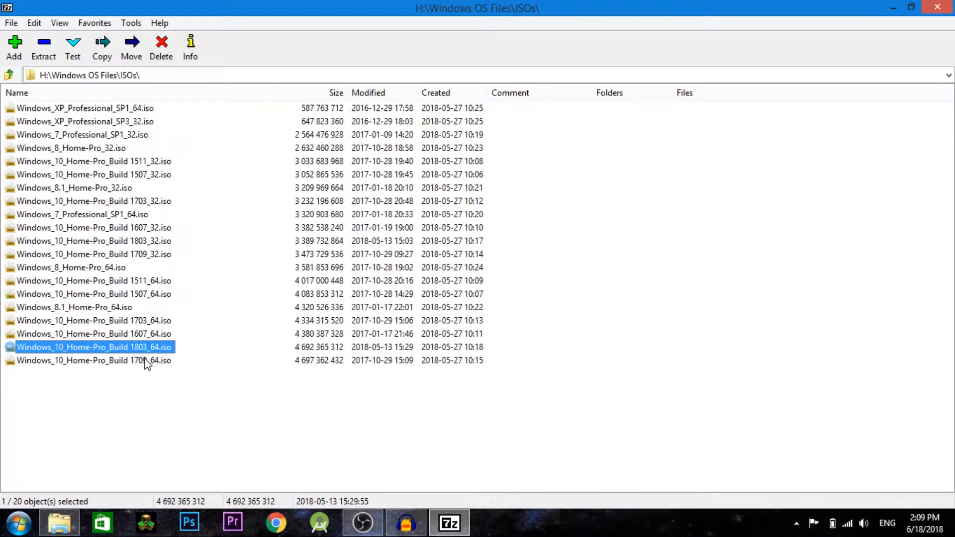
double_click(46, 350)
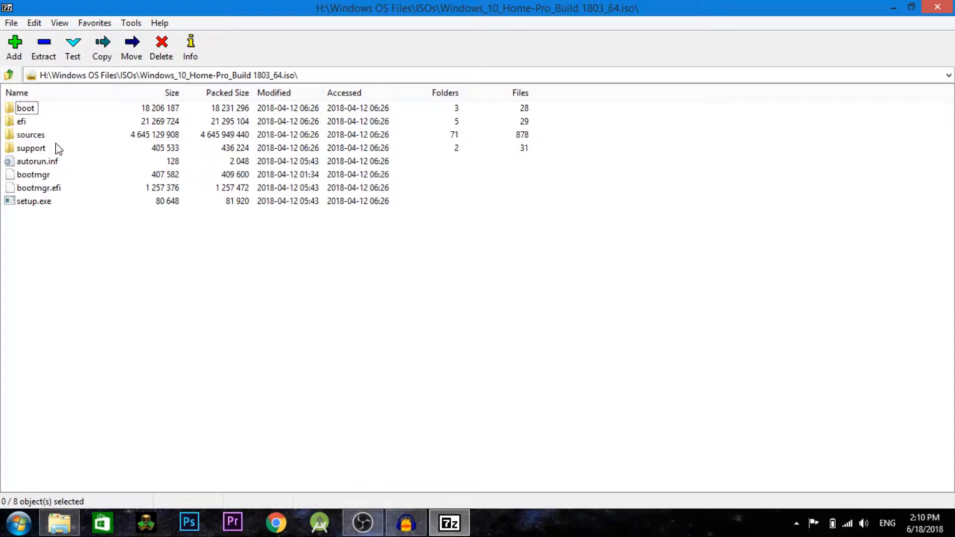
double_click(38, 139)
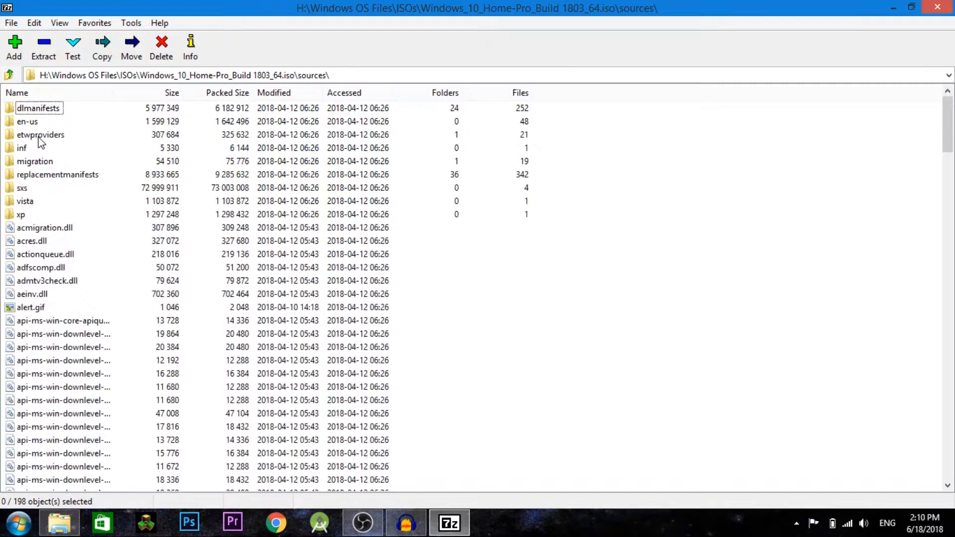
- Find install.wim in the sources folder and open it as an archive
scroll(104, 322, "down", 20)
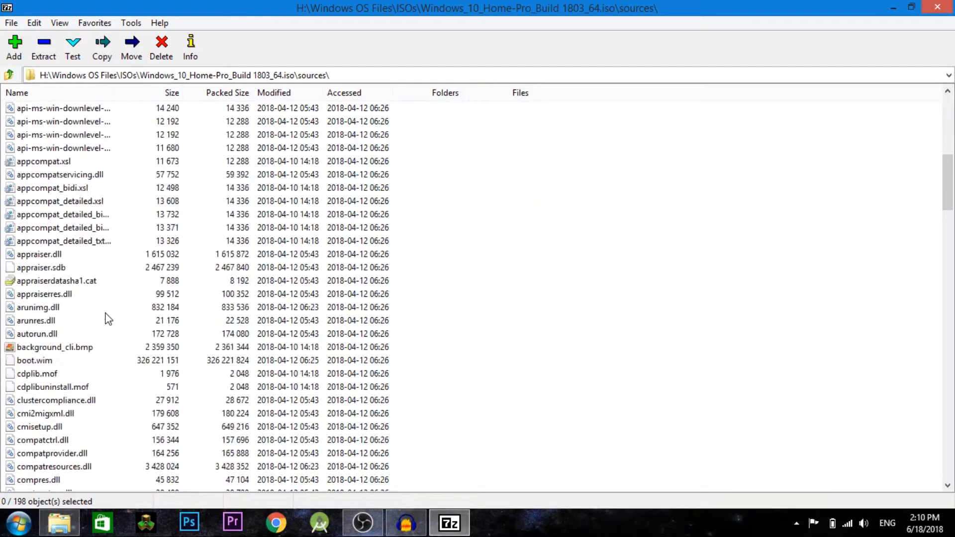
scroll(115, 317, "down", 8)
scroll(115, 316, "up", 11)
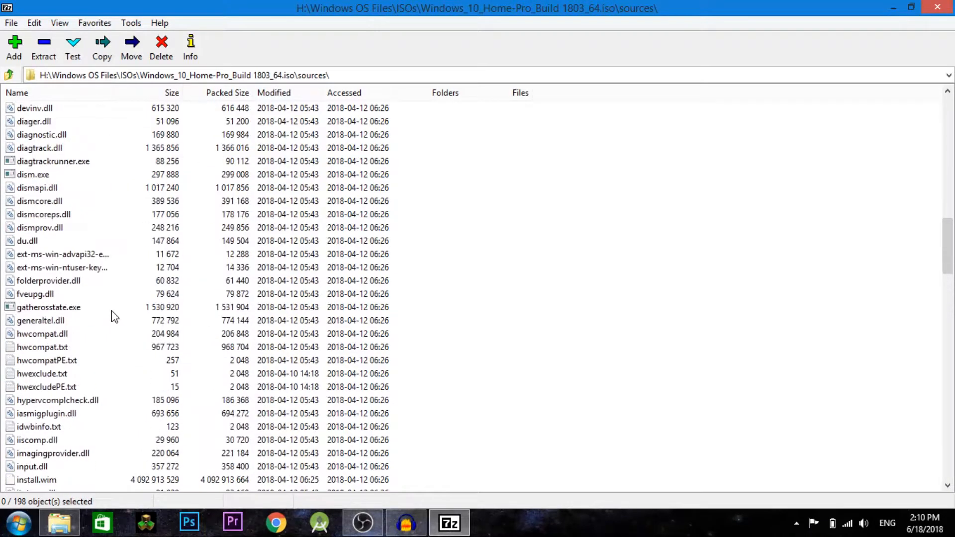
scroll(112, 313, "down", 6)
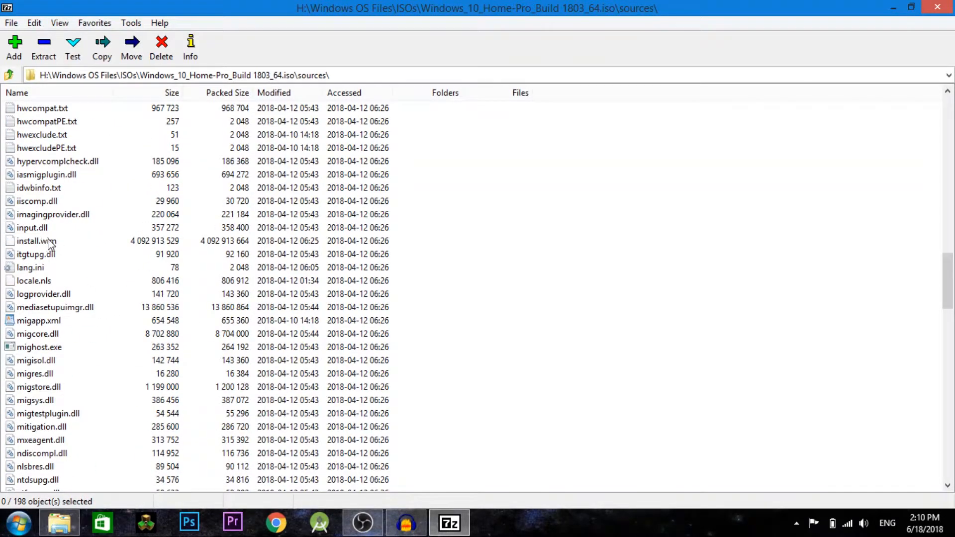
left_click(38, 241)
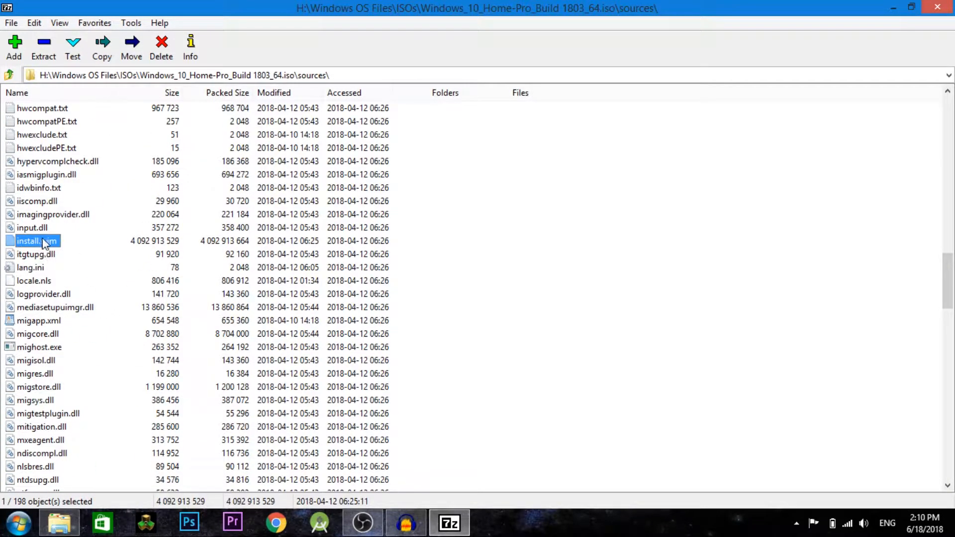
double_click(44, 241)
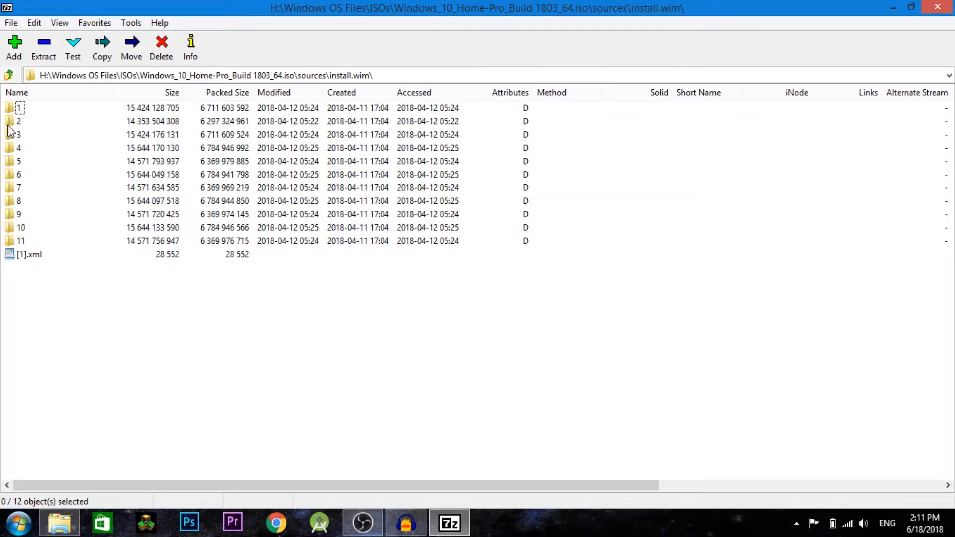
- Go into folder 1 of install.wim and open its Windows\System32 folder
left_click(18, 111)
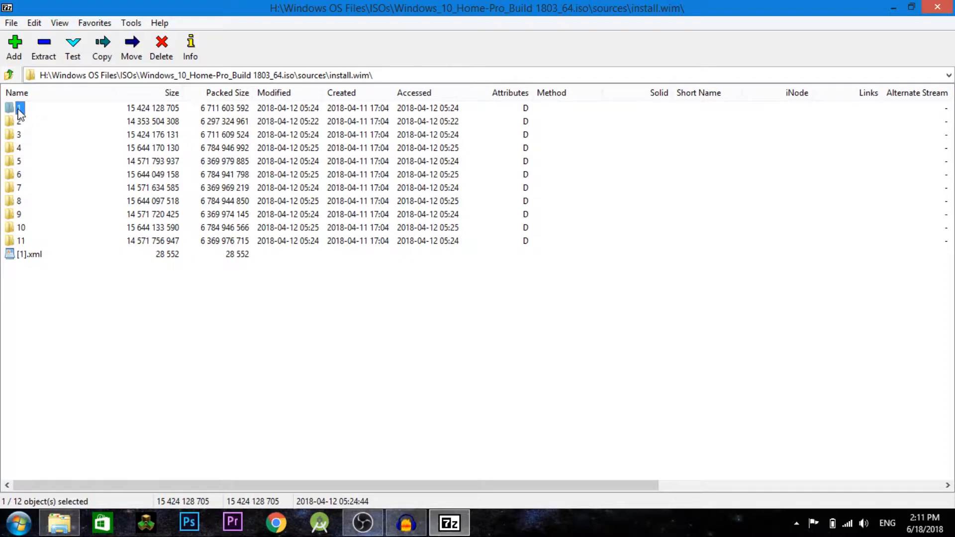
double_click(20, 110)
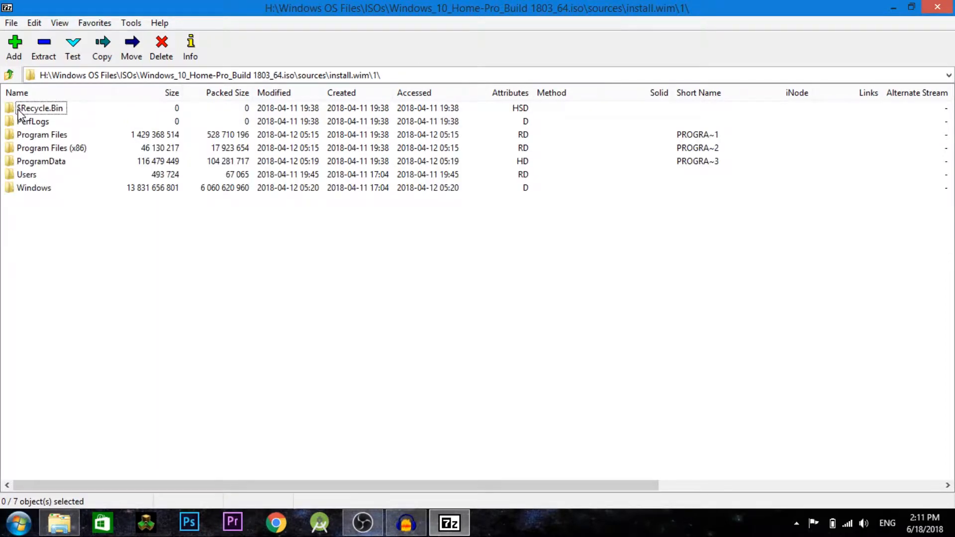
double_click(31, 189)
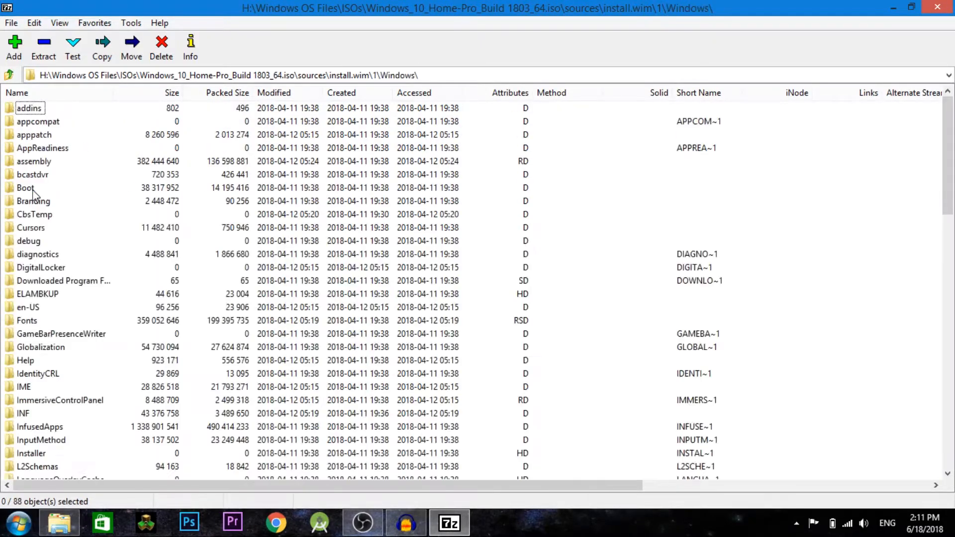
scroll(35, 169, "down", 17)
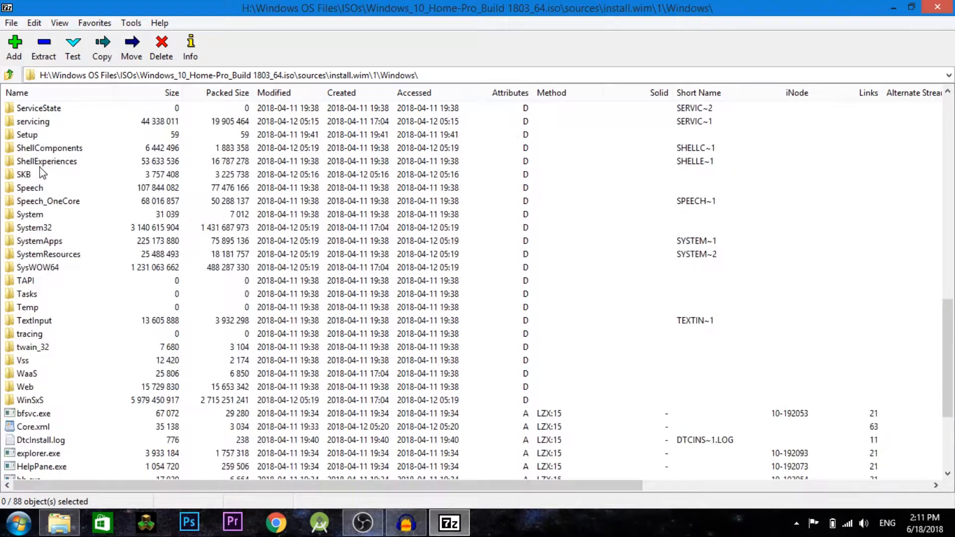
double_click(48, 228)
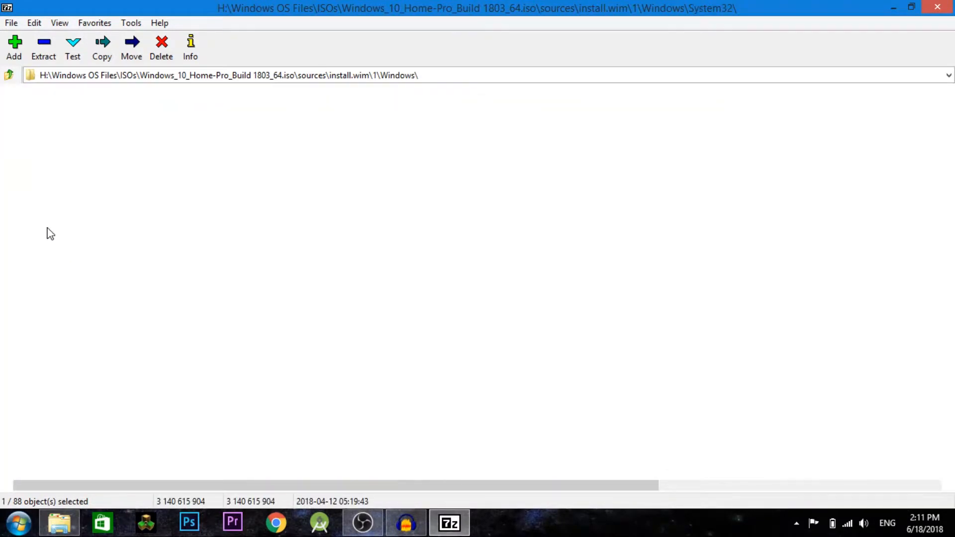
- Locate imageres.dll in the System32 folder of the install.wim archive and select it
scroll(199, 221, "down", 19)
scroll(193, 205, "down", 20)
left_click_drag(947, 114, 949, 152)
left_click_drag(948, 158, 947, 232)
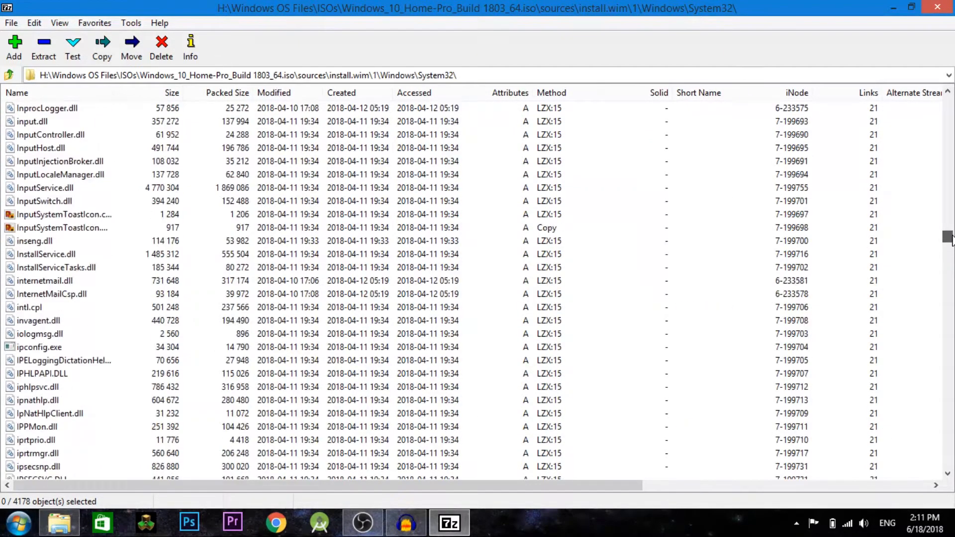
scroll(197, 256, "up", 9)
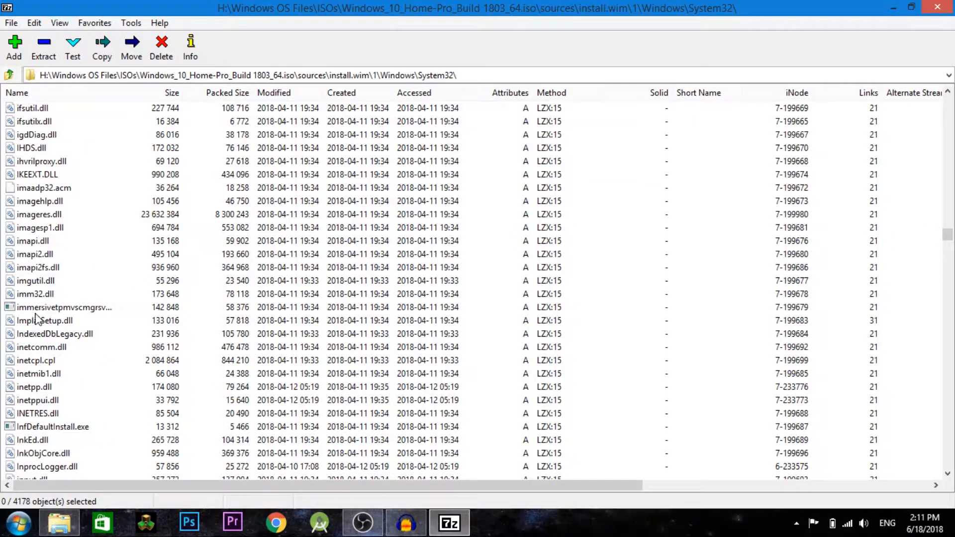
left_click(34, 215)
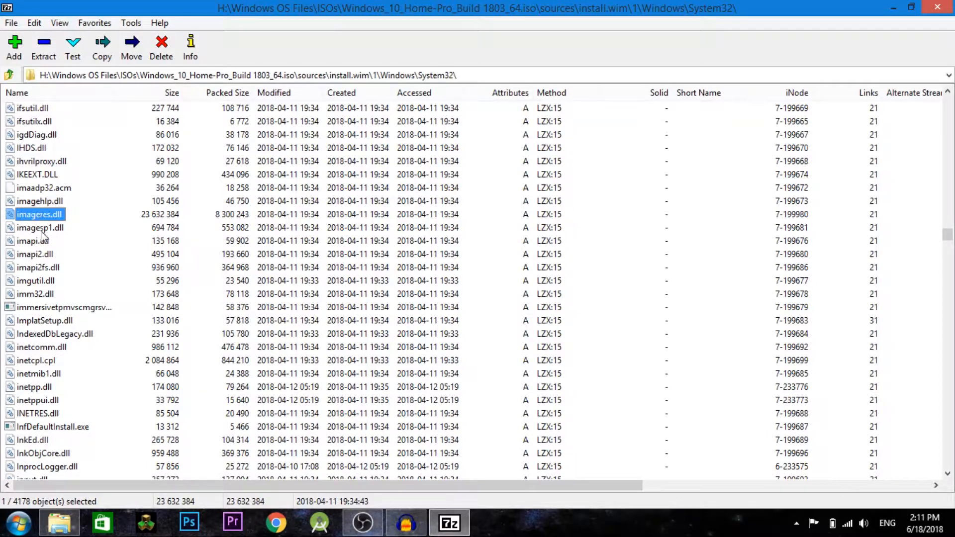
- Copy imageres.dll out of the archive to the Desktop folder
right_click(44, 221)
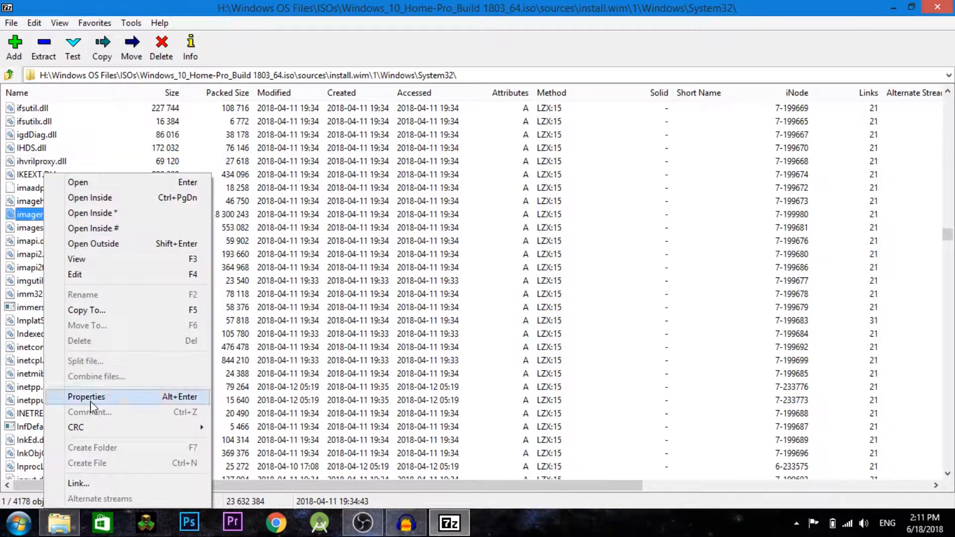
left_click(101, 47)
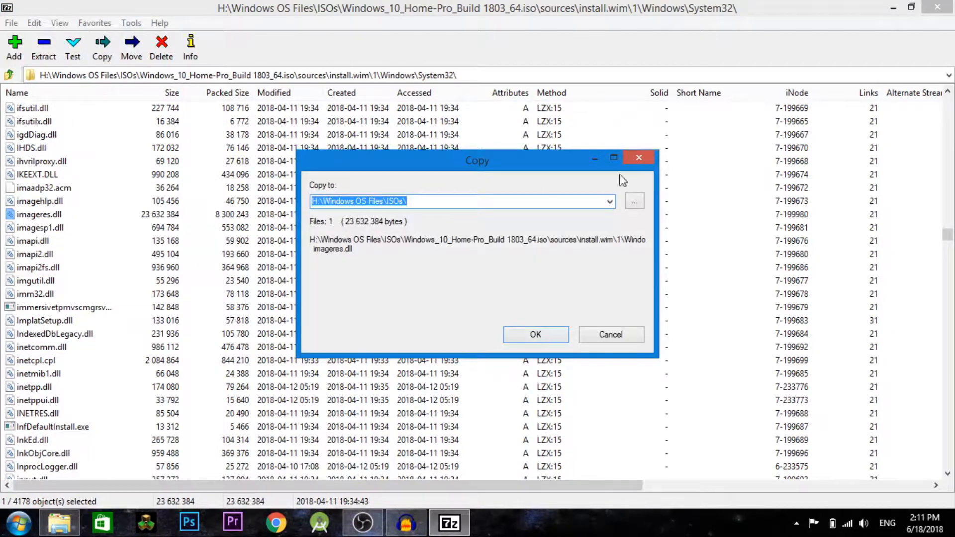
left_click(634, 201)
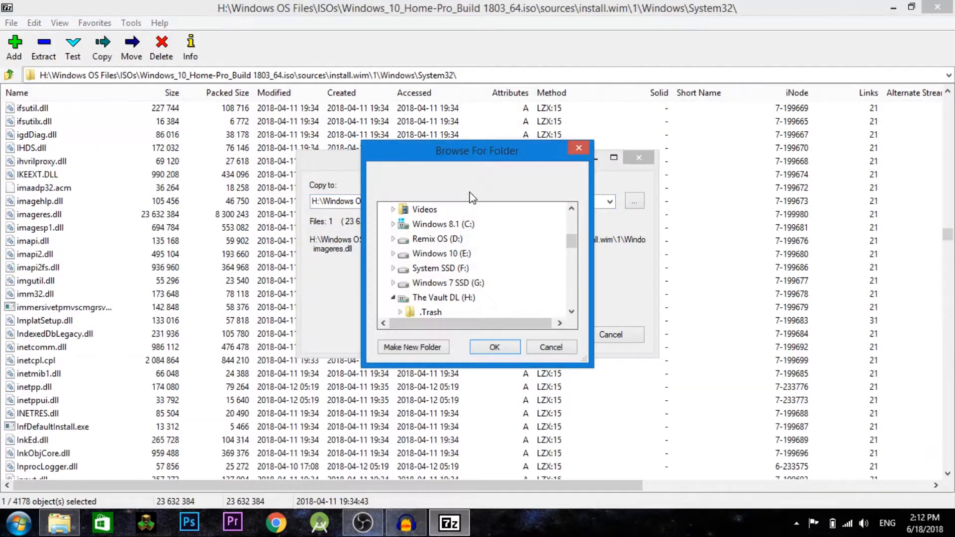
scroll(581, 259, "up", 4)
left_click(427, 282)
left_click(501, 347)
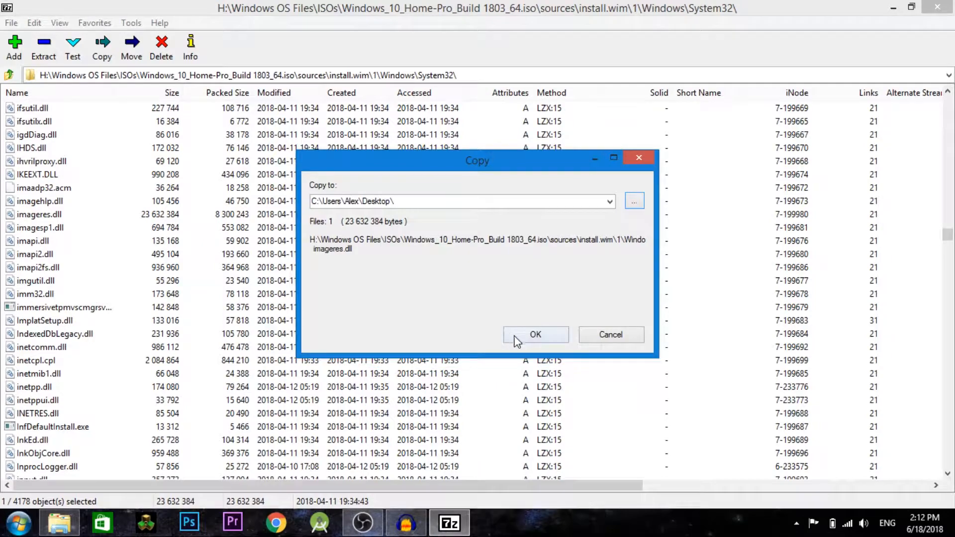
left_click(540, 335)
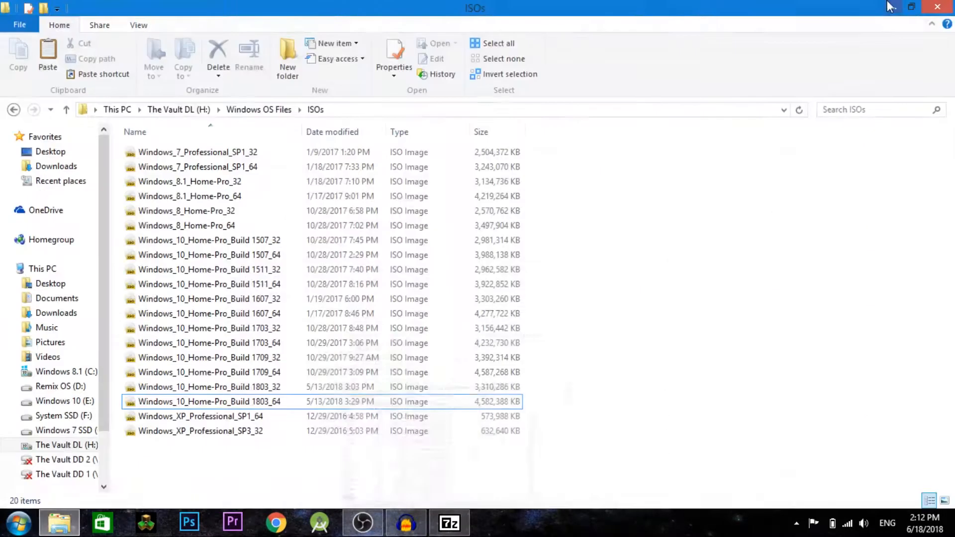
- Minimize the open windows and move the imageres.dll file to the upper middle of the desktop
left_click(891, 8)
left_click(889, 7)
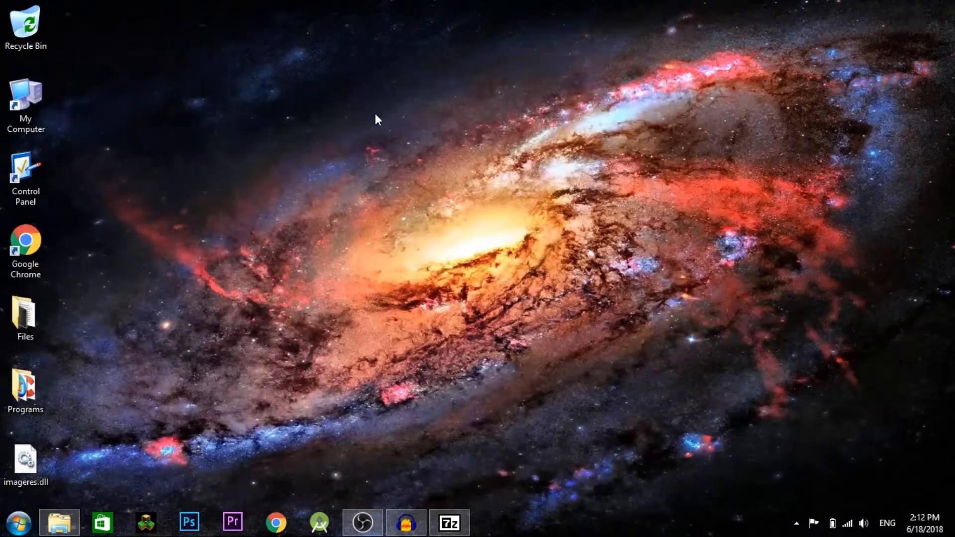
left_click_drag(34, 464, 473, 243)
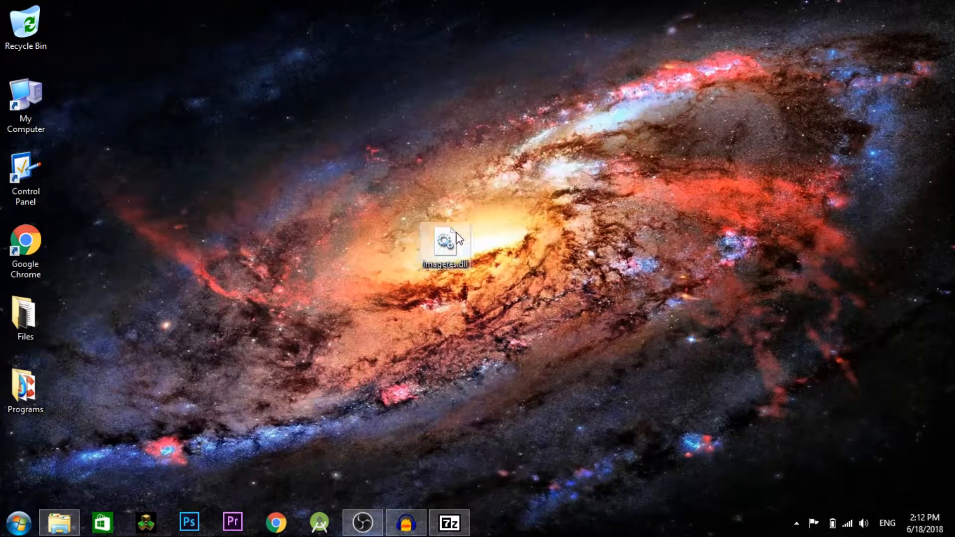
mouse_move(450, 236)
left_click_drag(450, 236, 450, 169)
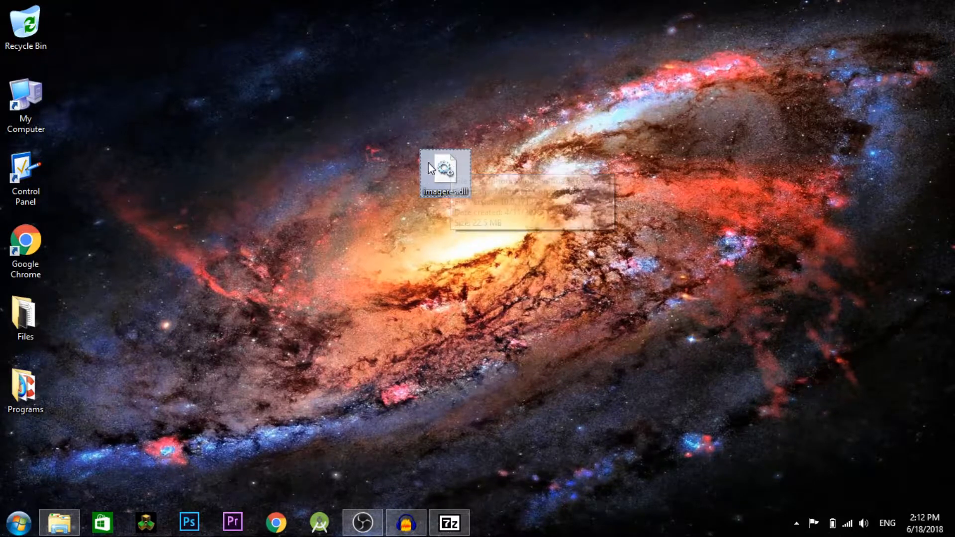
right_click(437, 151)
left_click(387, 183)
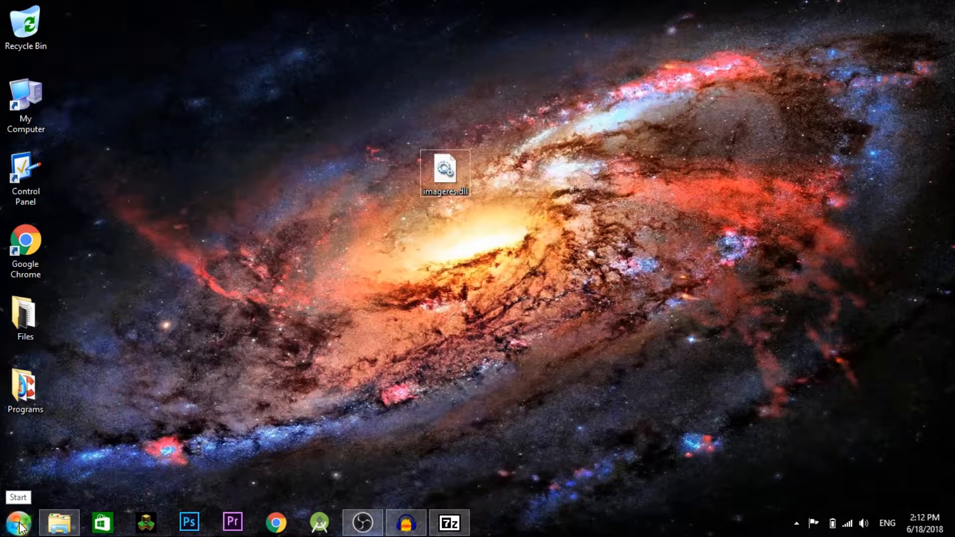
- Open the Desktop Icon Settings from Personalization in Control Panel and move the dialog clear of the side links
double_click(11, 184)
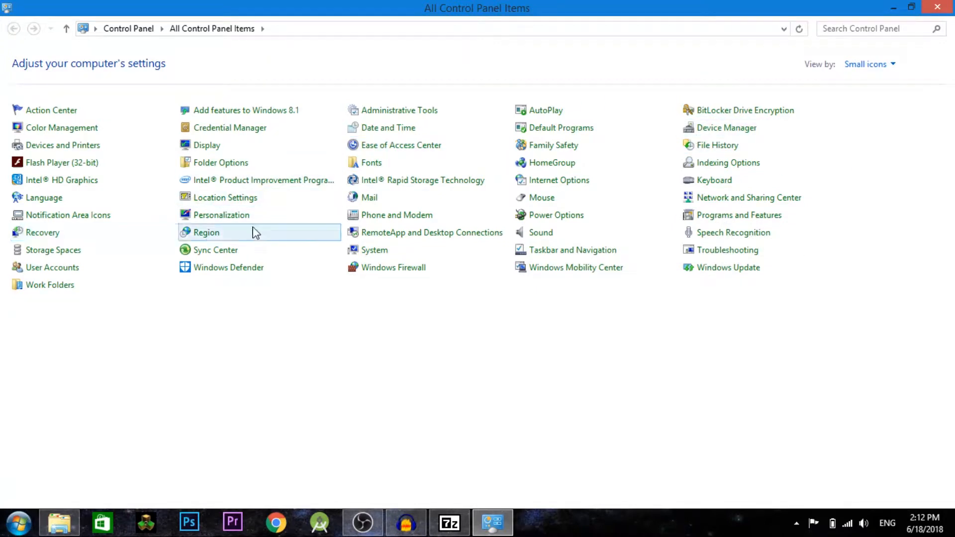
left_click(234, 216)
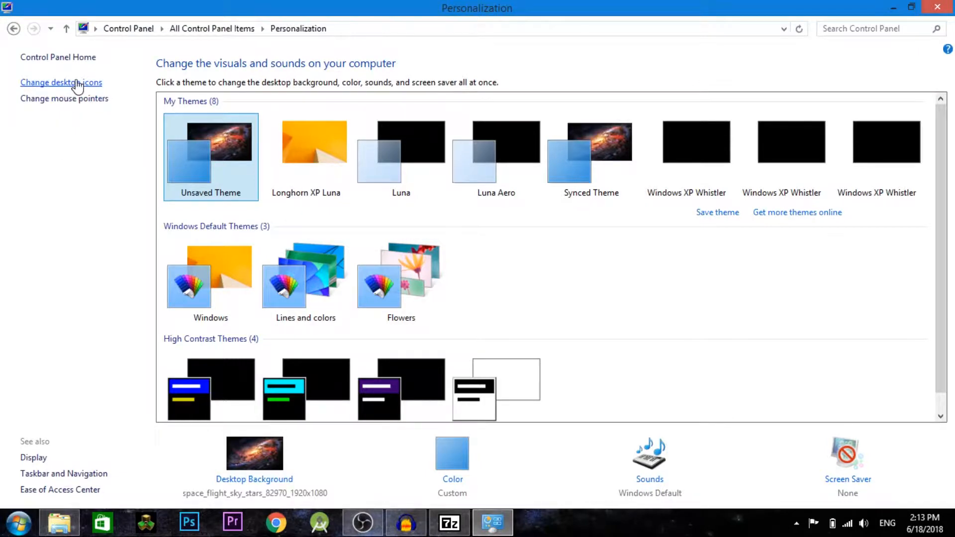
left_click(56, 83)
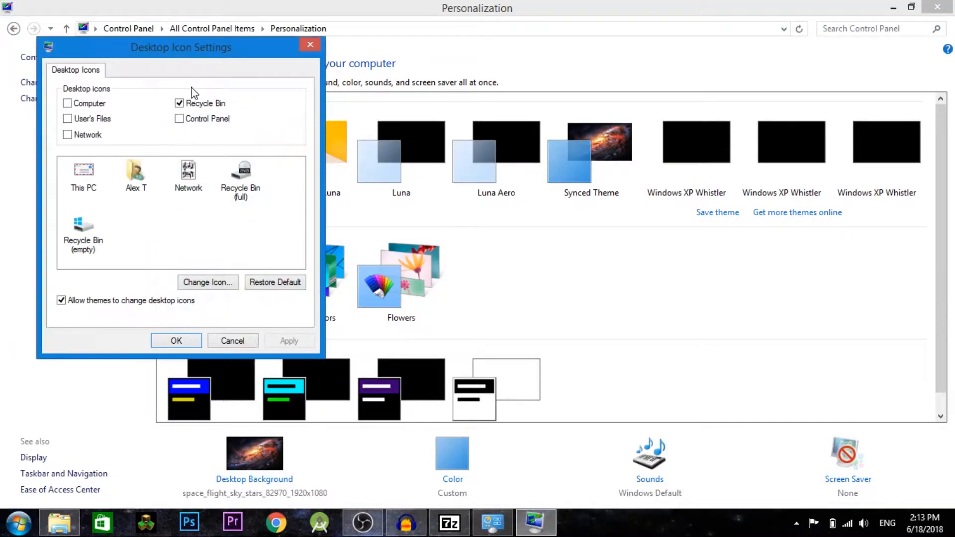
left_click_drag(207, 47, 361, 41)
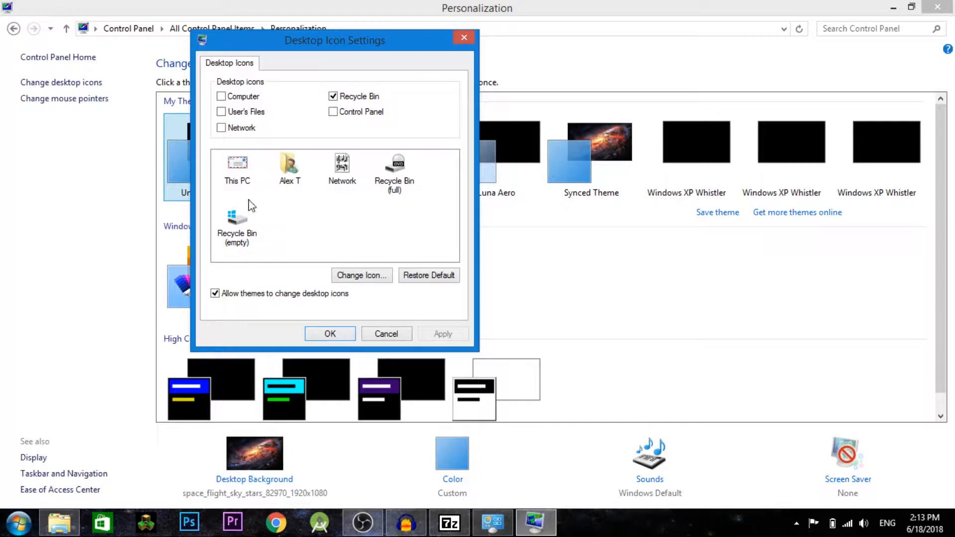
- Enable the Computer and Control Panel desktop icons
left_click(236, 162)
left_click(221, 96)
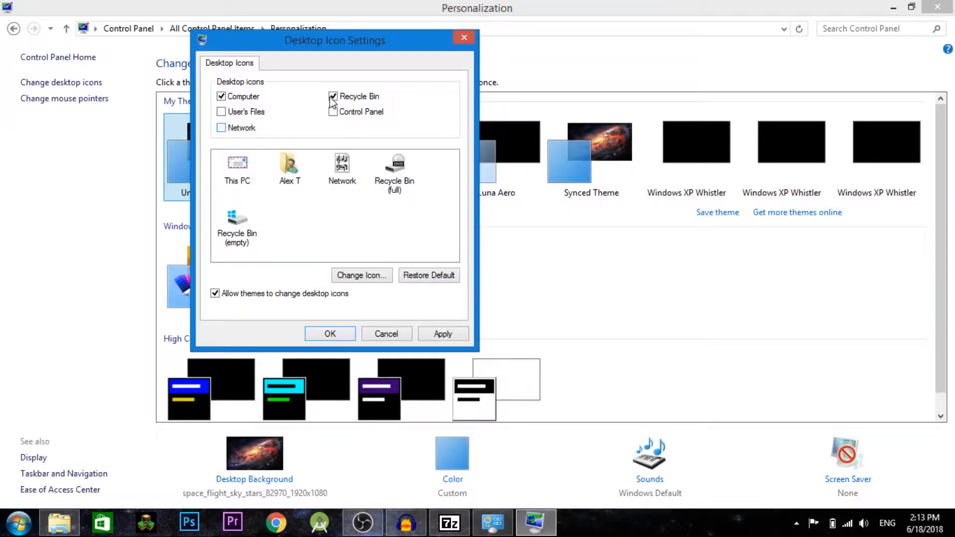
left_click(332, 112)
- Change the This PC icon to the blue monitor icon from the imageres.dll file on the desktop
left_click(233, 171)
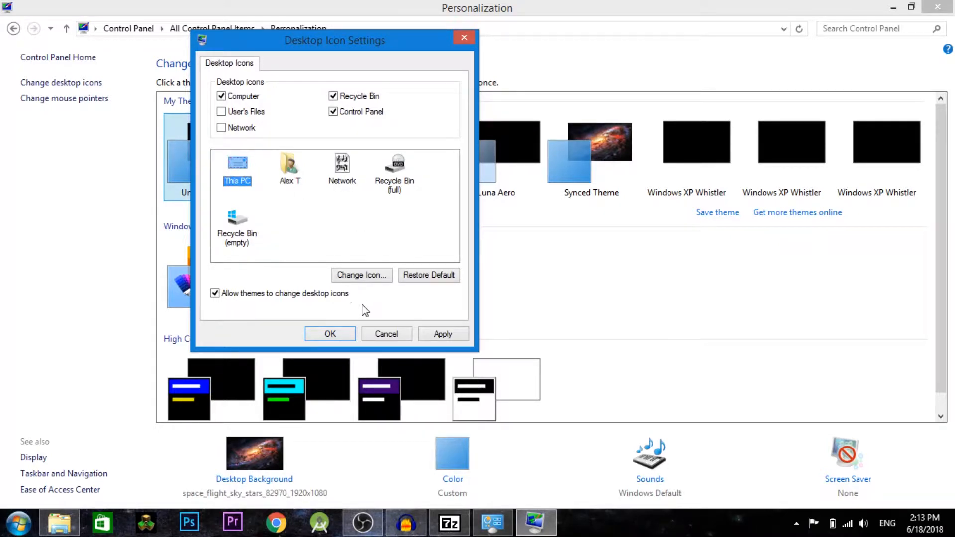
left_click(362, 275)
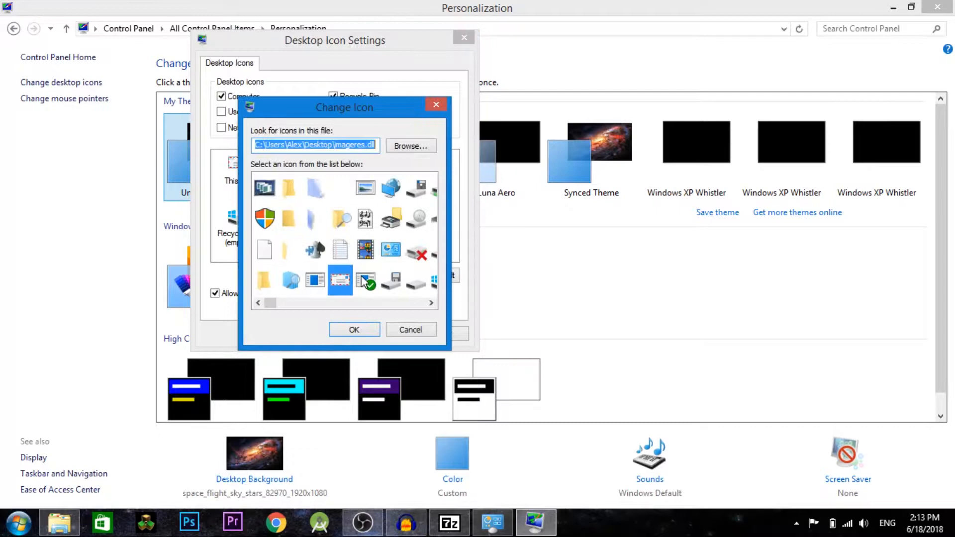
left_click(420, 146)
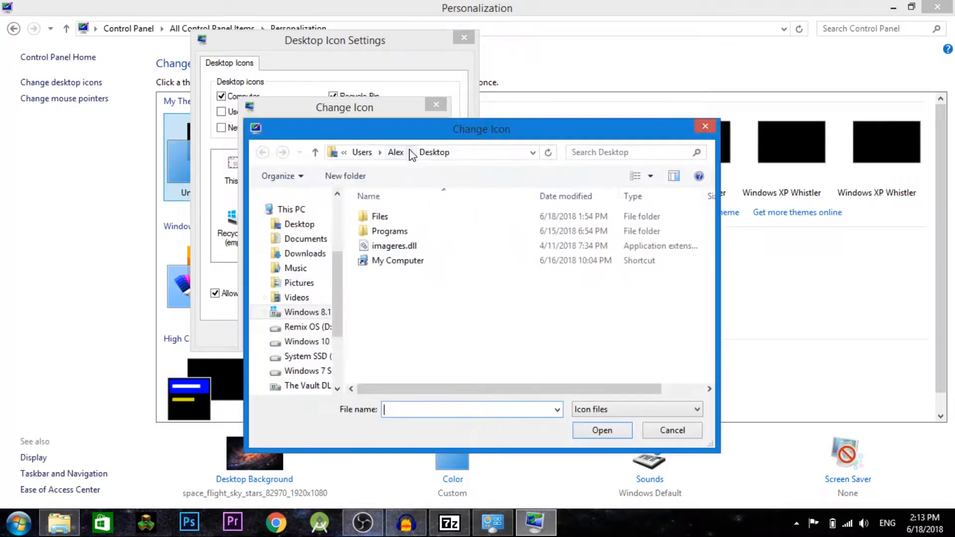
left_click(310, 224)
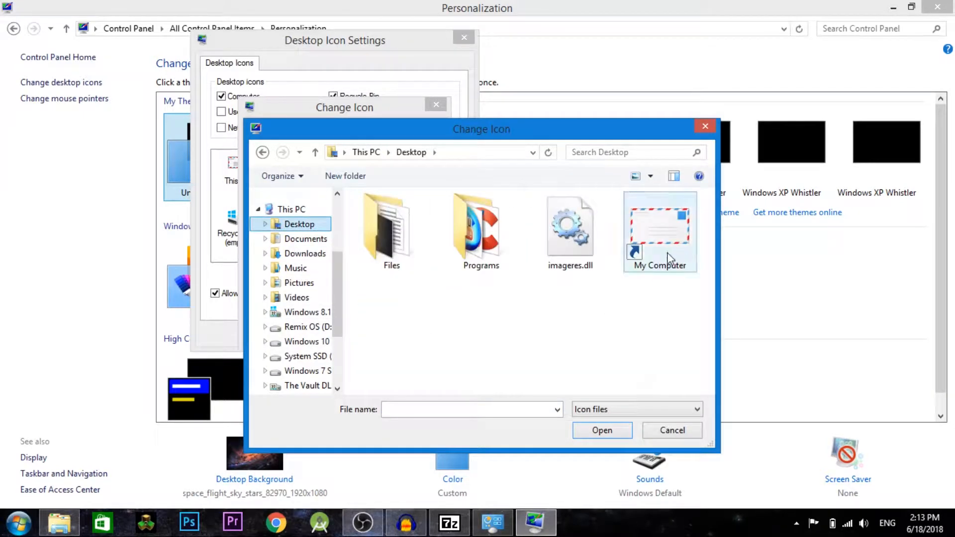
left_click(570, 229)
left_click(601, 430)
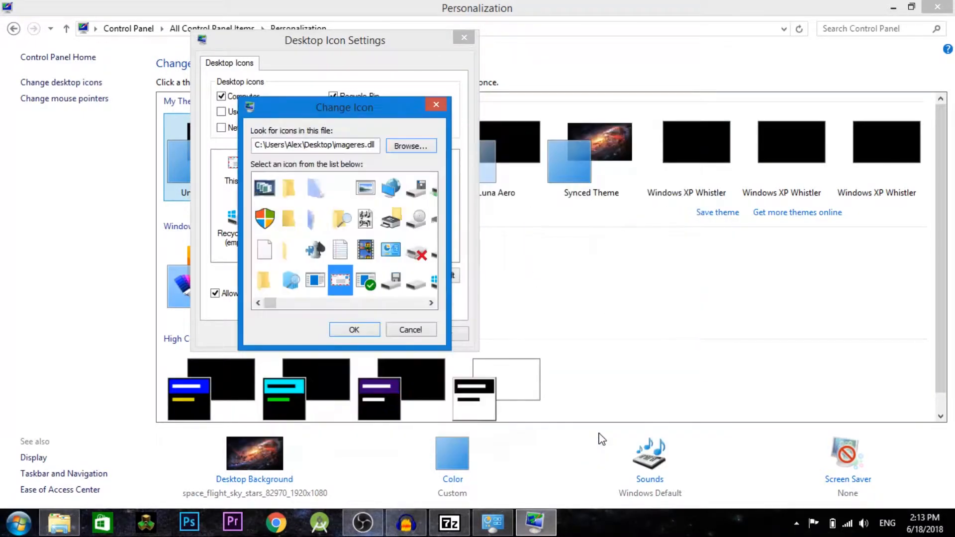
left_click_drag(268, 303, 305, 313)
left_click(356, 332)
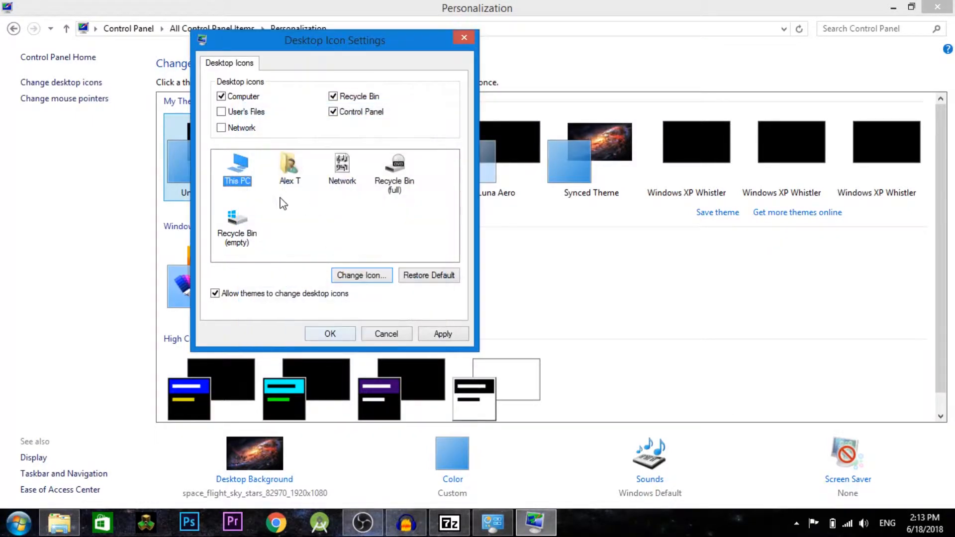
- Change the Network icon to the monitor with globe icon from the desktop imageres.dll
left_click(342, 172)
left_click(362, 274)
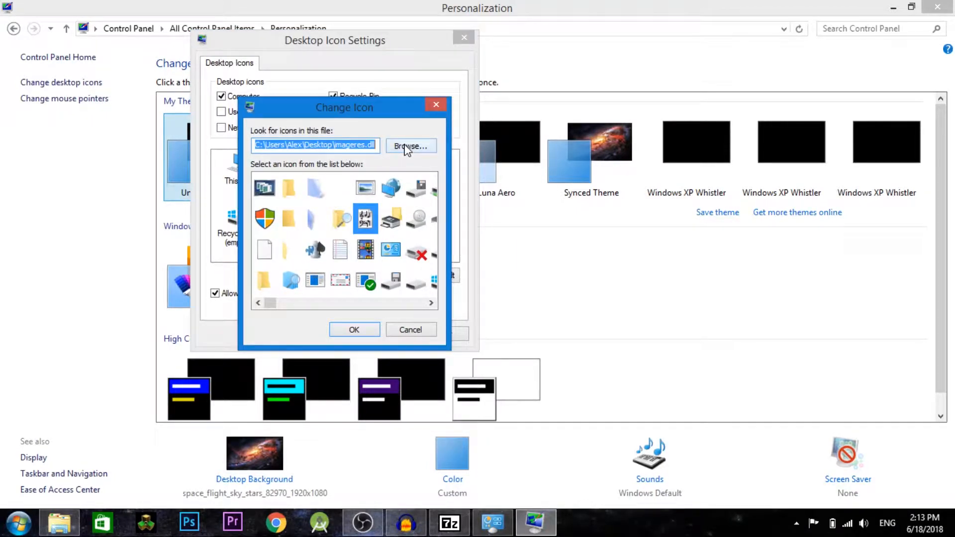
left_click_drag(270, 303, 277, 305)
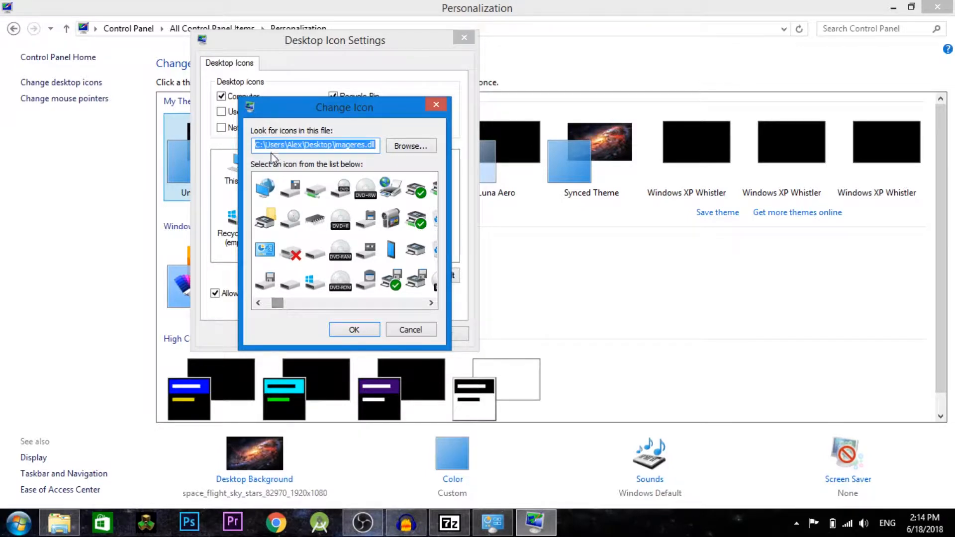
left_click(271, 189)
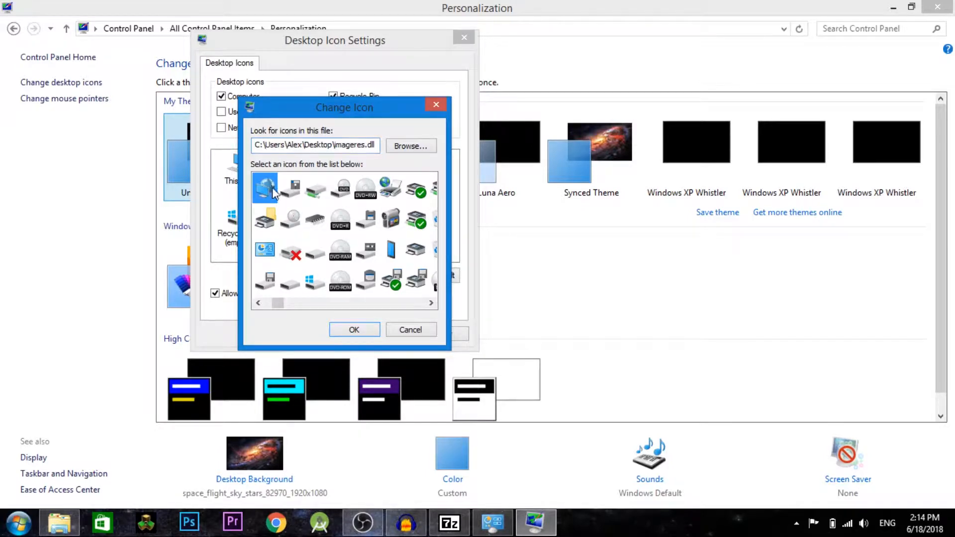
left_click(354, 330)
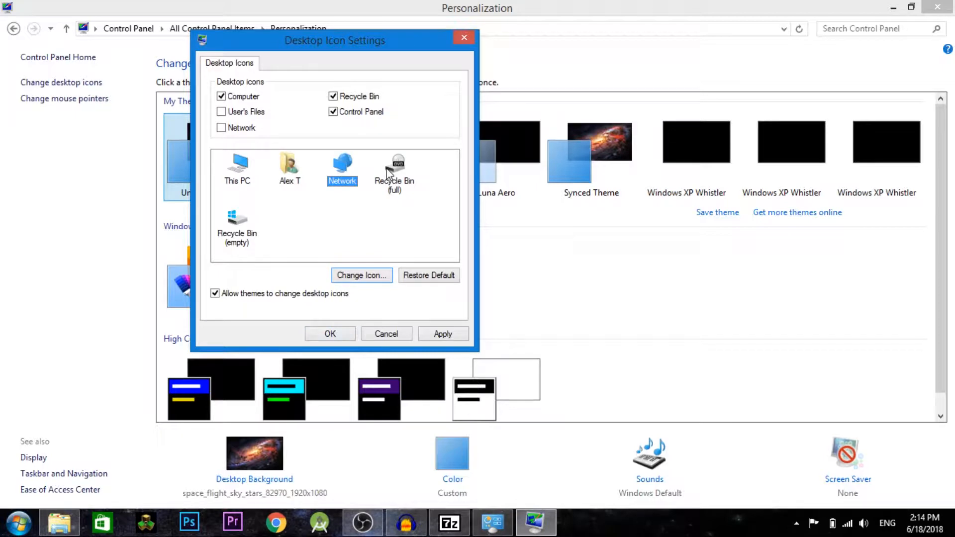
- Change the Recycle Bin (full) icon to the filled recycle bin from the desktop imageres.dll
left_click(398, 172)
left_click(367, 275)
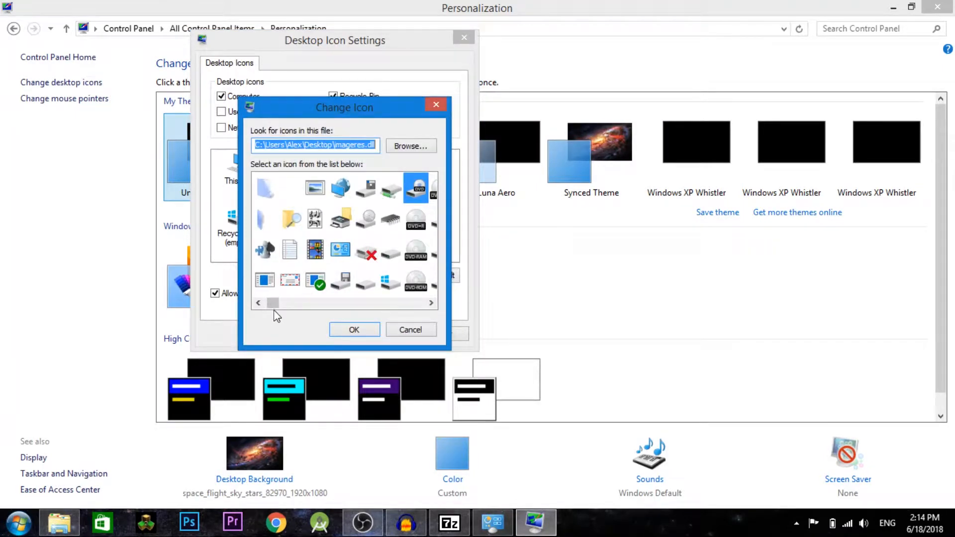
left_click_drag(274, 306, 286, 309)
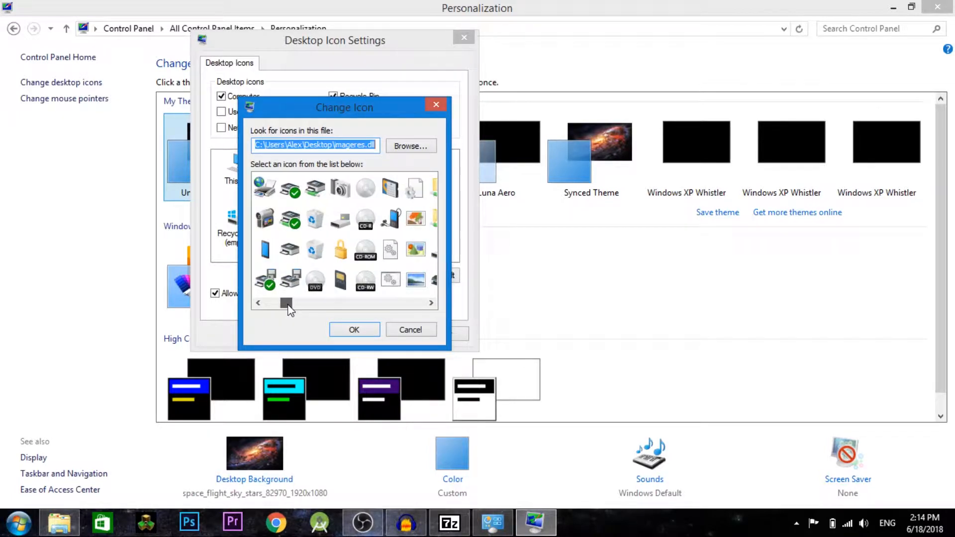
left_click(315, 218)
left_click(366, 332)
- Change the Recycle Bin (empty) icon to the empty recycle bin from the desktop imageres.dll
left_click(231, 233)
left_click(368, 275)
left_click_drag(271, 303, 284, 303)
left_click(340, 250)
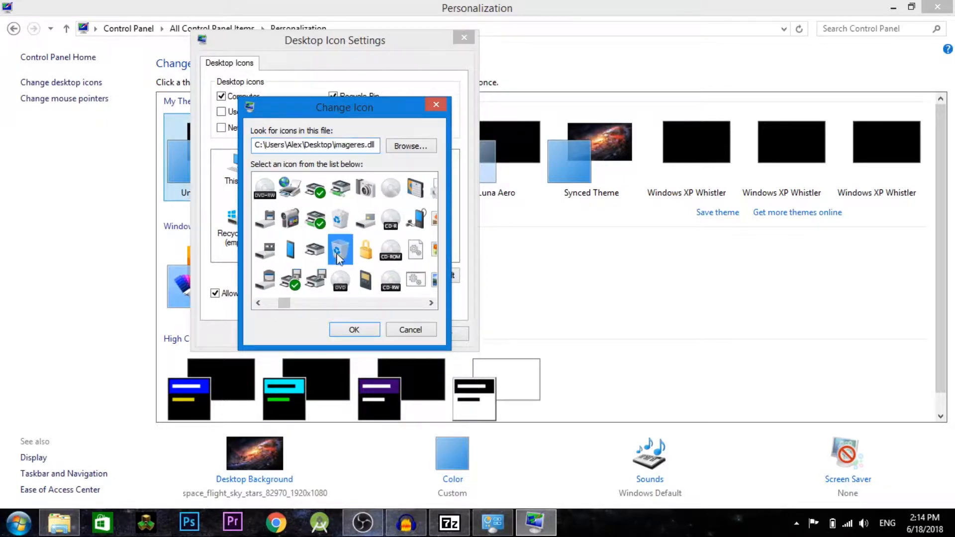
left_click(354, 329)
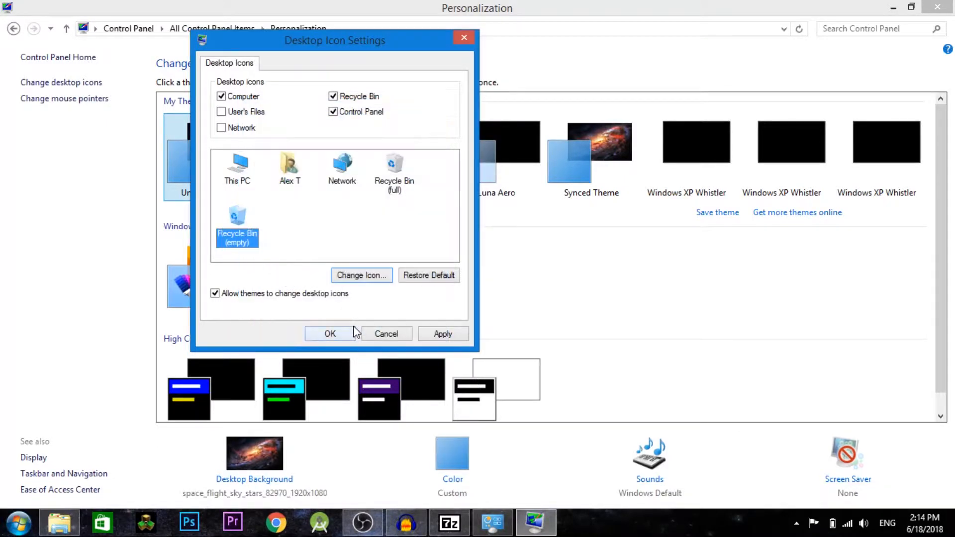
- Apply the desktop icon changes and close the settings windows to check the new icons on the desktop
left_click(459, 335)
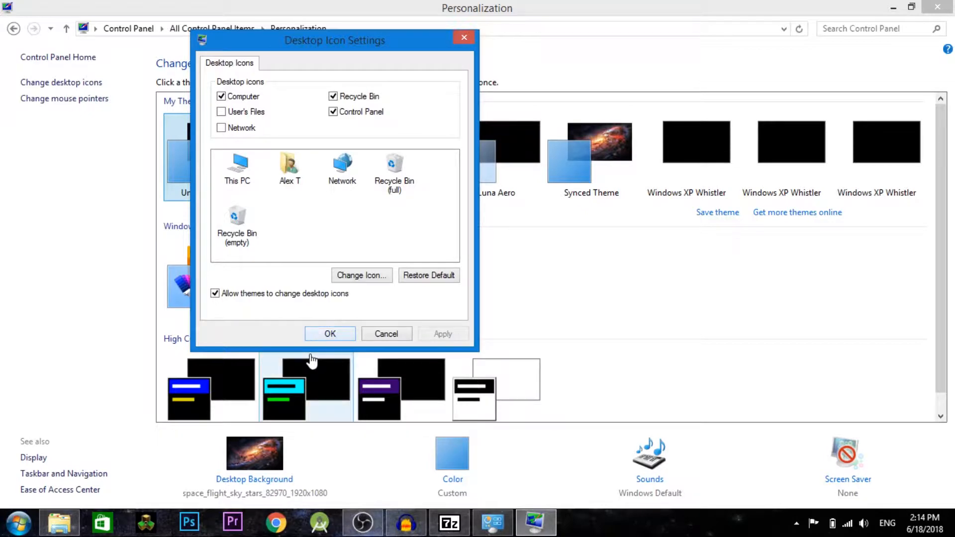
left_click(323, 334)
left_click(936, 7)
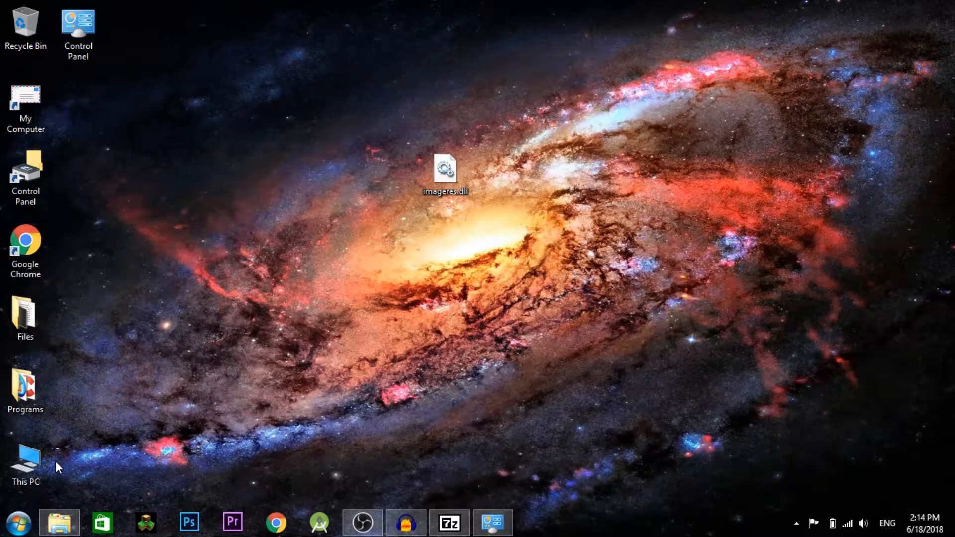
left_click(37, 461)
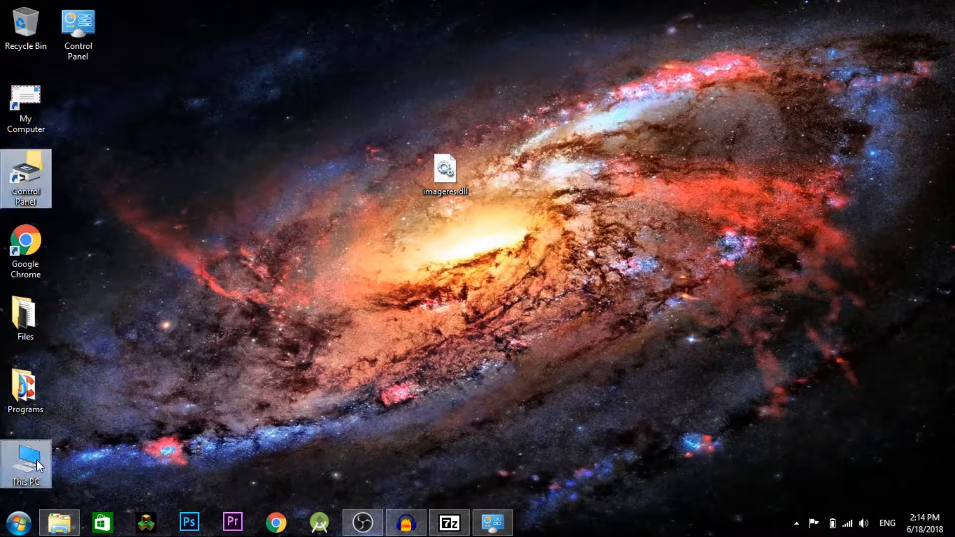
left_click(78, 31)
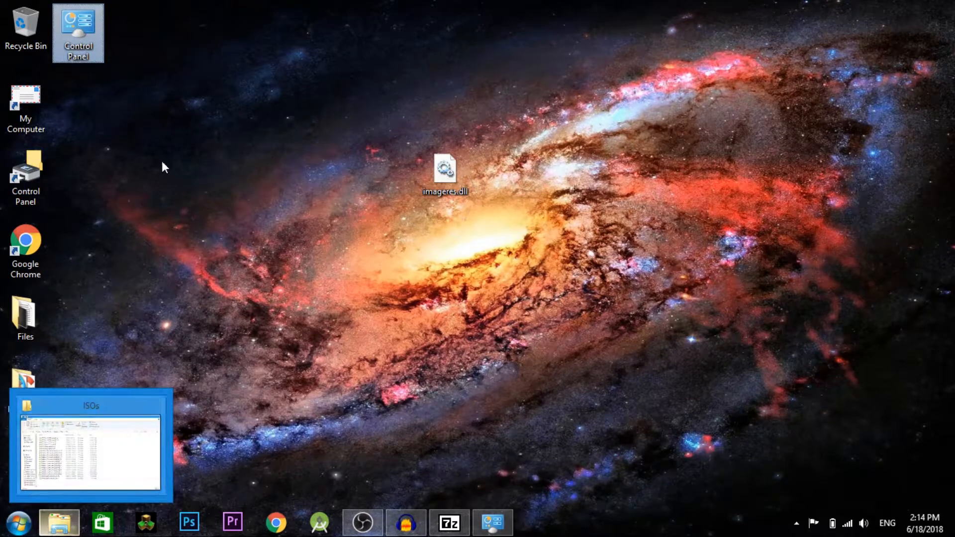
- Delete the This PC and Control Panel system icons from the desktop, keeping the shortcuts and the Recycle Bin
right_click(30, 450)
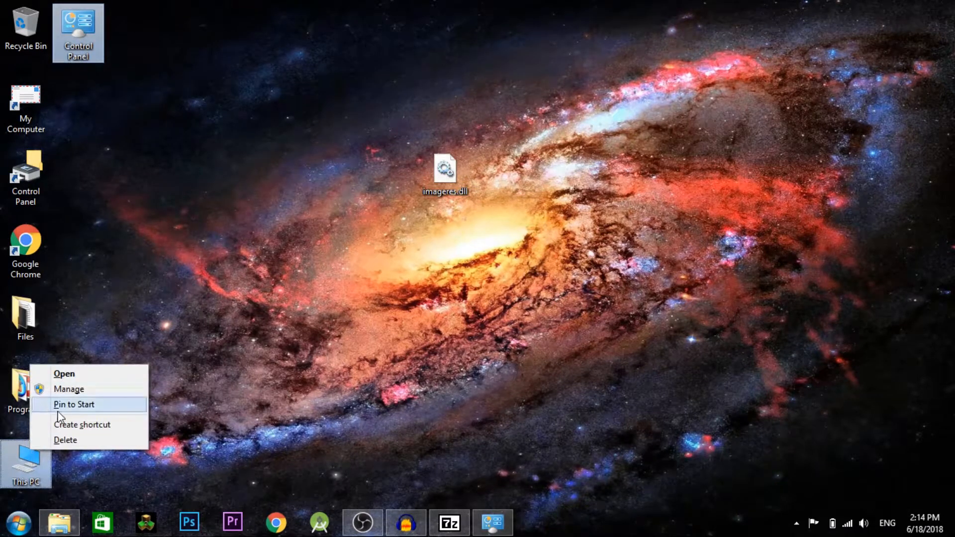
left_click(79, 442)
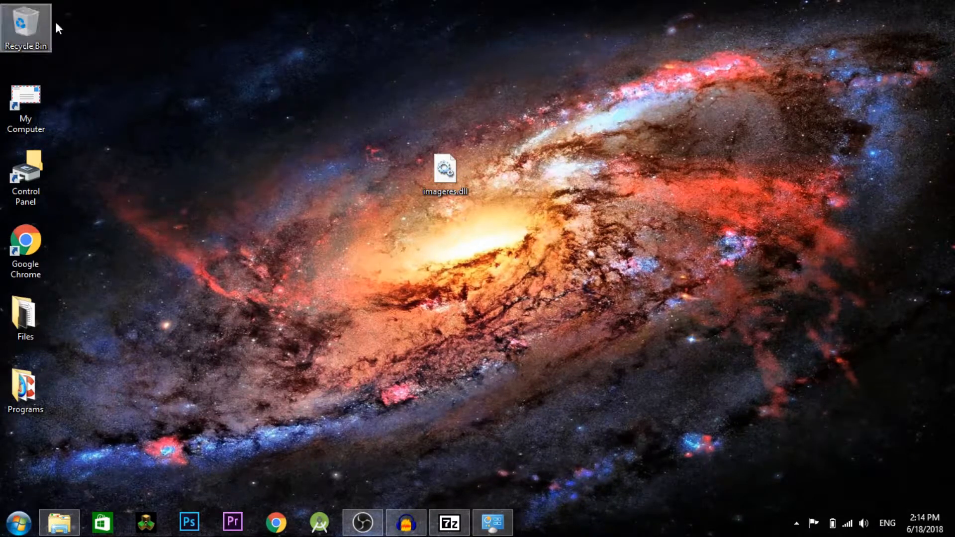
- Set the This PC icon to the blue computer icon from imageres.dll on the desktop in the desktop icon settings
left_click(492, 523)
left_click(70, 82)
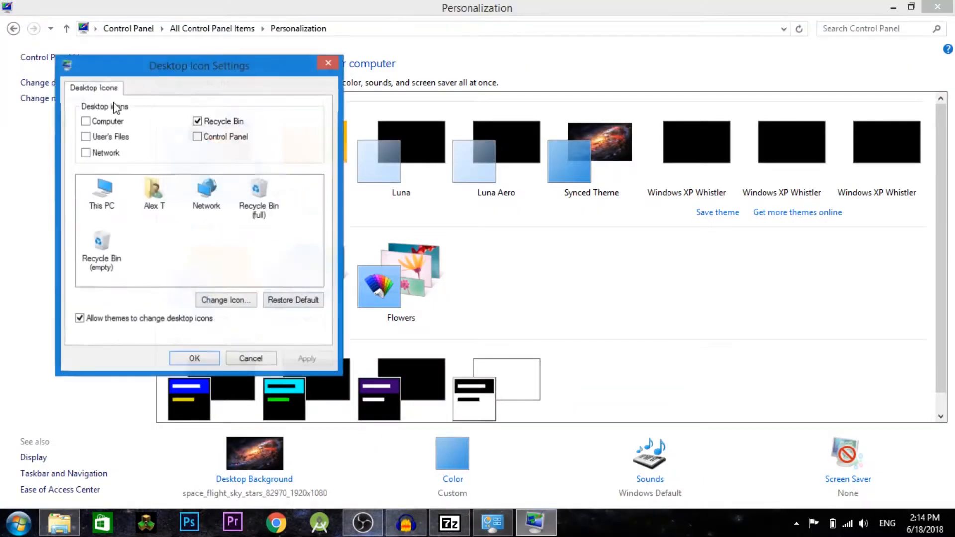
left_click(104, 191)
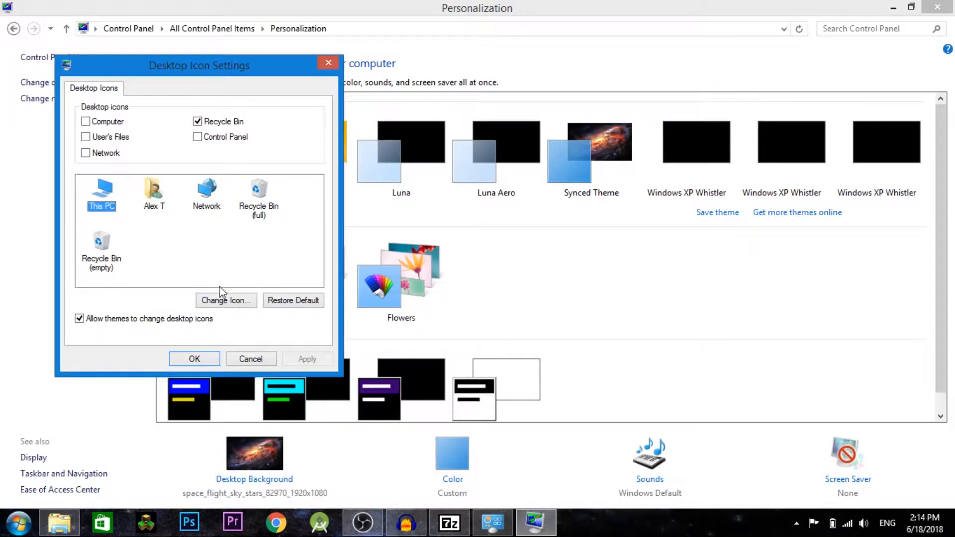
left_click(222, 300)
left_click(275, 171)
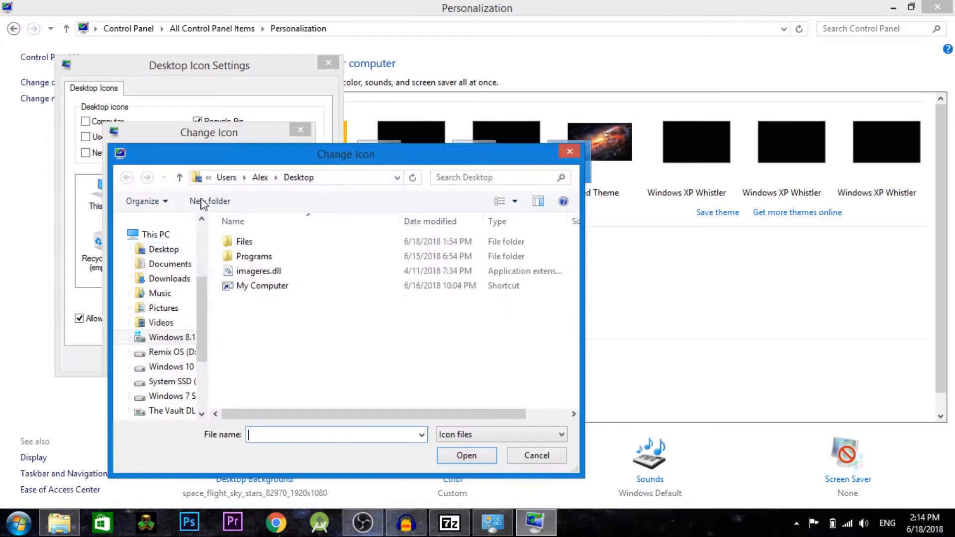
left_click(435, 256)
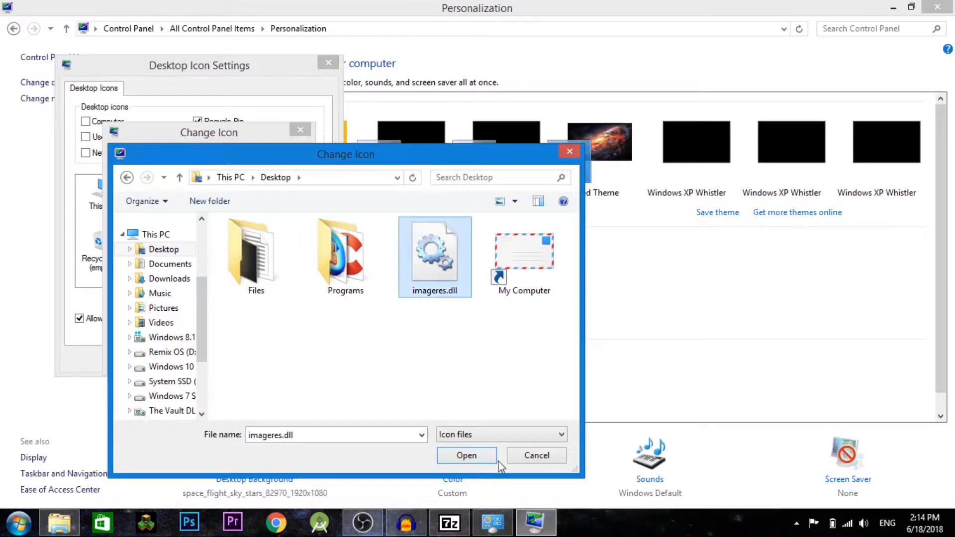
left_click(493, 457)
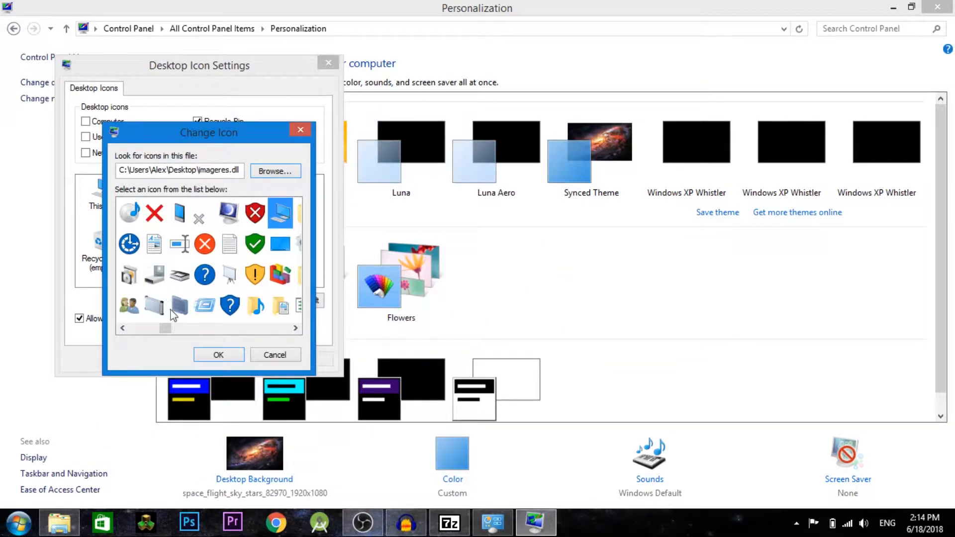
left_click(228, 356)
- Set the Network icon to the monitor with globe from imageres.dll on the desktop
left_click(204, 191)
left_click(226, 300)
left_click(271, 172)
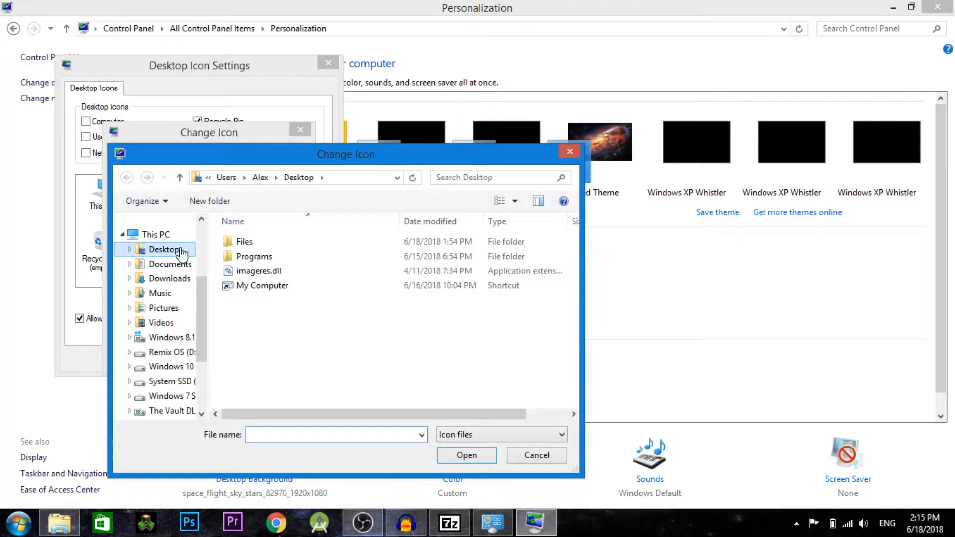
left_click(164, 249)
left_click(431, 249)
left_click(488, 457)
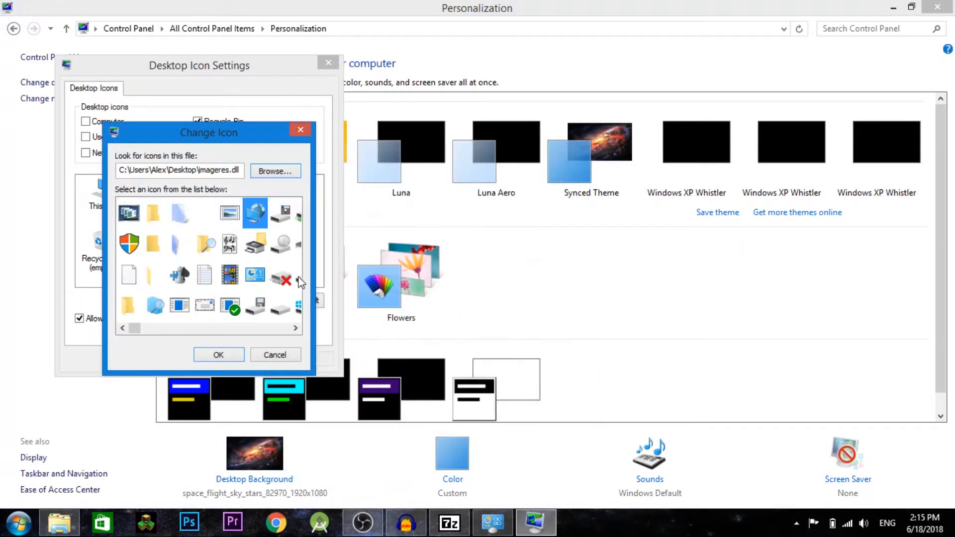
left_click_drag(137, 331, 144, 331)
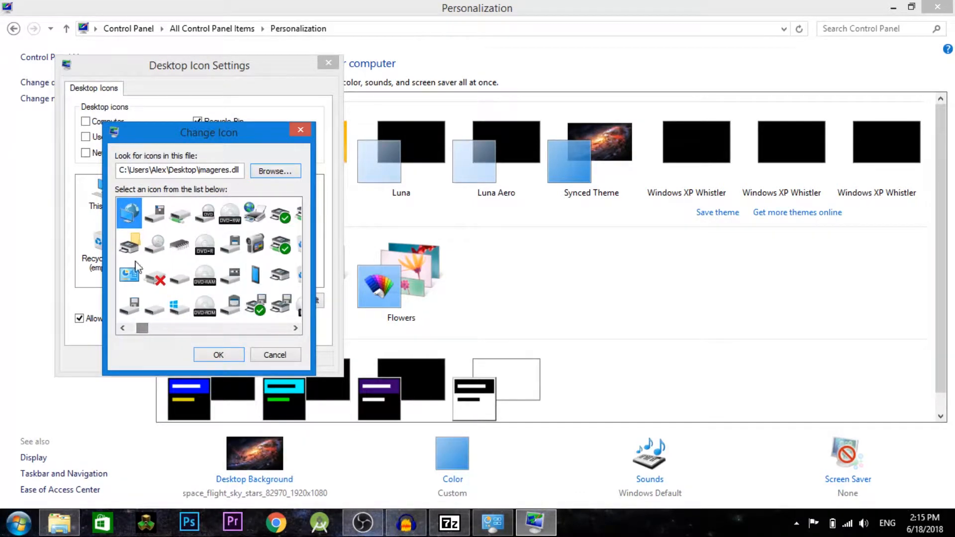
left_click(220, 356)
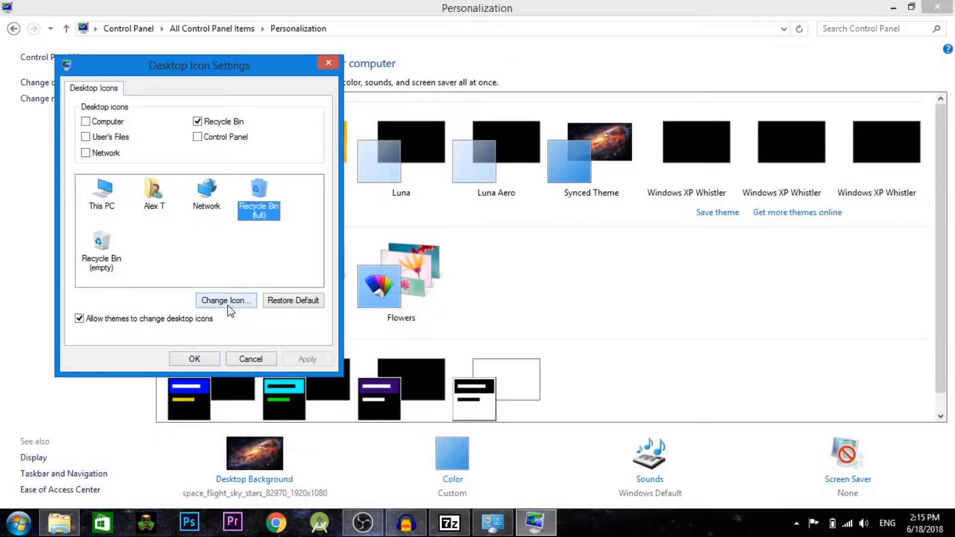
- Set the Recycle Bin (full) icon to the filled recycle bin from imageres.dll on the desktop
left_click(228, 304)
left_click(271, 169)
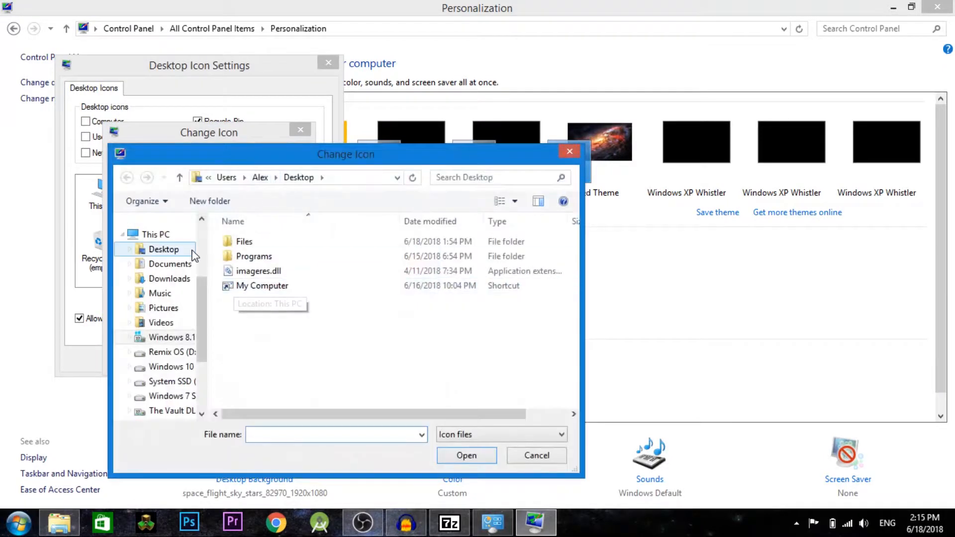
left_click(193, 251)
left_click(433, 259)
left_click(466, 455)
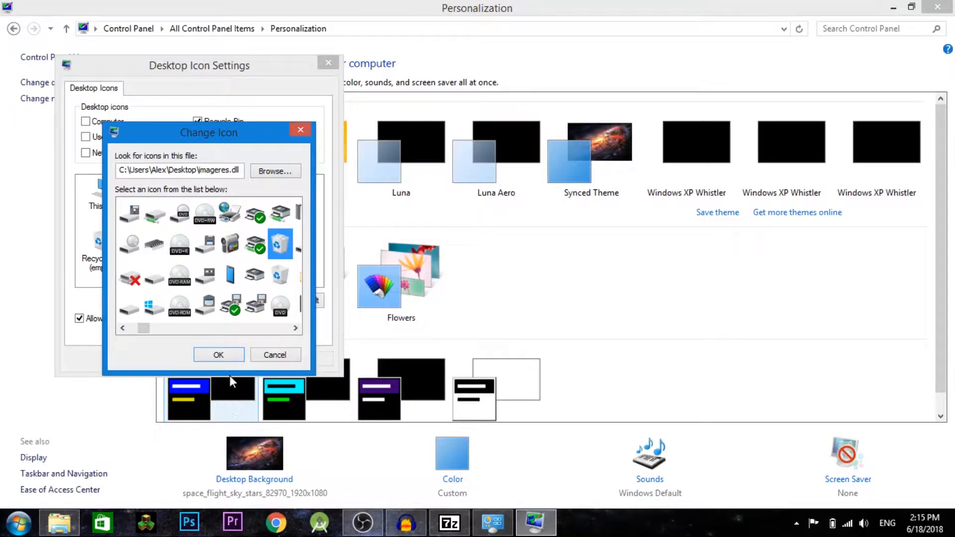
left_click(219, 355)
- Set the Recycle Bin (empty) icon to the empty bin from the desktop imageres.dll, confirm the desktop icon settings and return to the desktop
left_click(105, 256)
left_click(233, 300)
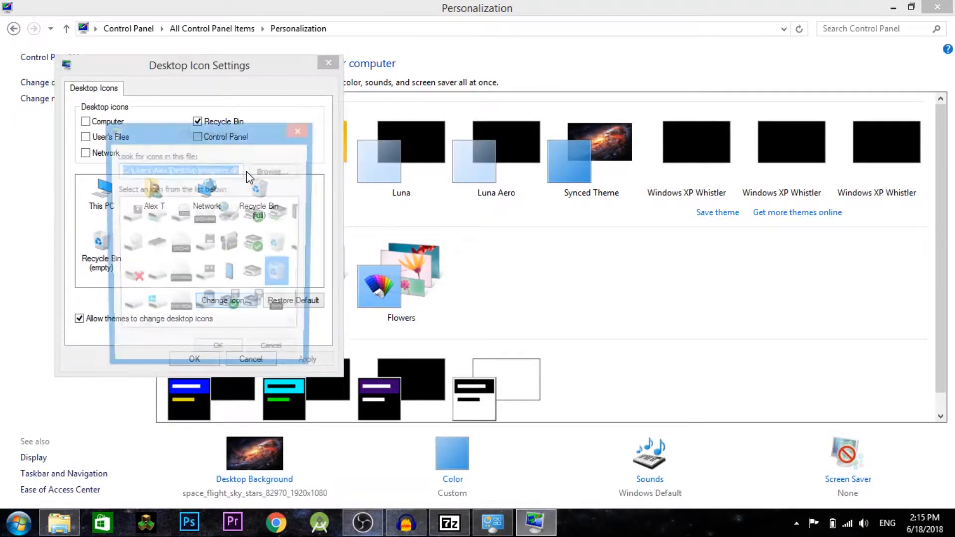
left_click(271, 171)
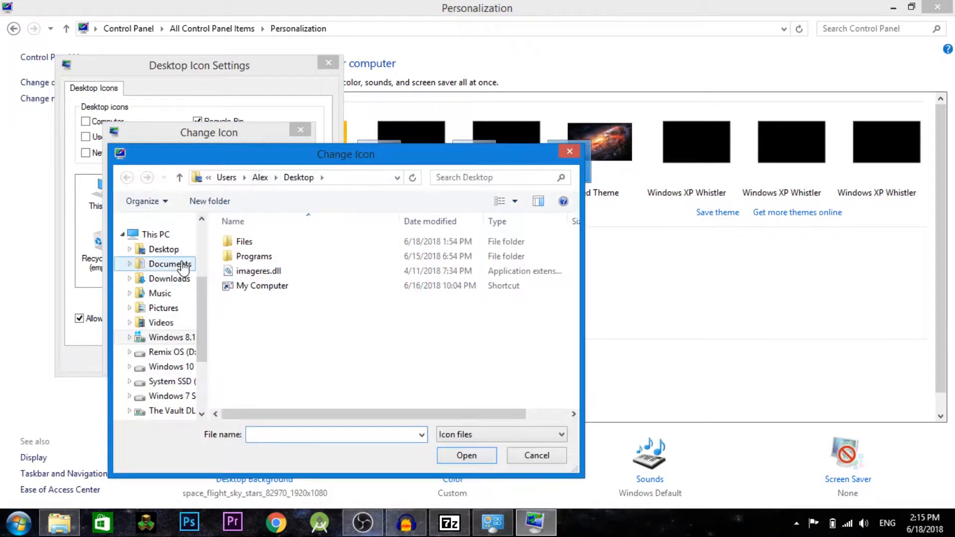
left_click(465, 286)
left_click(487, 459)
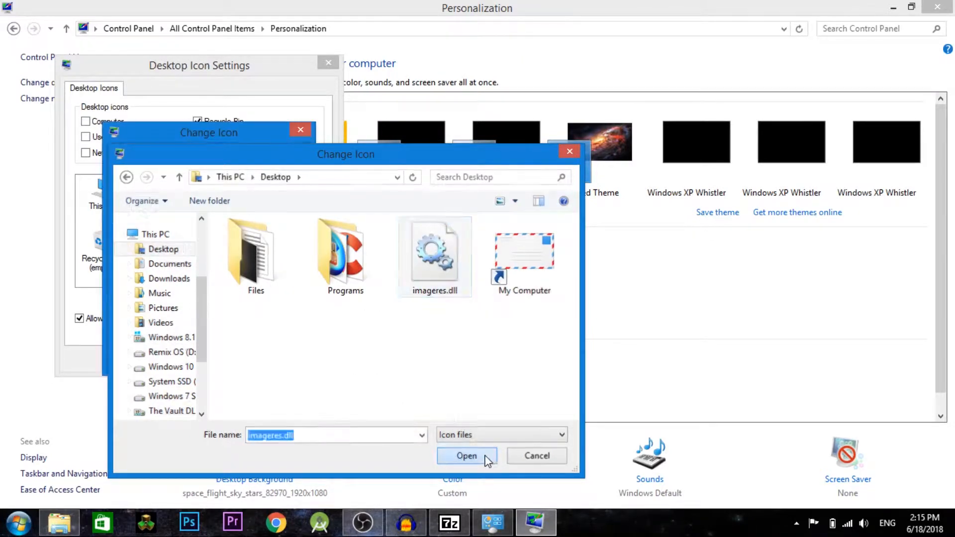
left_click(237, 355)
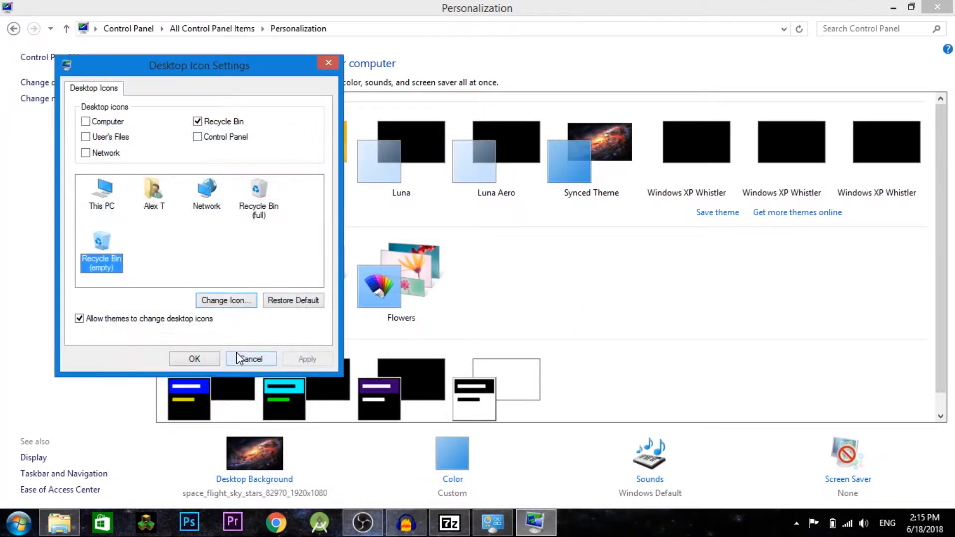
left_click(184, 360)
left_click(898, 7)
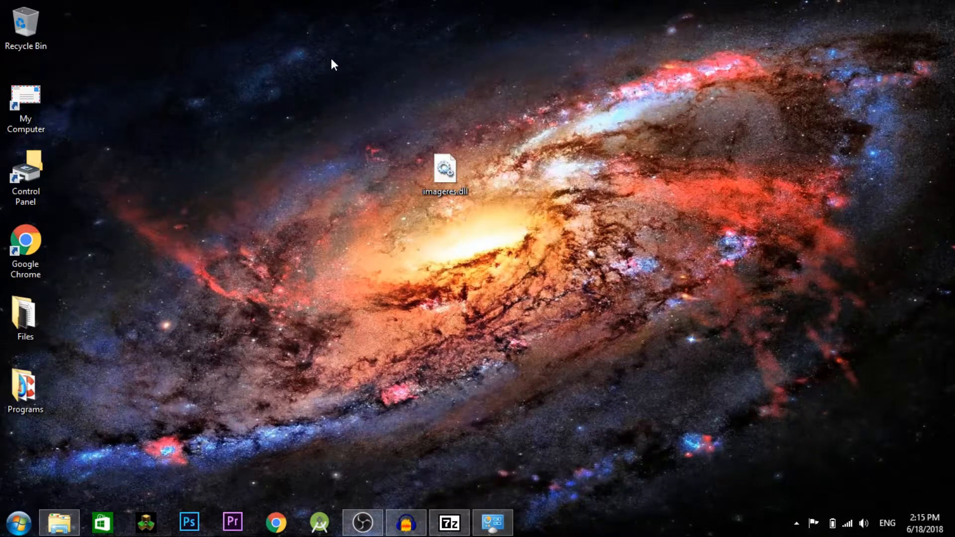
- Load imageres.dll from the desktop as the icon source in the Control Panel shortcut's properties
right_click(23, 172)
left_click(79, 406)
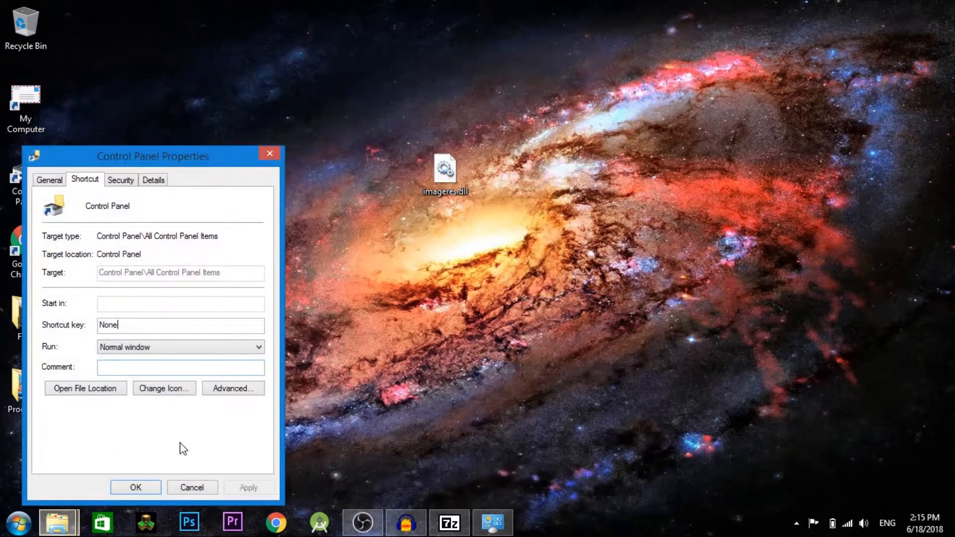
left_click(173, 392)
left_click(242, 263)
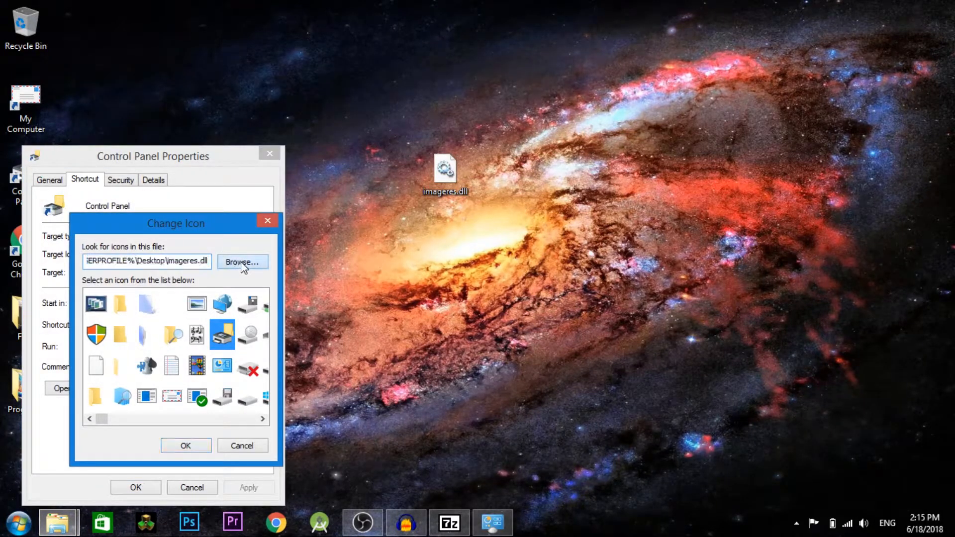
left_click(226, 277)
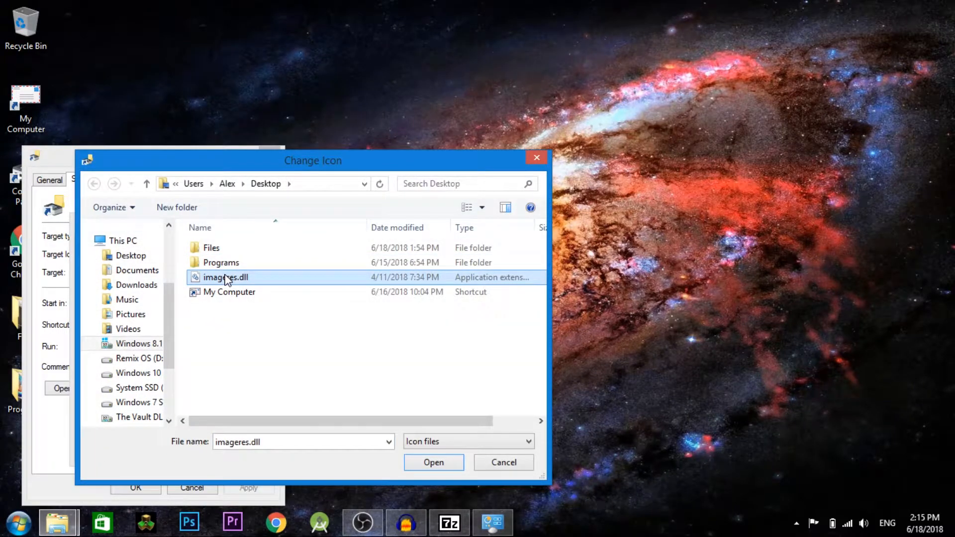
left_click(432, 461)
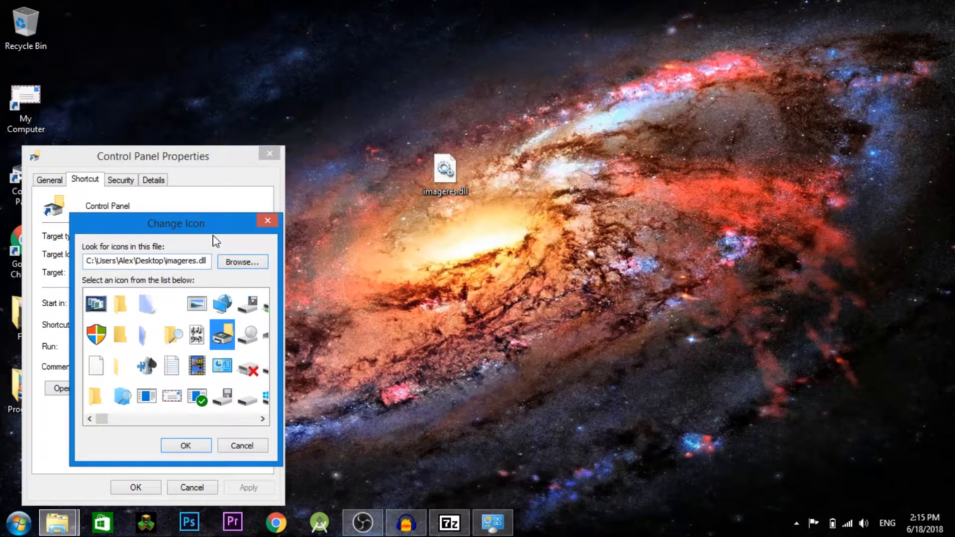
- Choose the blue Control Panel icon with the pie chart for the Control Panel shortcut and apply the change
left_click_drag(215, 231, 244, 205)
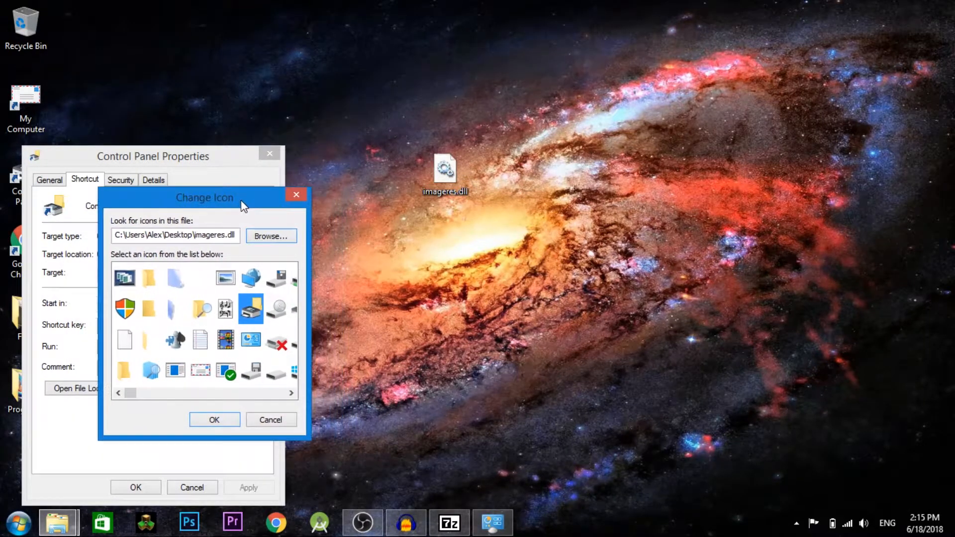
left_click_drag(133, 398, 141, 398)
left_click_drag(165, 207, 185, 160)
mouse_move(159, 344)
left_mouse_down()
mouse_move(169, 344)
mouse_move(156, 344)
left_mouse_up()
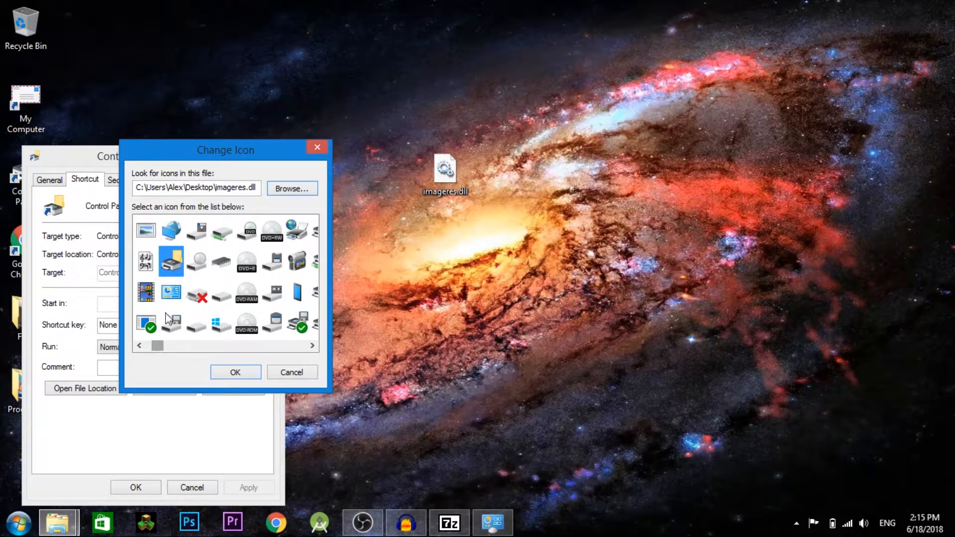
left_click(170, 292)
left_click(235, 372)
left_click(248, 488)
left_click(152, 486)
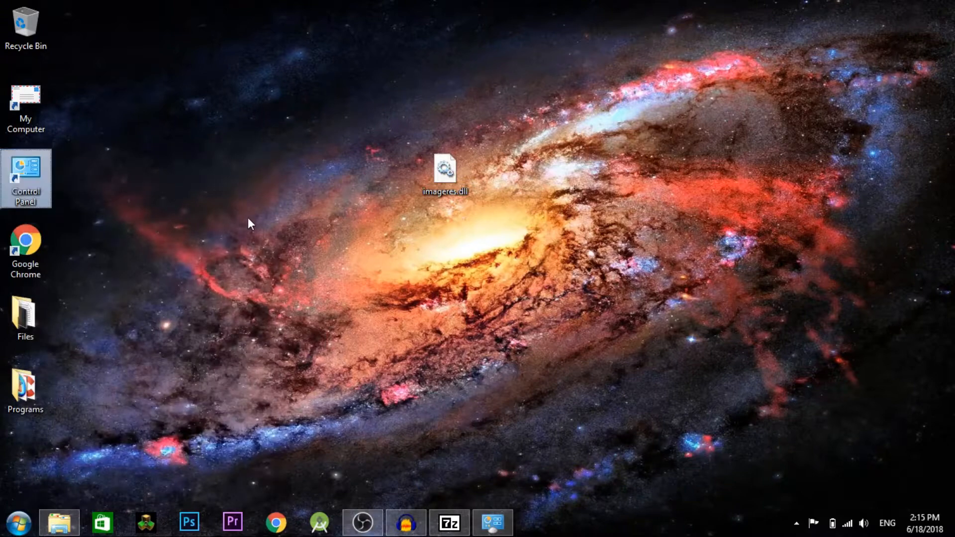
- Change the My Computer desktop shortcut's icon to the blue computer icon from imageres.dll and confirm its properties
left_click(32, 115)
right_click(21, 116)
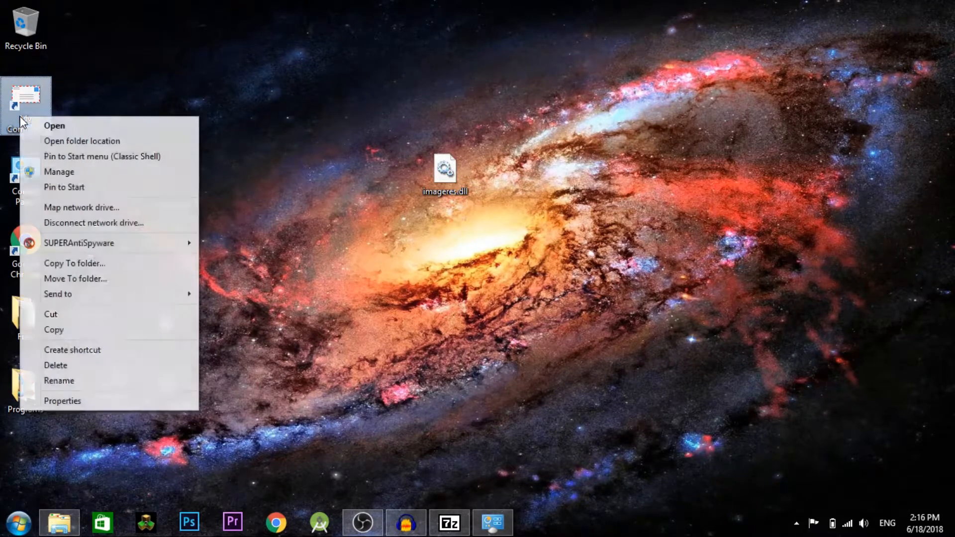
left_click(130, 400)
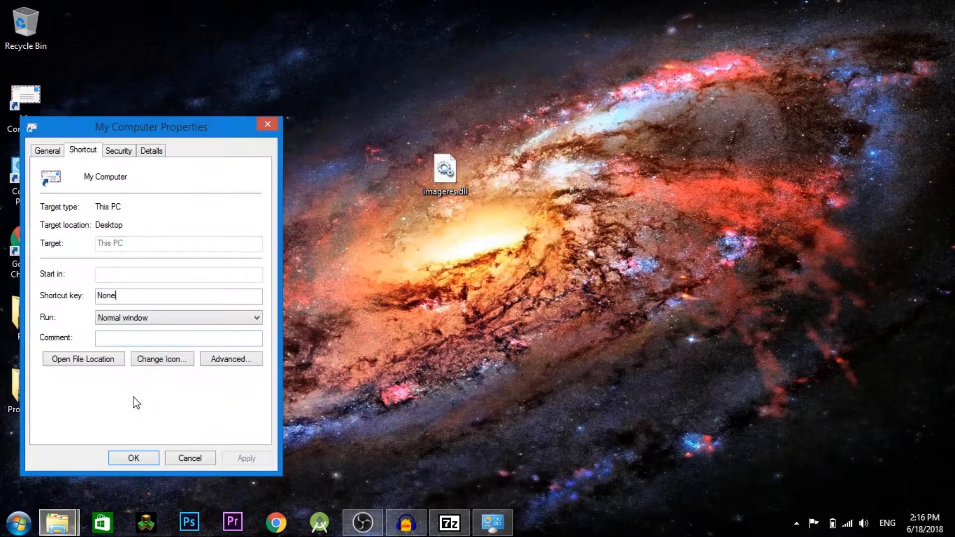
left_click(163, 359)
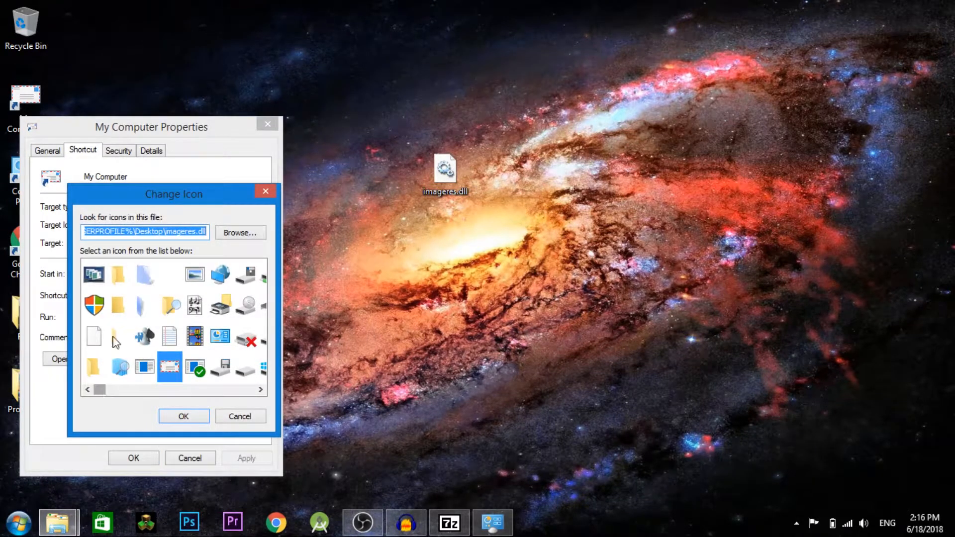
left_click_drag(203, 193, 189, 155)
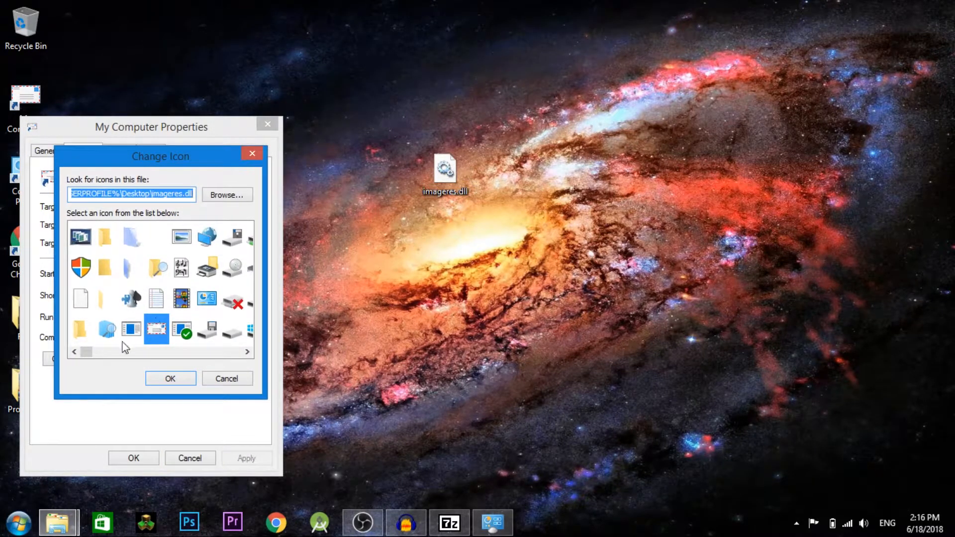
scroll(98, 356, "down", 4)
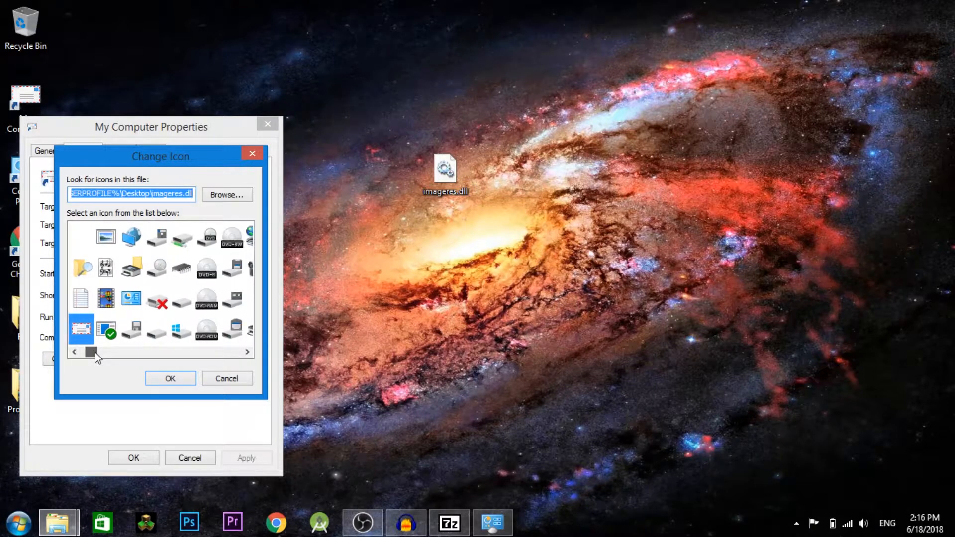
scroll(97, 353, "down", 1)
left_click_drag(97, 353, 124, 359)
left_click(182, 236)
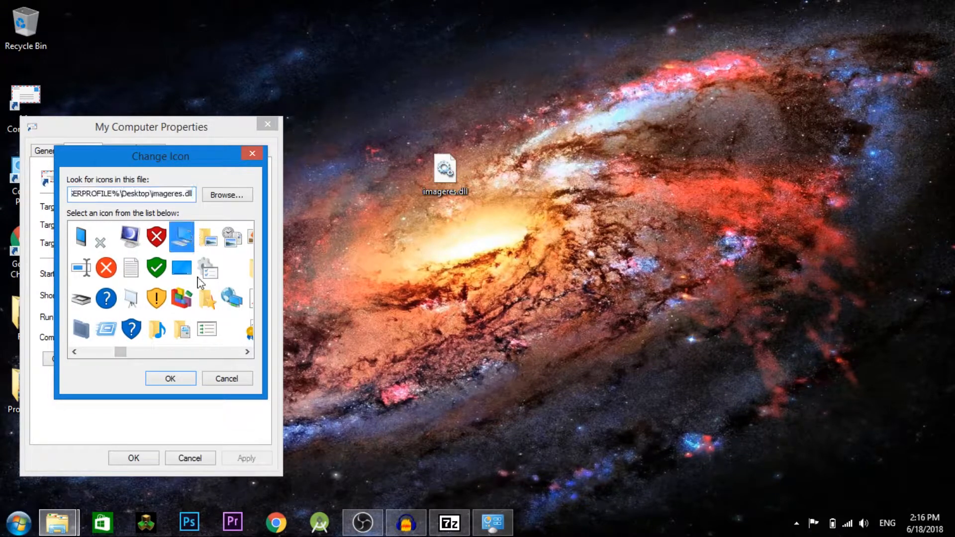
left_click(193, 379)
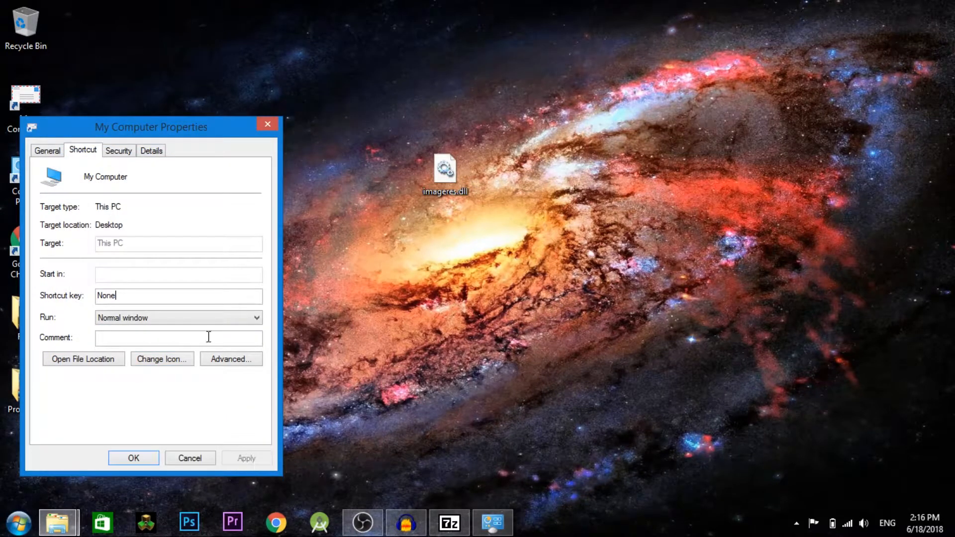
left_click(133, 458)
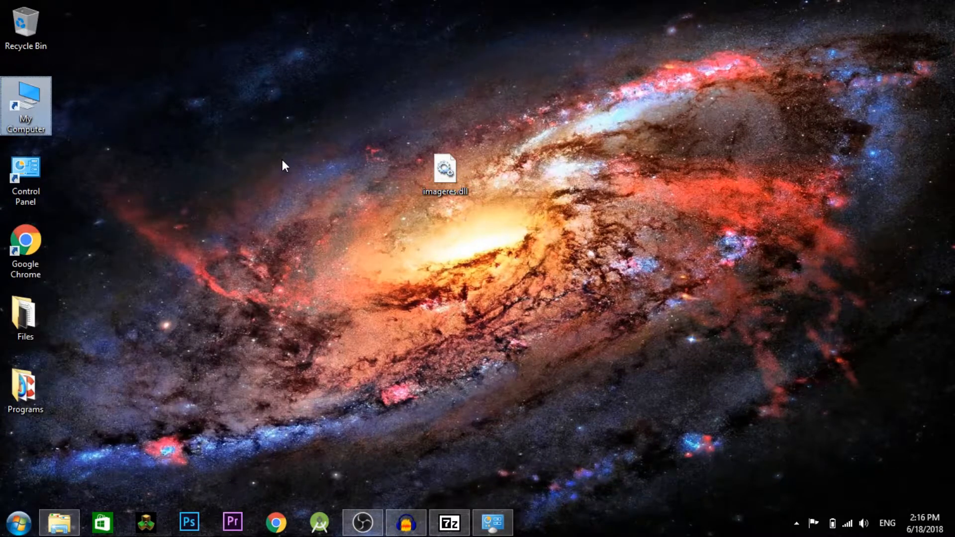
left_click(153, 46)
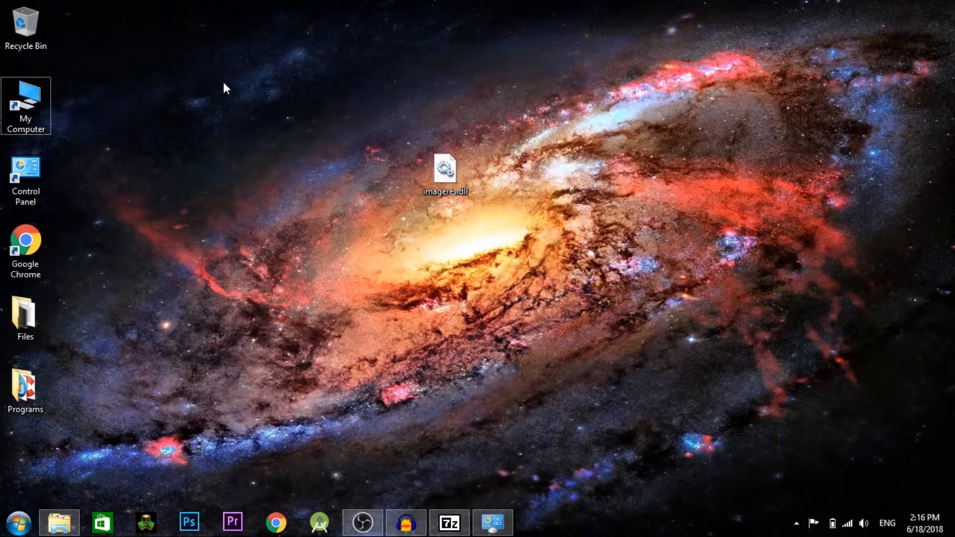
- Bring up the Personalization window, return to the System page and close the window
left_click(492, 522)
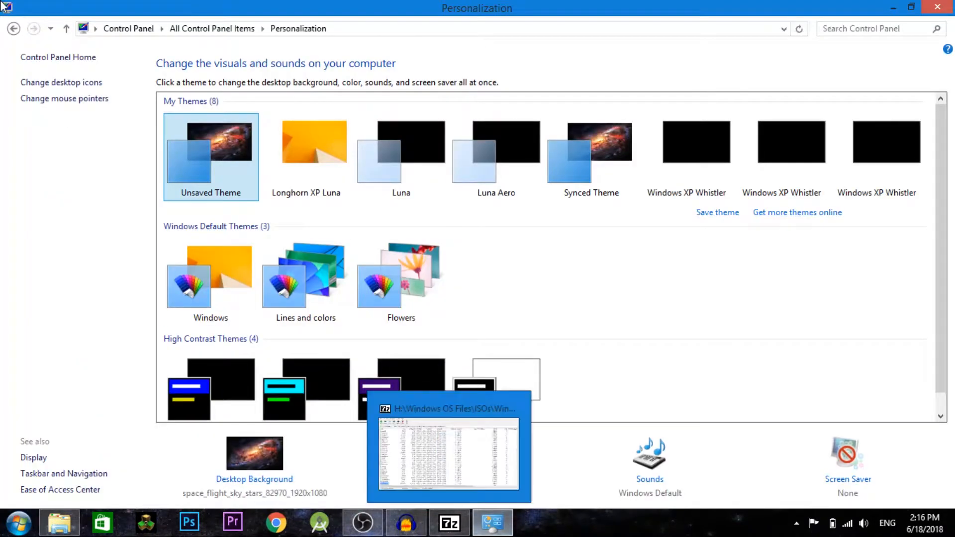
left_click(13, 29)
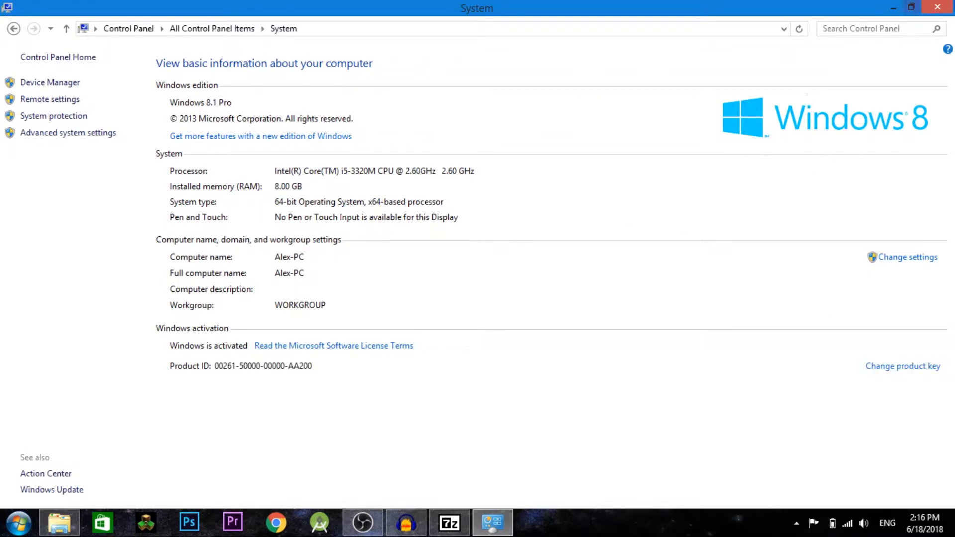
left_click(939, 6)
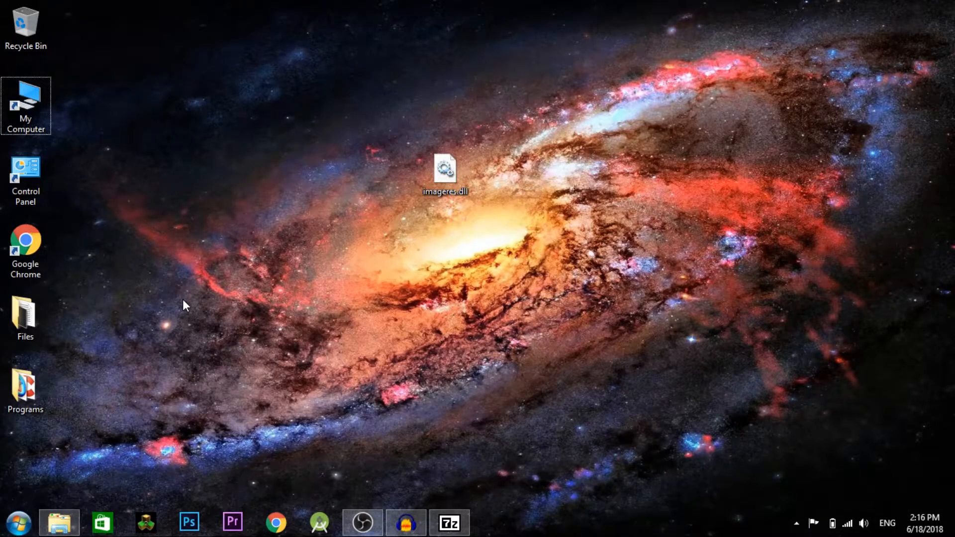
- Delete imageres.dll from the desktop
left_click(444, 162)
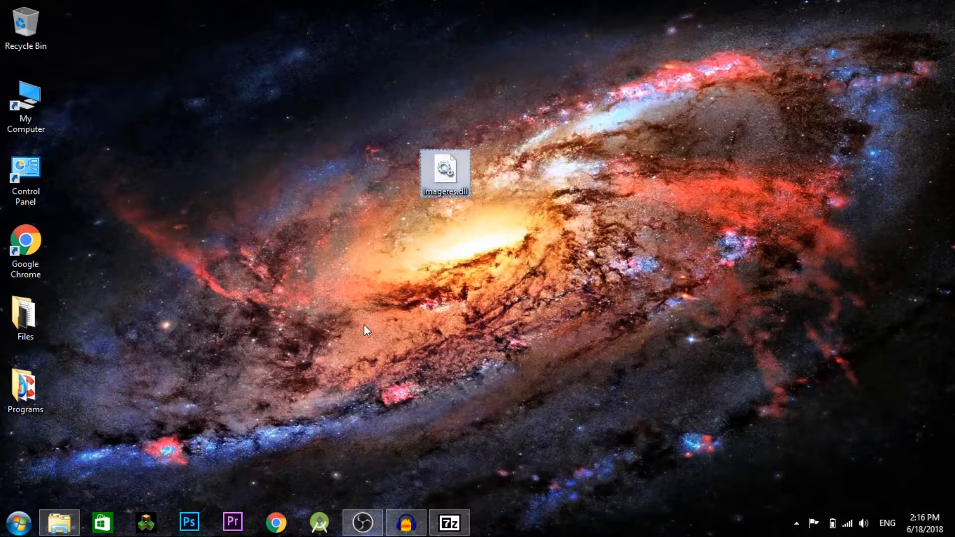
right_click(436, 160)
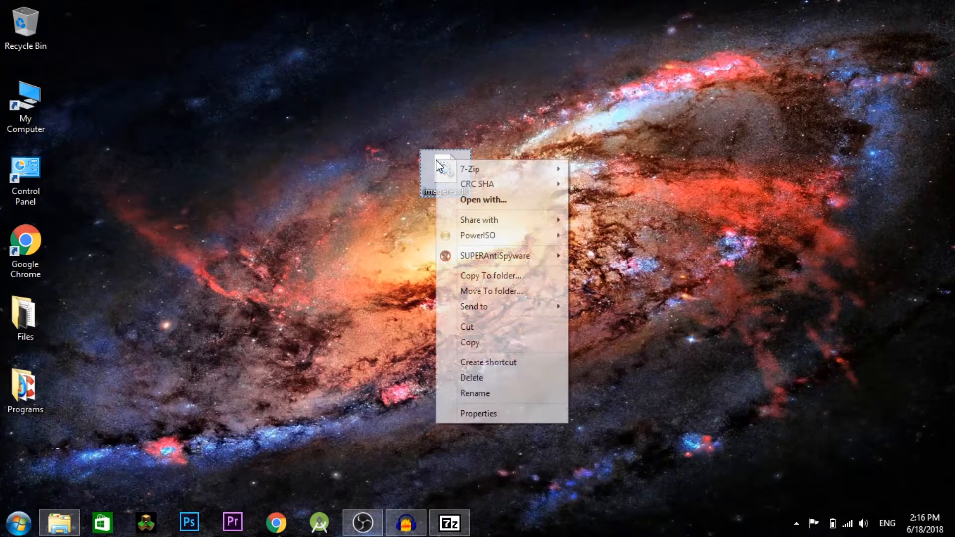
left_click(442, 377)
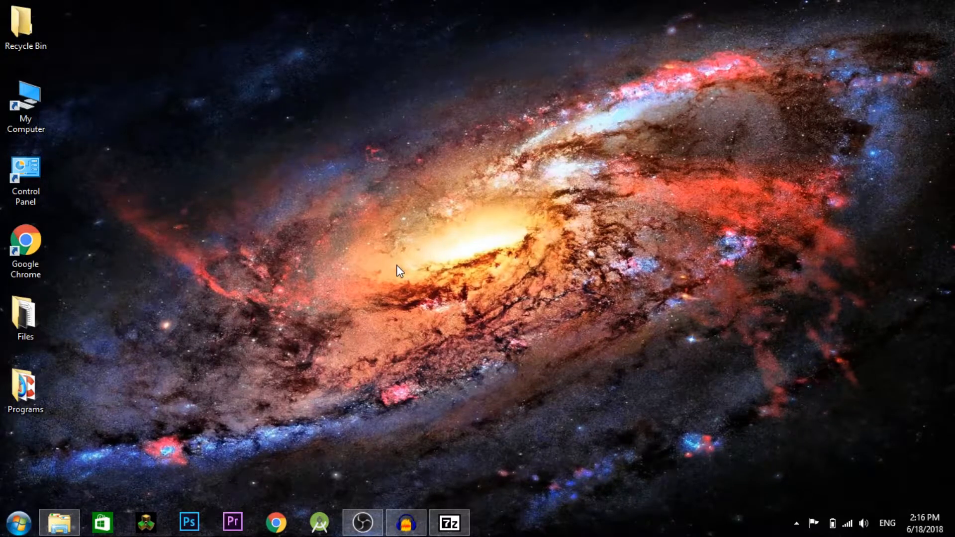
- Switch to 7-Zip and go up from the Windows 10 image's System32 folder to H:\Windows OS Files\ISOs
left_click(449, 522)
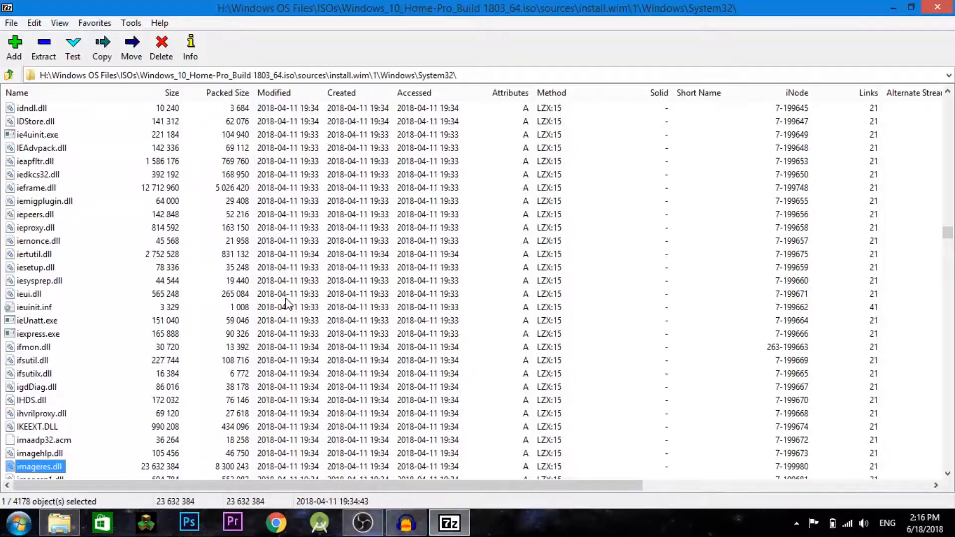
left_click(9, 76)
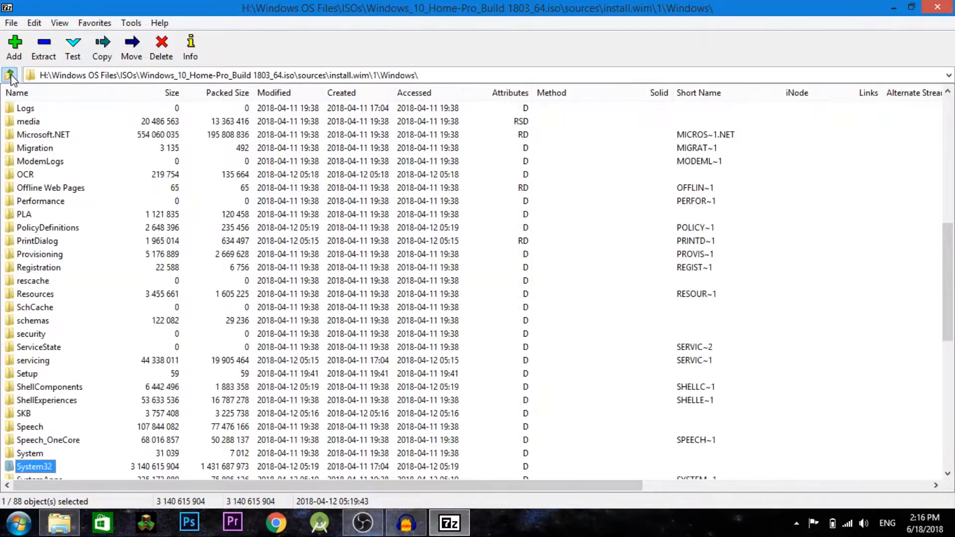
left_click(10, 75)
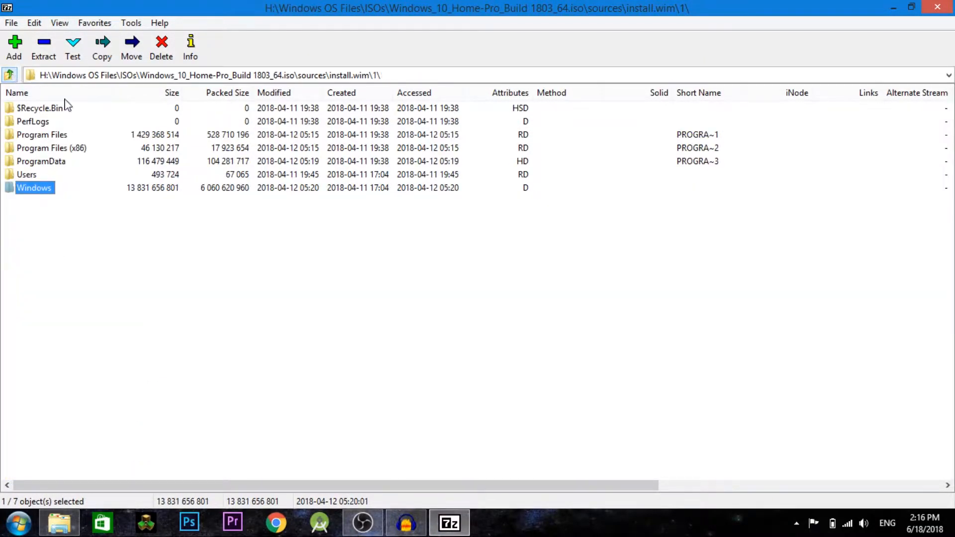
left_click(326, 305)
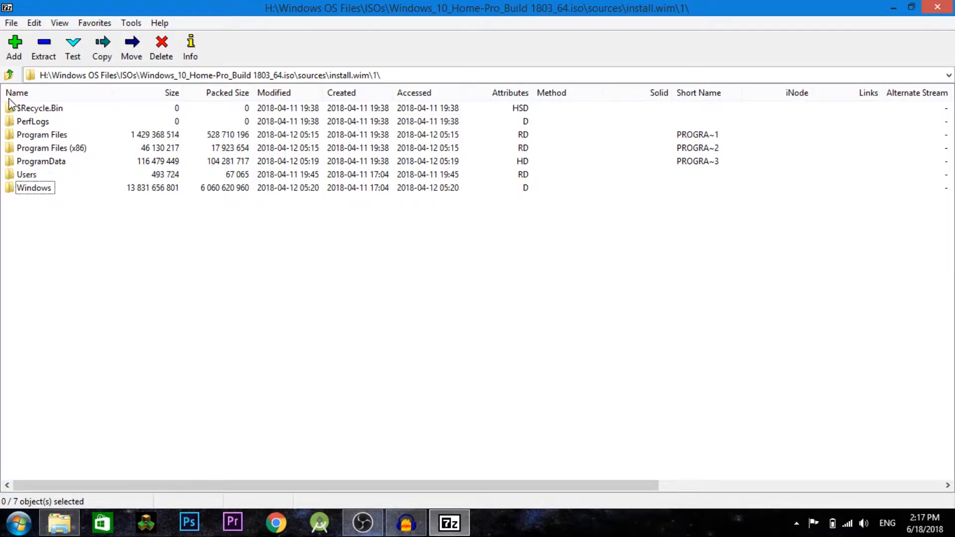
left_click(9, 75)
left_click(9, 75)
left_click(8, 74)
left_click(9, 74)
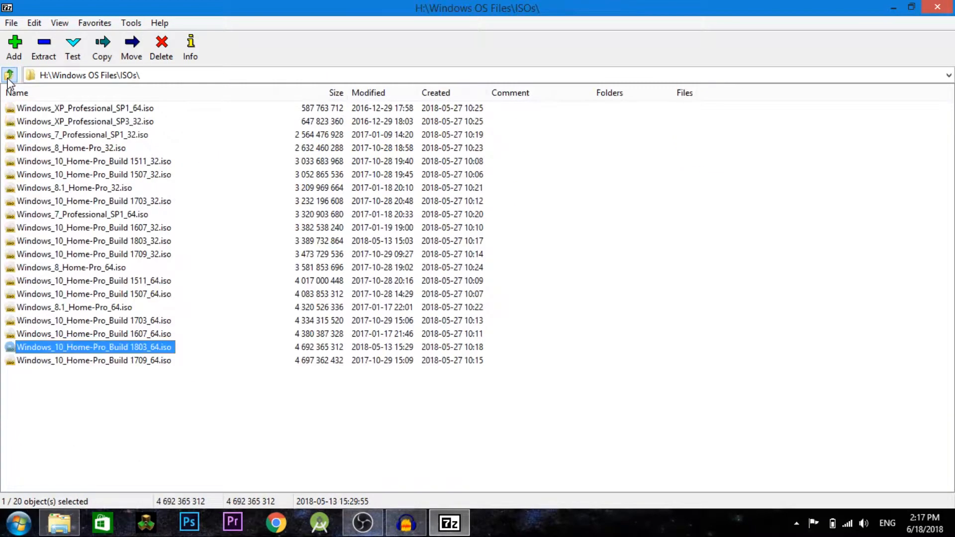
left_click(66, 392)
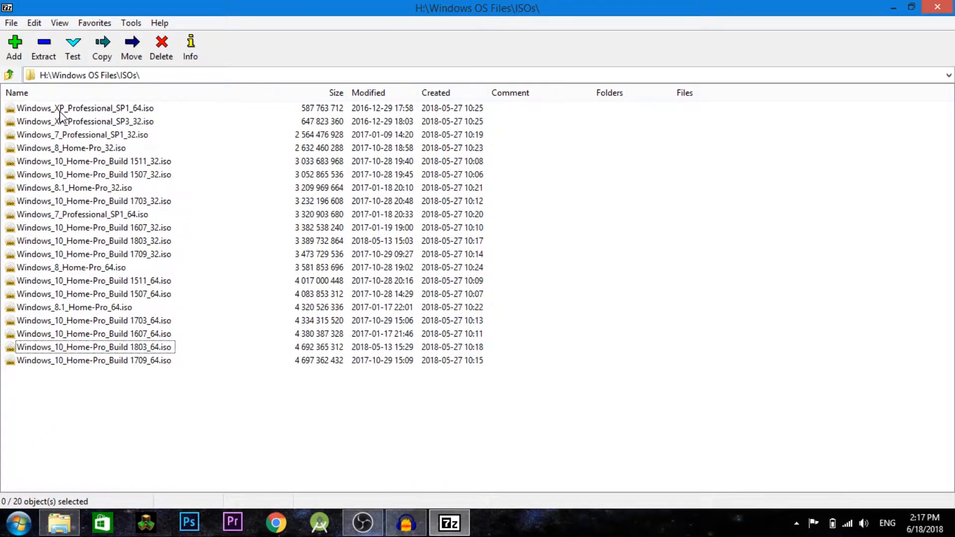
- Open Windows_XP_Professional_SP1_64.iso, go into its AMD64 folder and open the SHELL32.DL_ archive
double_click(114, 110)
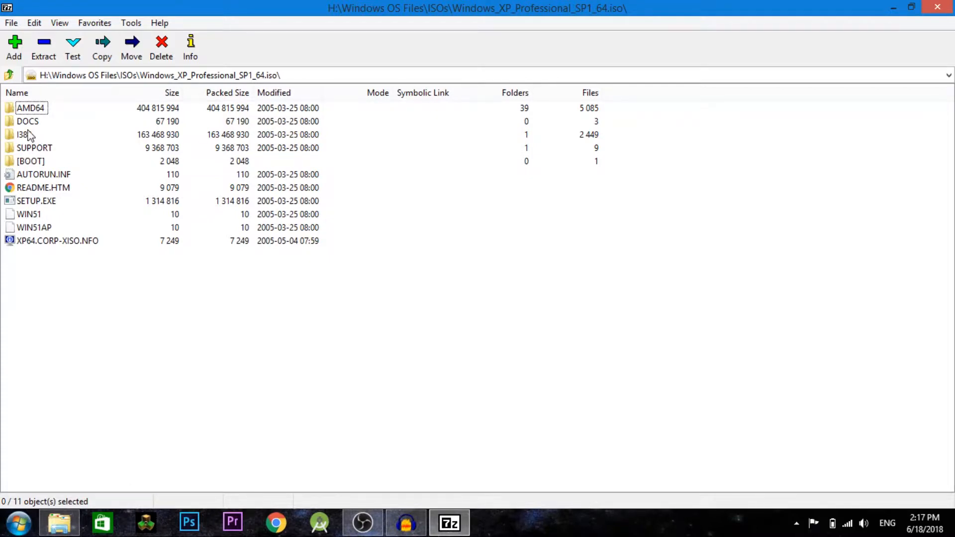
double_click(42, 107)
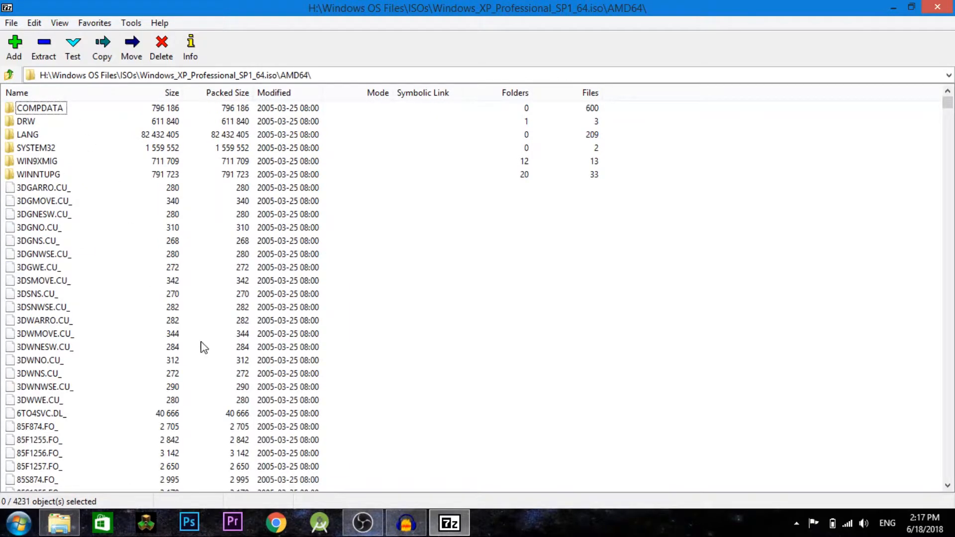
scroll(127, 231, "down", 12)
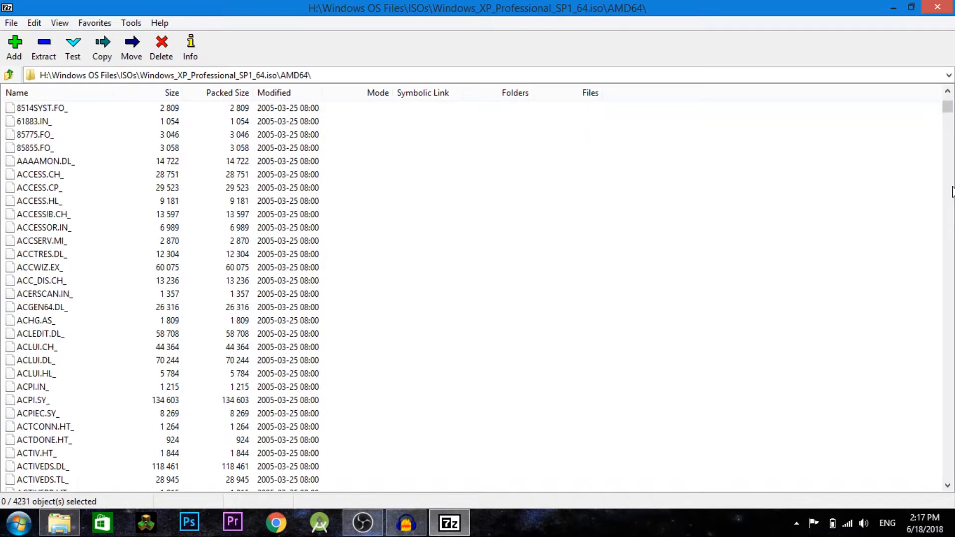
left_click_drag(947, 106, 314, 347)
left_click(48, 187)
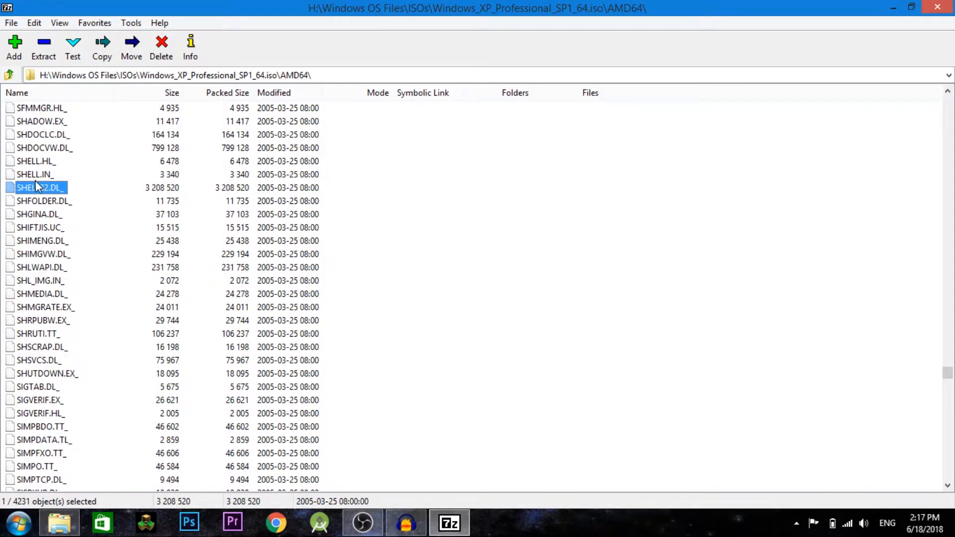
double_click(43, 190)
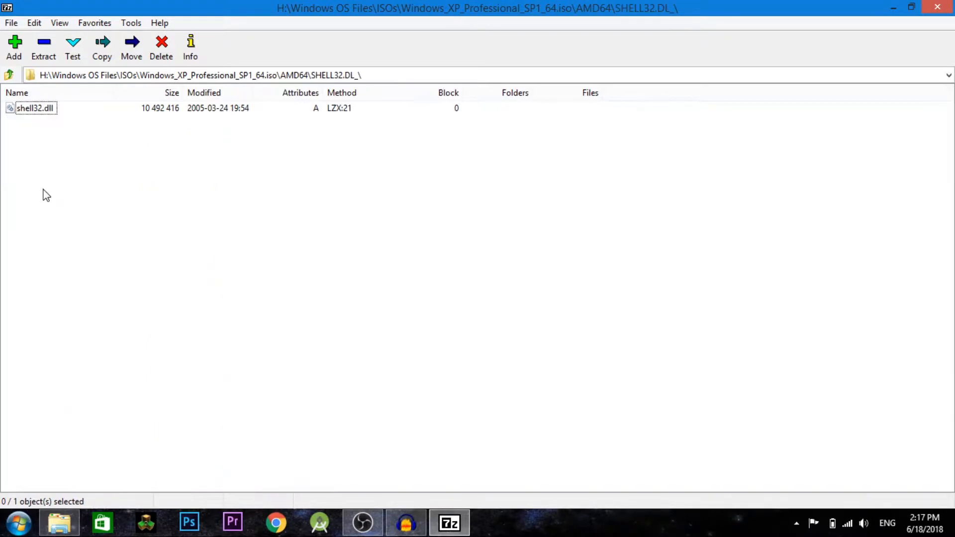
- Copy shell32.dll out of the SHELL32.DL_ archive to the desktop folder
left_click(39, 113)
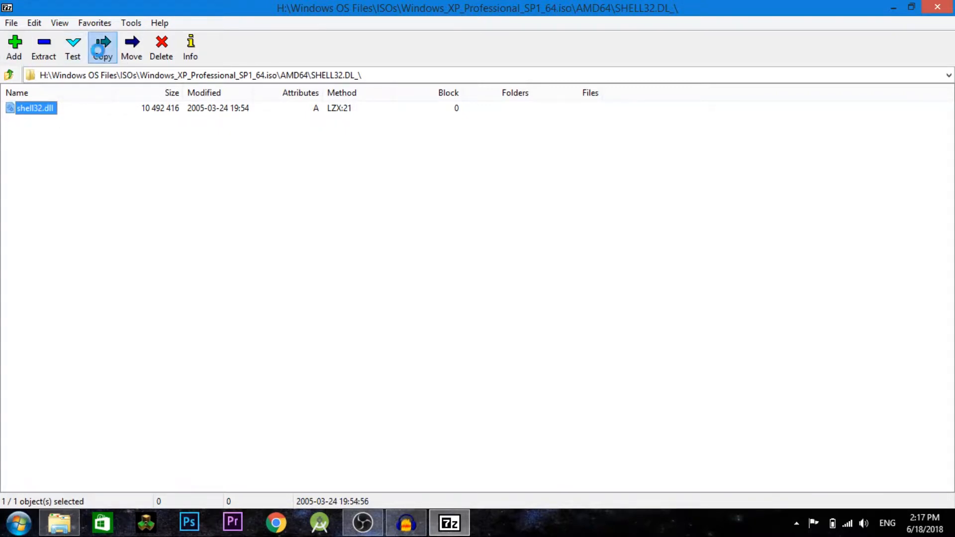
left_click(101, 52)
left_click(634, 201)
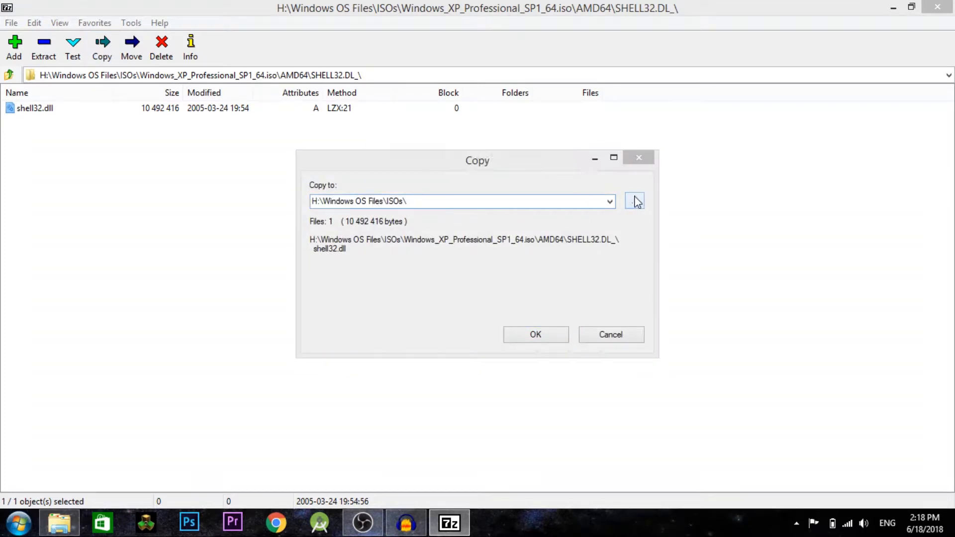
scroll(572, 244, "up", 3)
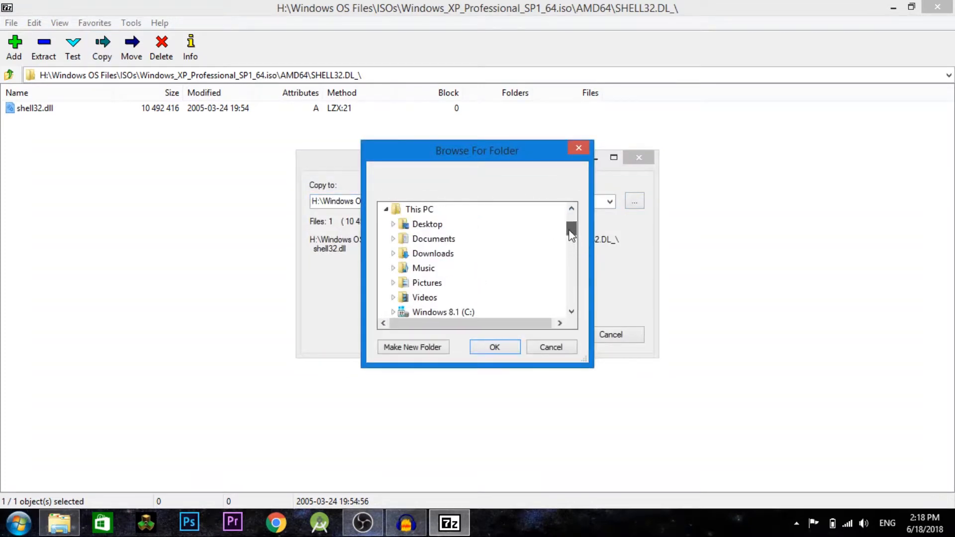
double_click(404, 253)
left_click(494, 347)
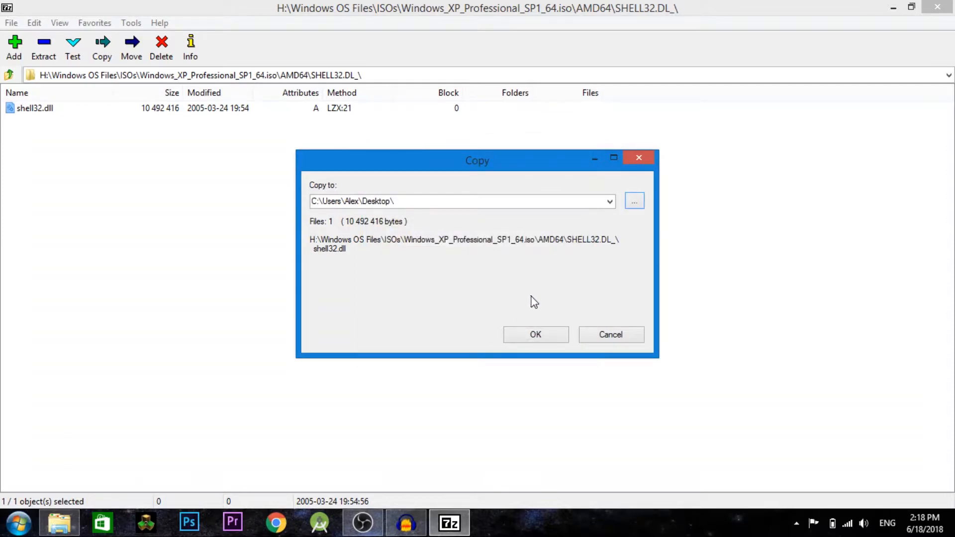
left_click(537, 339)
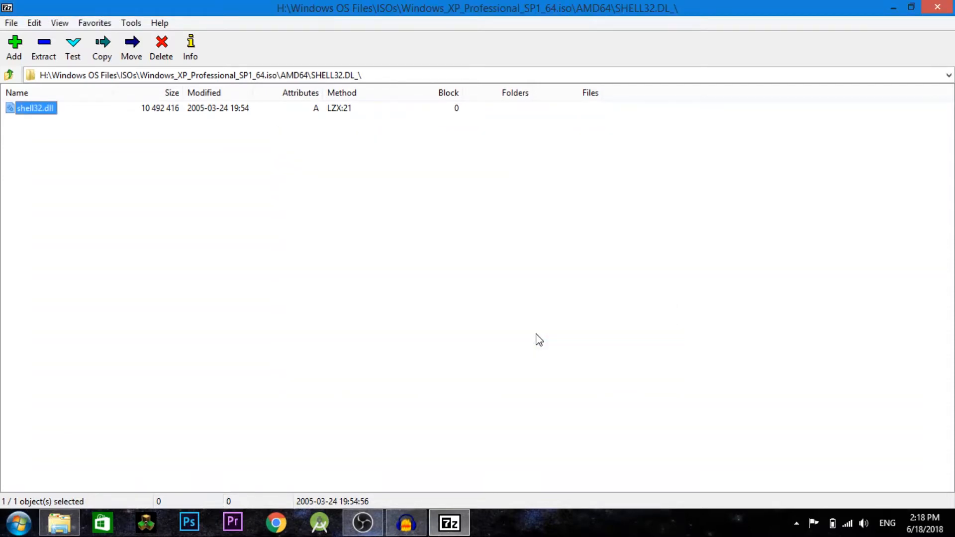
- Close 7-Zip and move the extracted shell32.dll to the upper middle of the desktop, away from the icon column
left_click(937, 7)
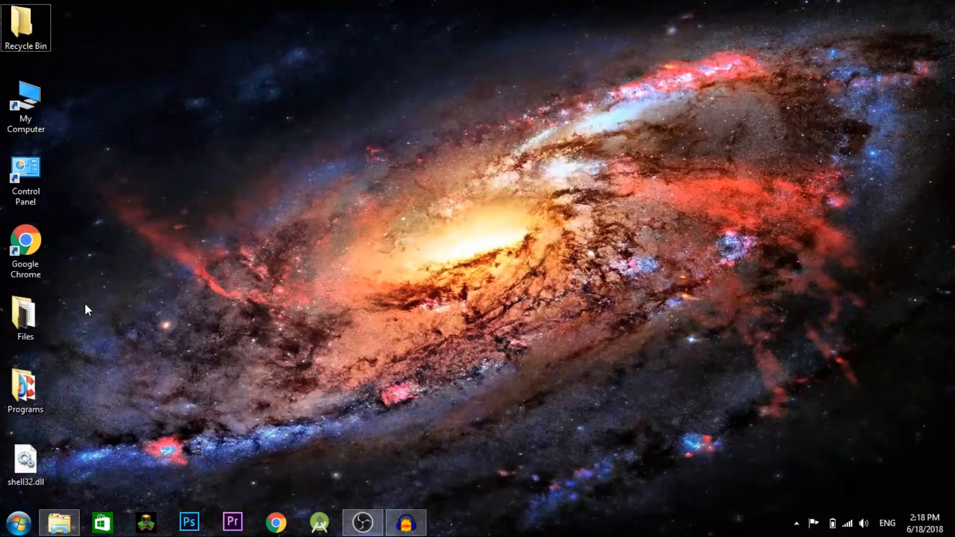
left_click_drag(36, 468, 434, 190)
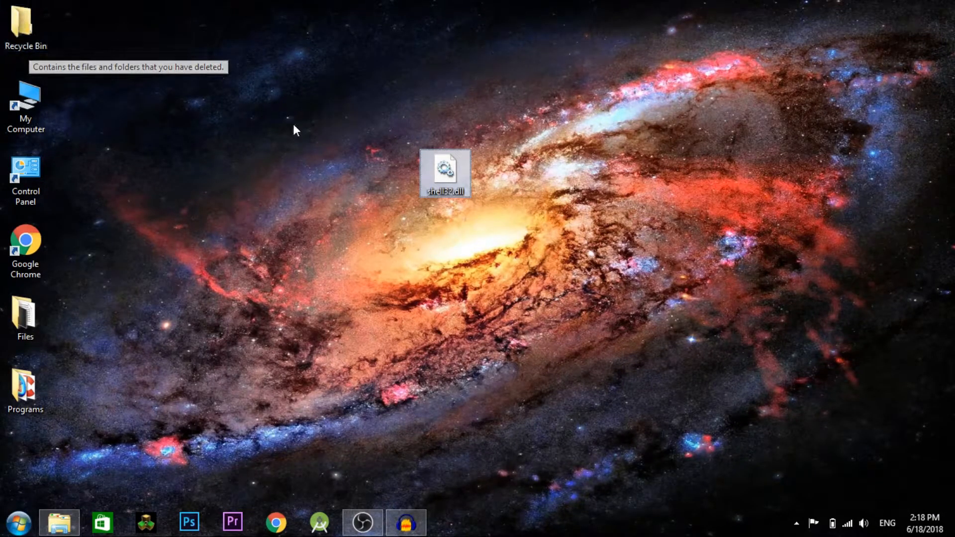
right_click(435, 171)
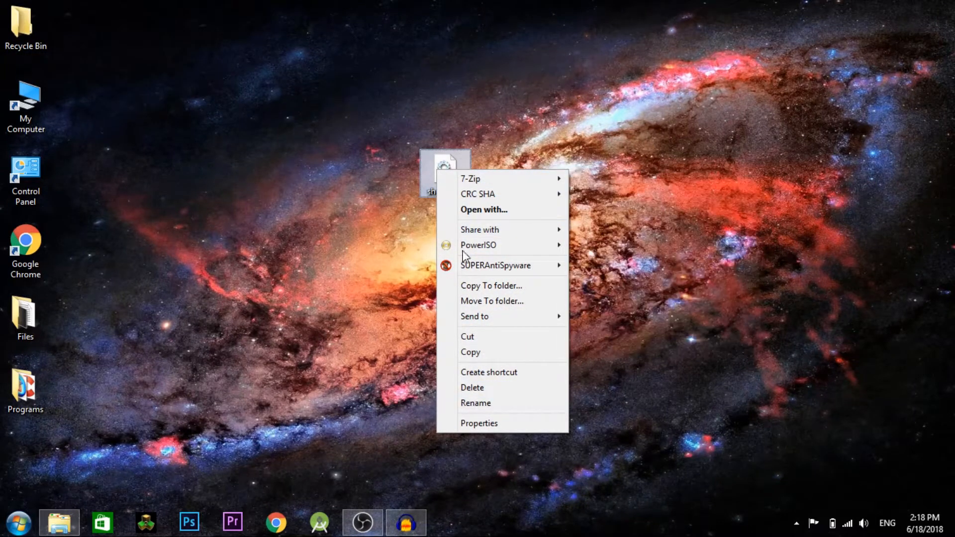
- Permanently delete imageres.dll from the Recycle Bin and return to the desktop
left_click(50, 42)
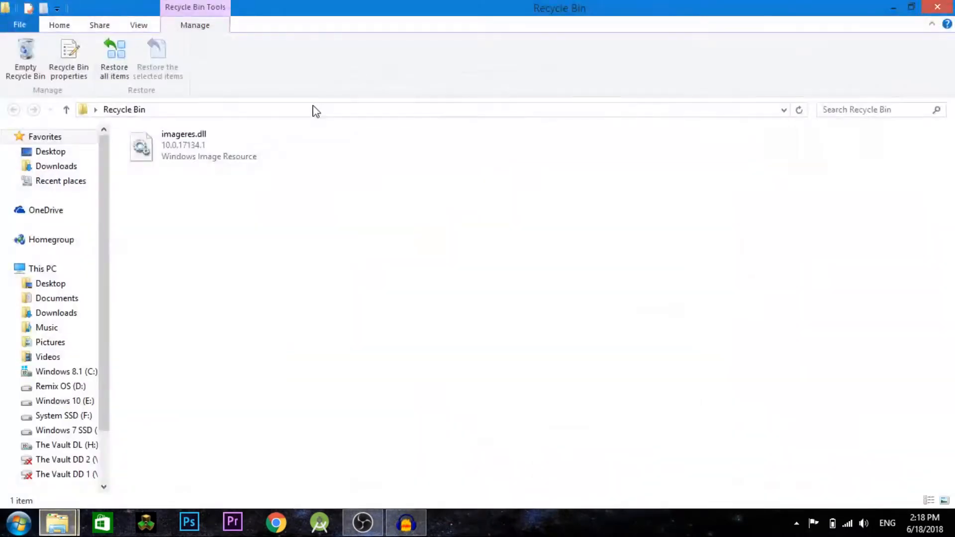
left_click(201, 151)
right_click(198, 148)
left_click(232, 196)
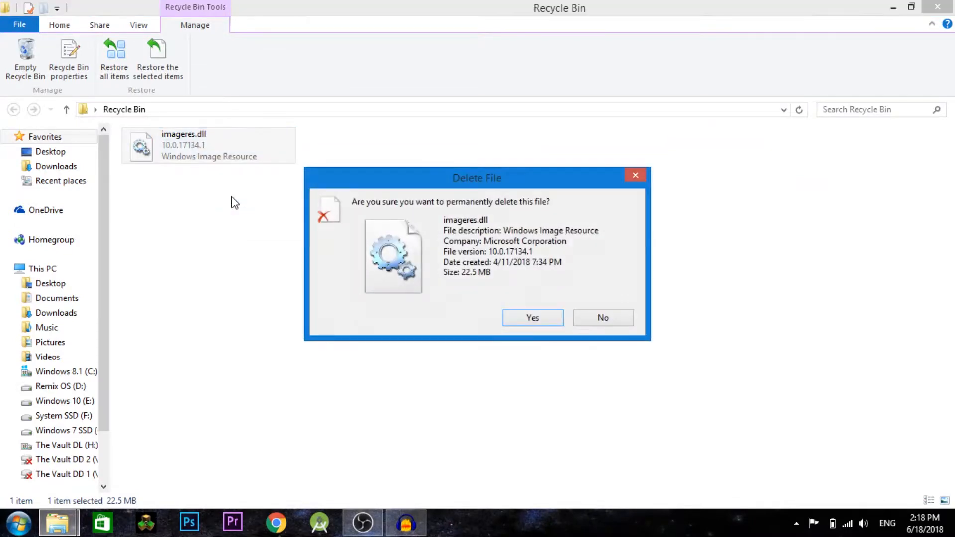
left_click(535, 317)
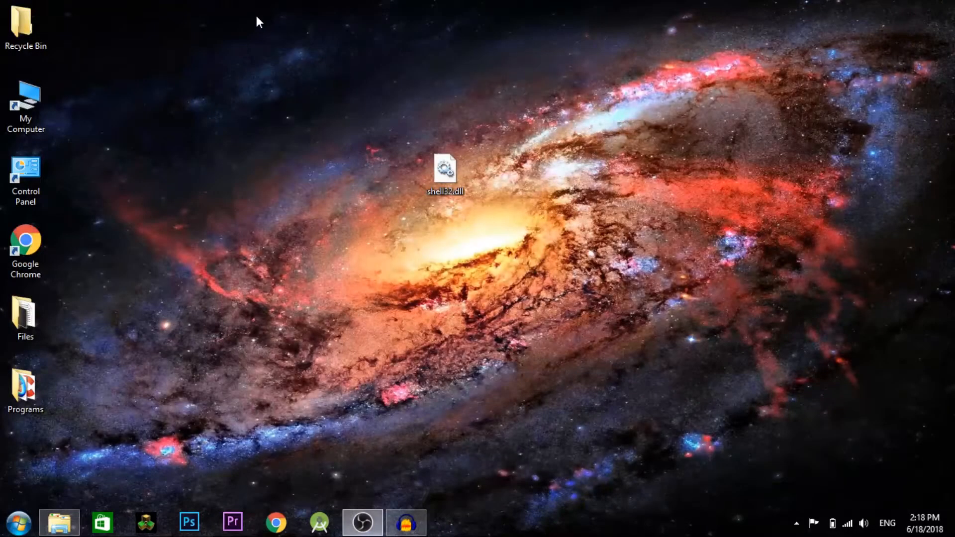
right_click(450, 172)
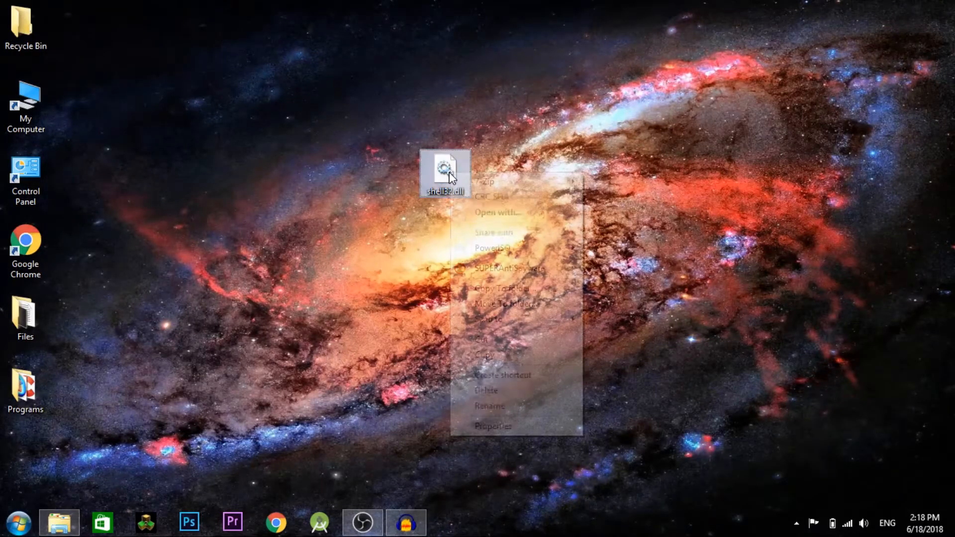
left_click(417, 219)
mouse_move(454, 188)
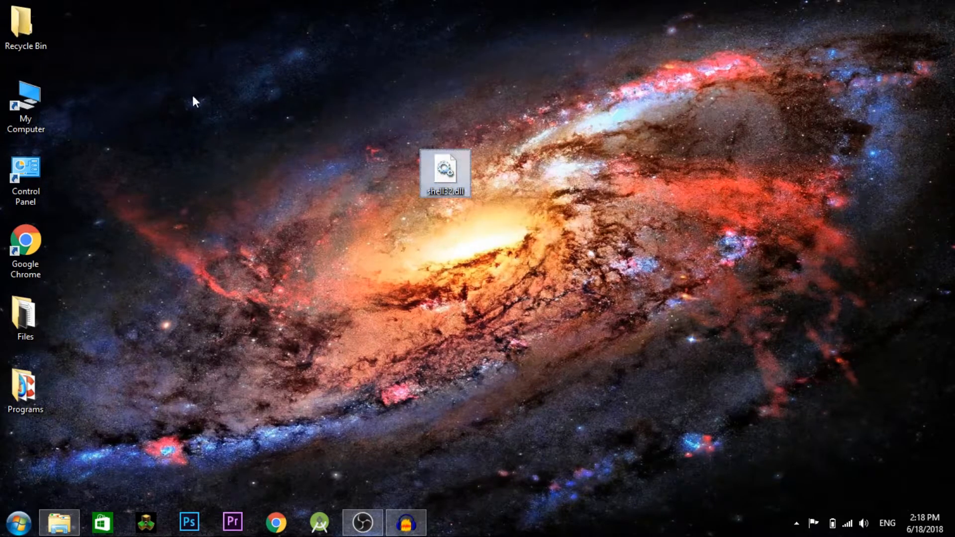
right_click(7, 34)
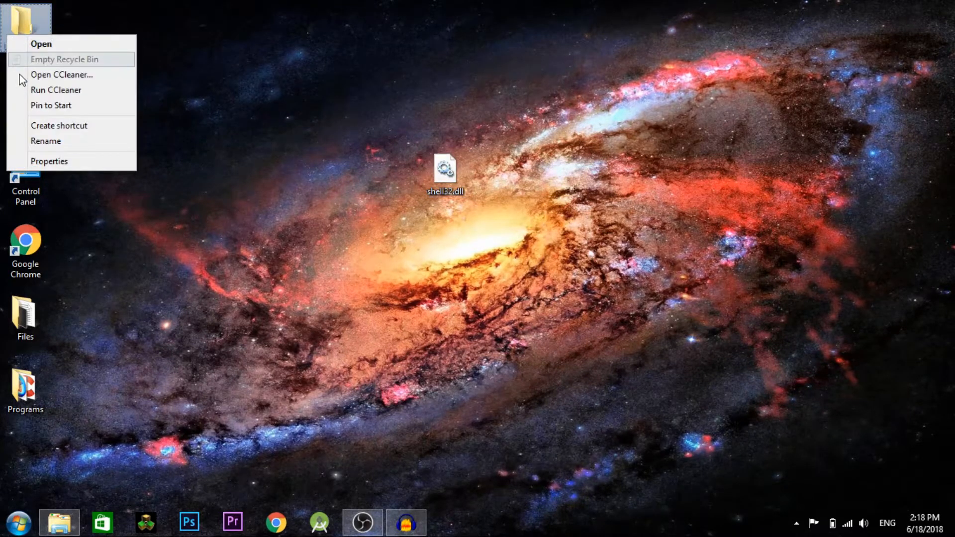
left_click(60, 162)
left_click(238, 42)
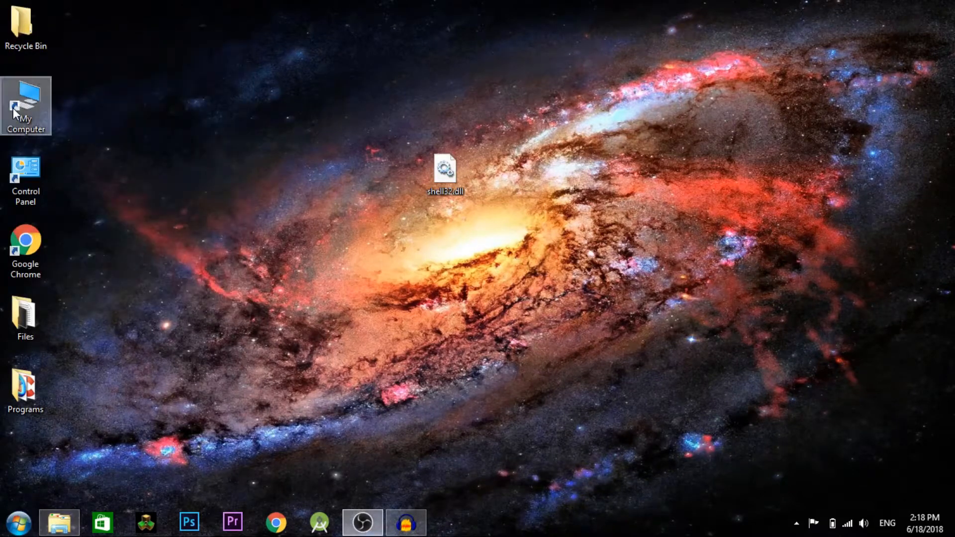
- Open the My Computer shortcut's icon settings and load shell32.dll from the desktop as the icon source
right_click(15, 94)
left_click(103, 380)
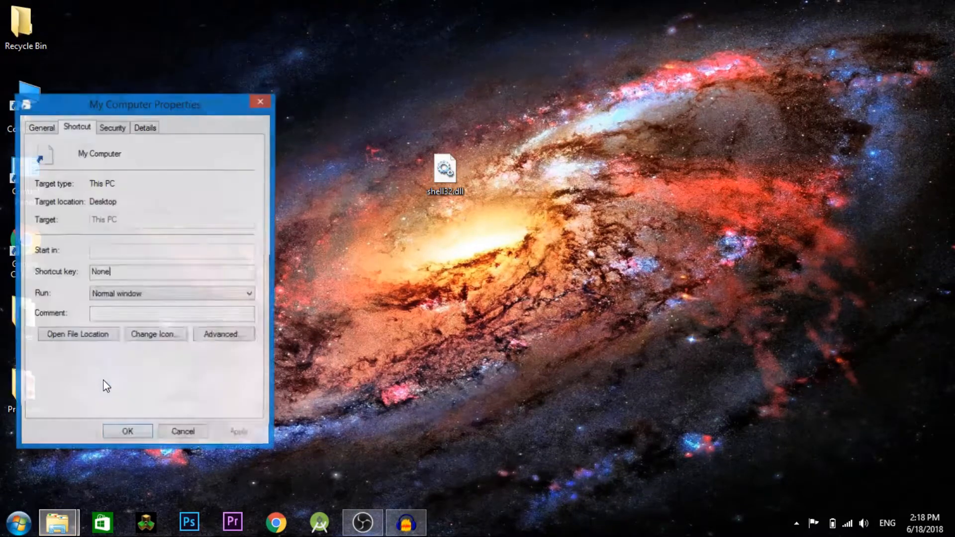
left_click_drag(112, 110, 133, 103)
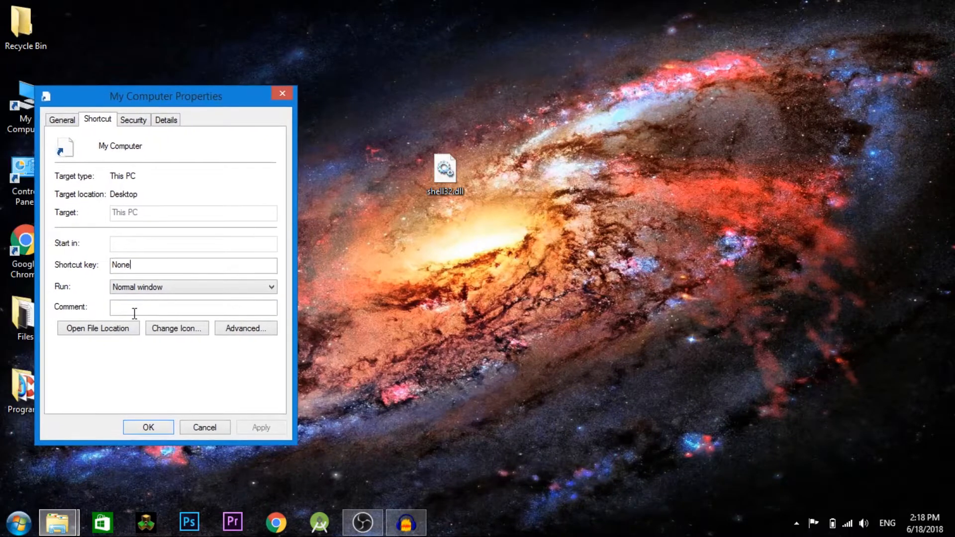
left_click(171, 331)
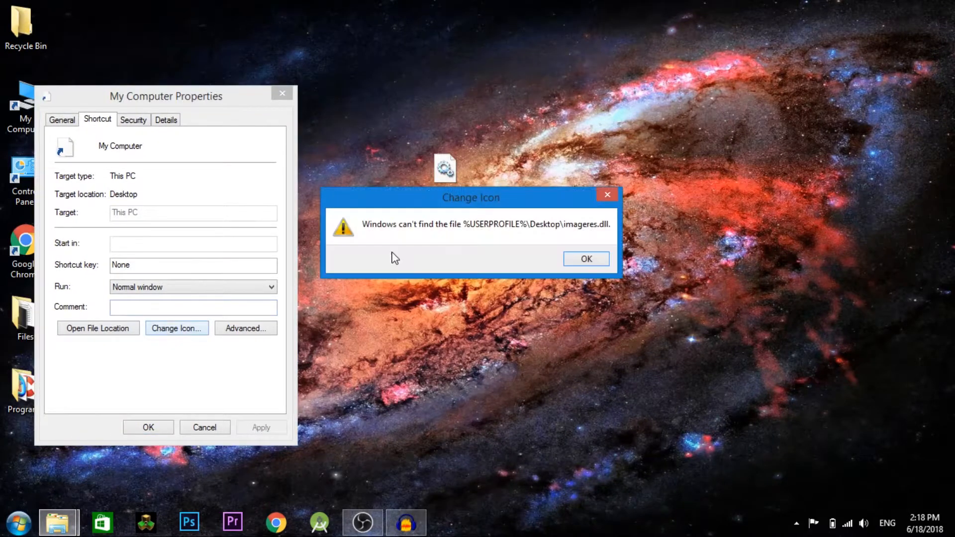
left_click(587, 259)
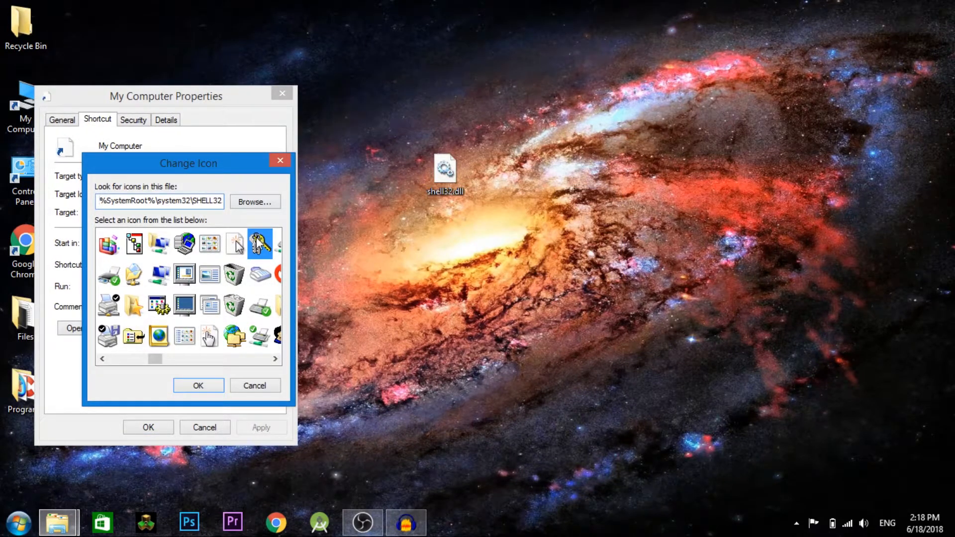
left_click(258, 204)
left_click(233, 291)
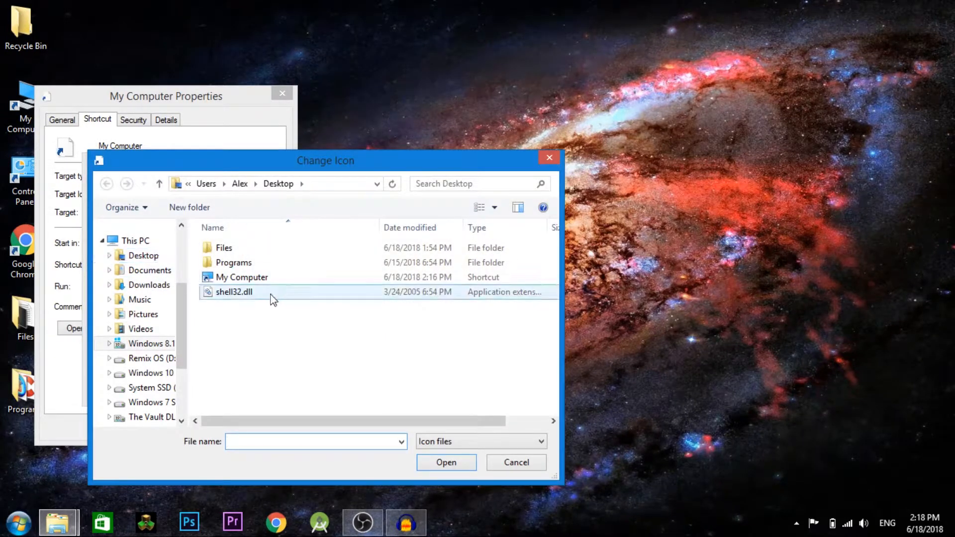
left_click(455, 463)
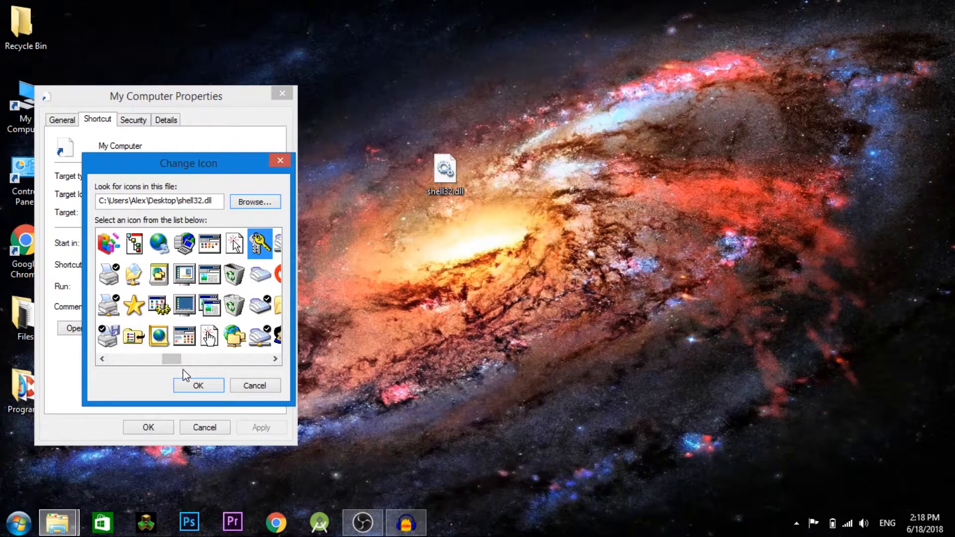
- Try to give the My Computer shortcut the Windows XP computer icon from the desktop's shell32.dll, applying the change
left_click_drag(178, 365, 122, 334)
left_click(185, 336)
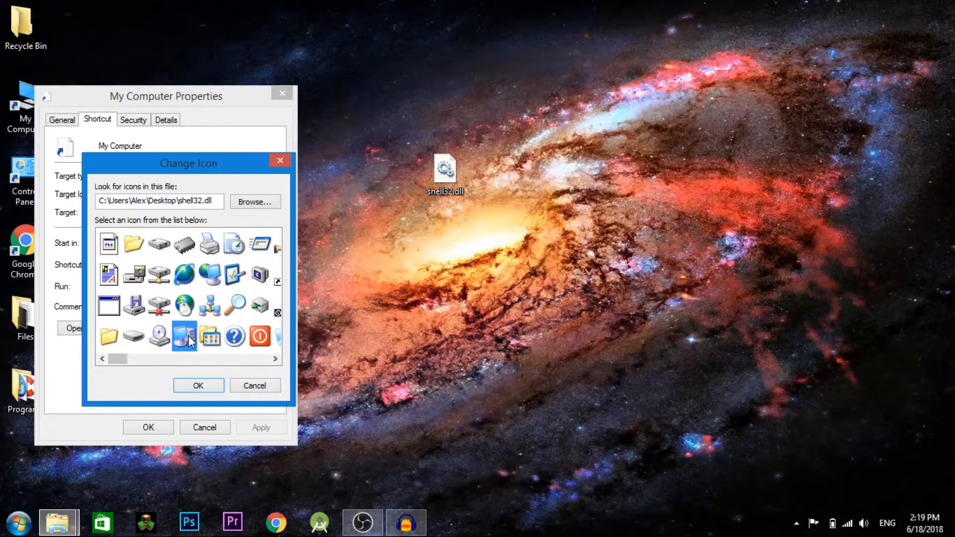
left_click(217, 388)
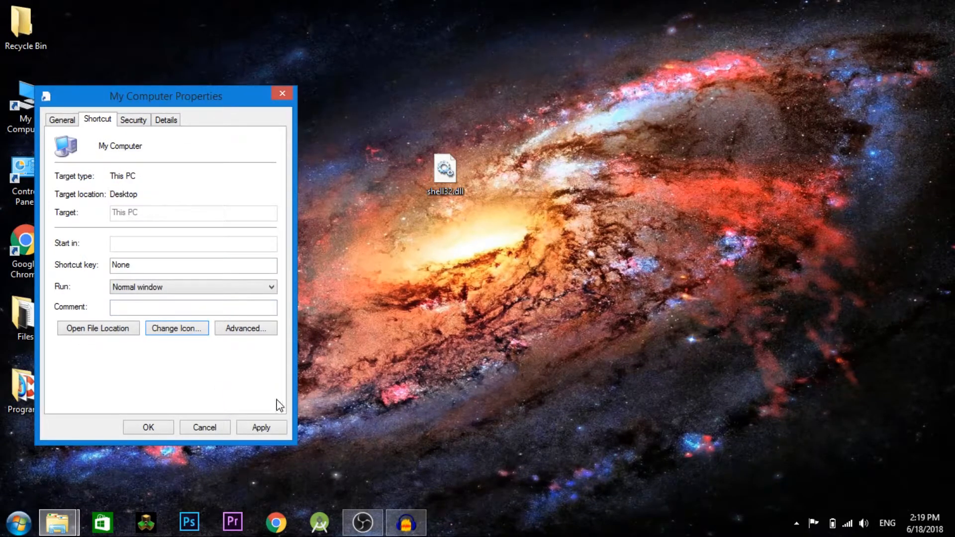
left_click(276, 426)
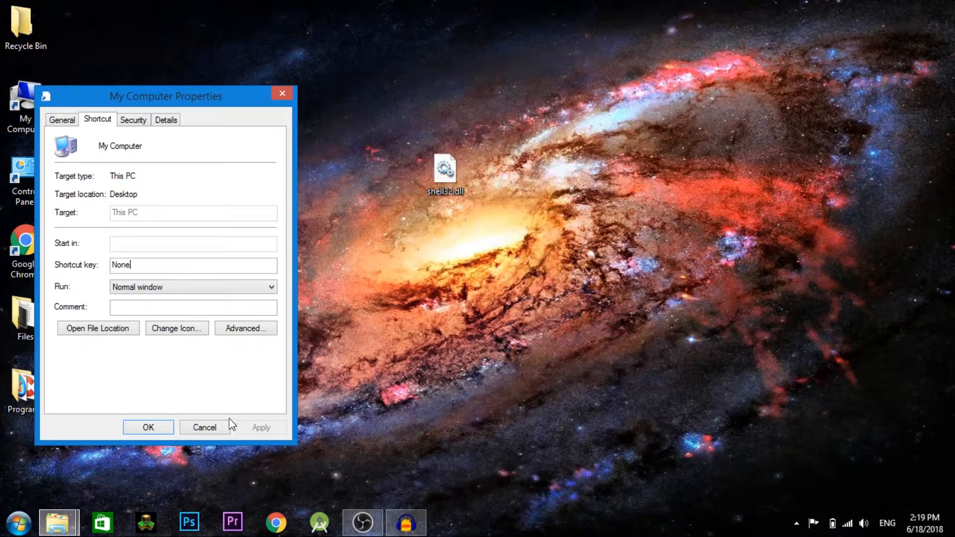
left_click(163, 431)
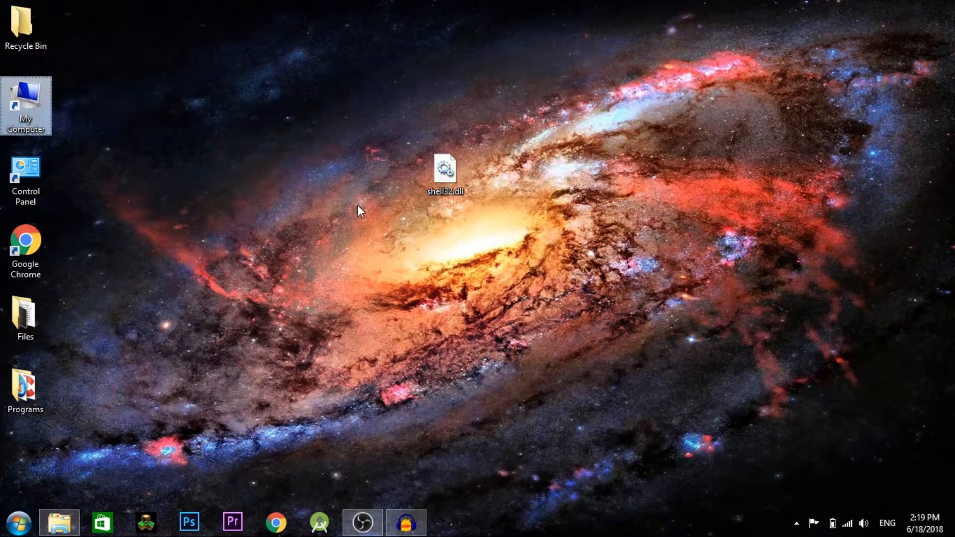
- Rename the shell32.dll file on the desktop to imageres.dll
right_click(444, 172)
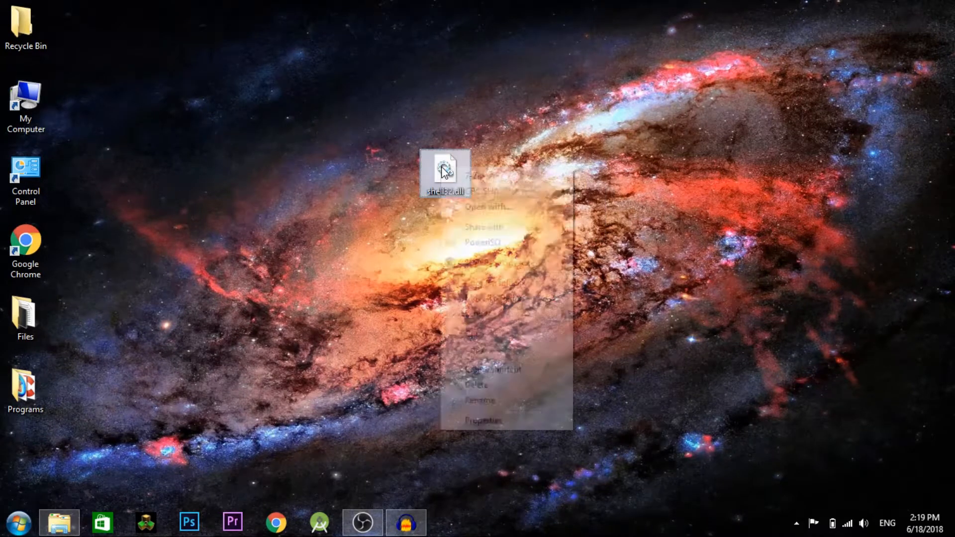
left_click(498, 398)
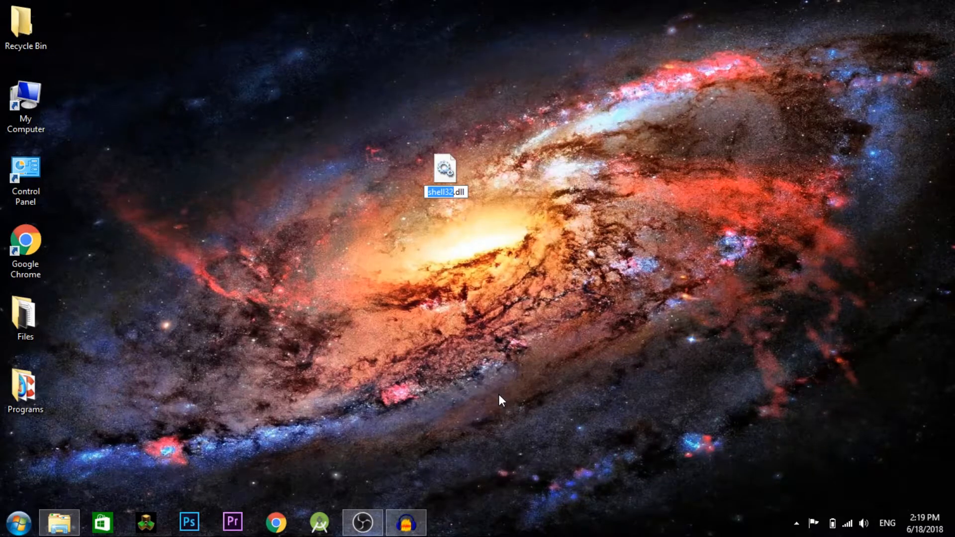
type("imageres")
key("Return")
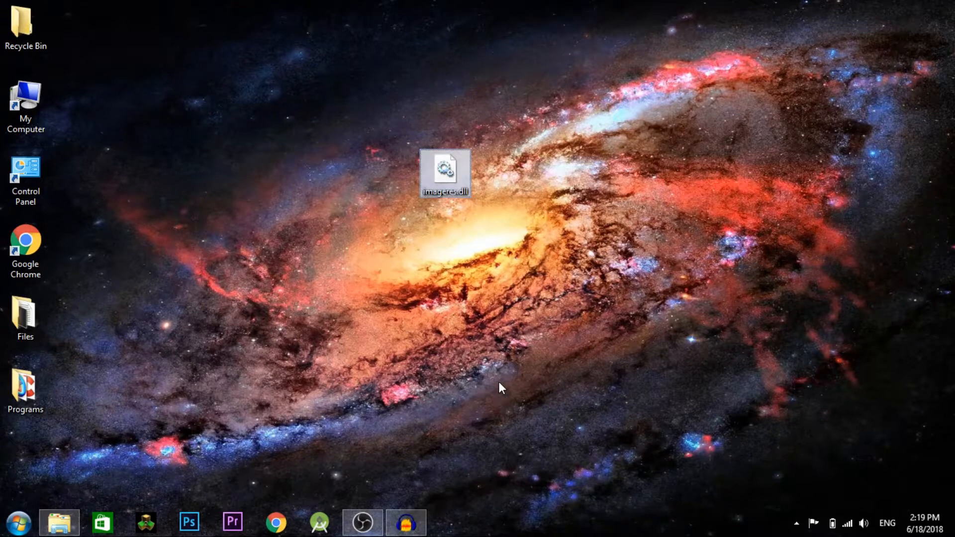
right_click(460, 182)
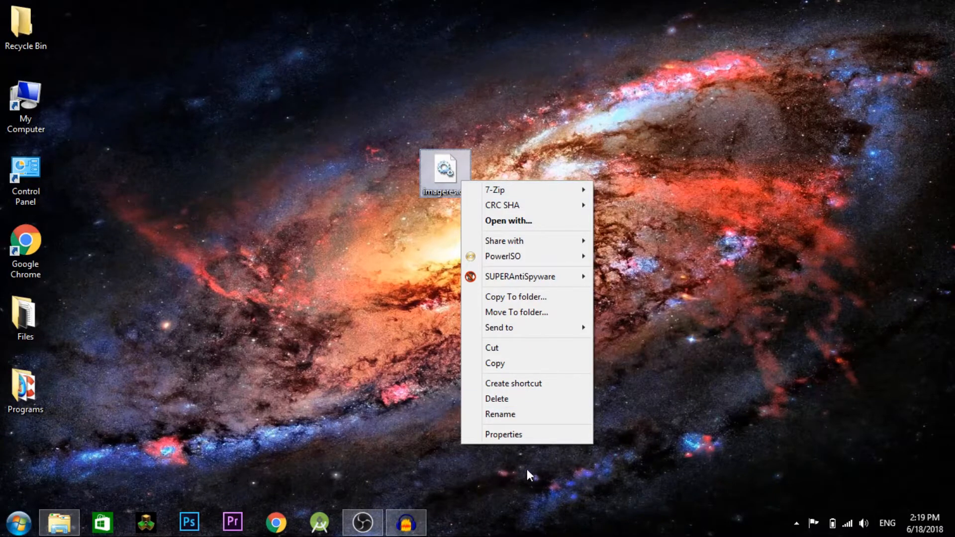
- Reopen the My Computer shortcut's icon settings and start browsing for a different icon file
left_click(11, 91)
right_click(11, 90)
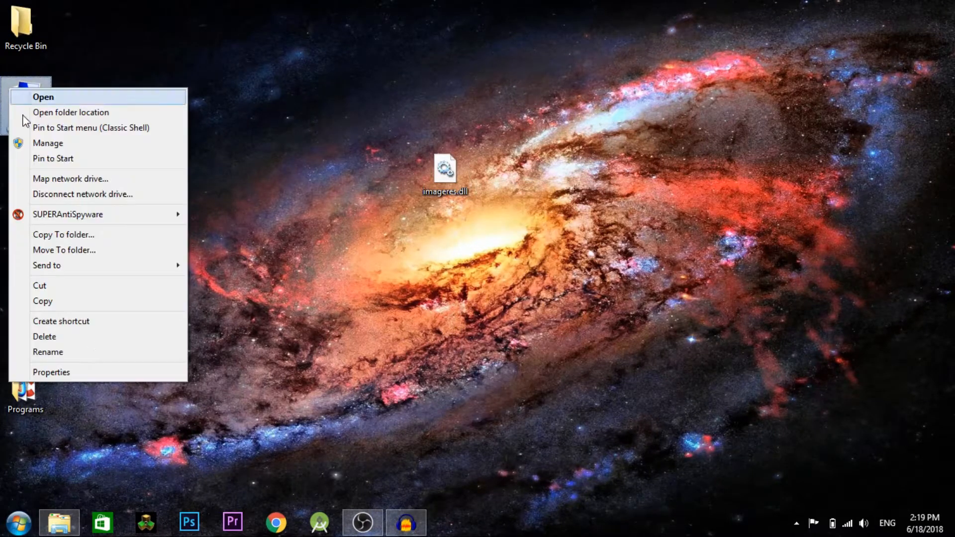
left_click(97, 375)
left_click(175, 332)
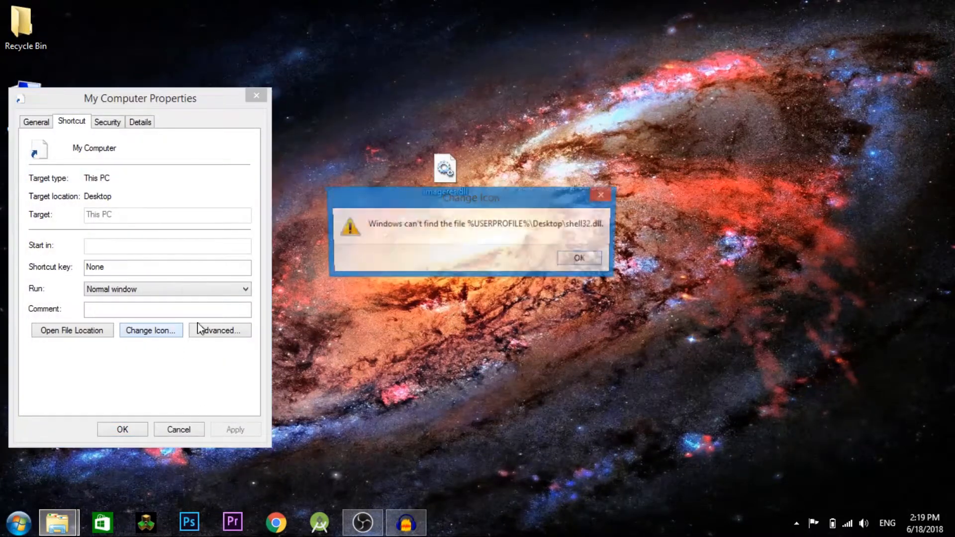
left_click(604, 259)
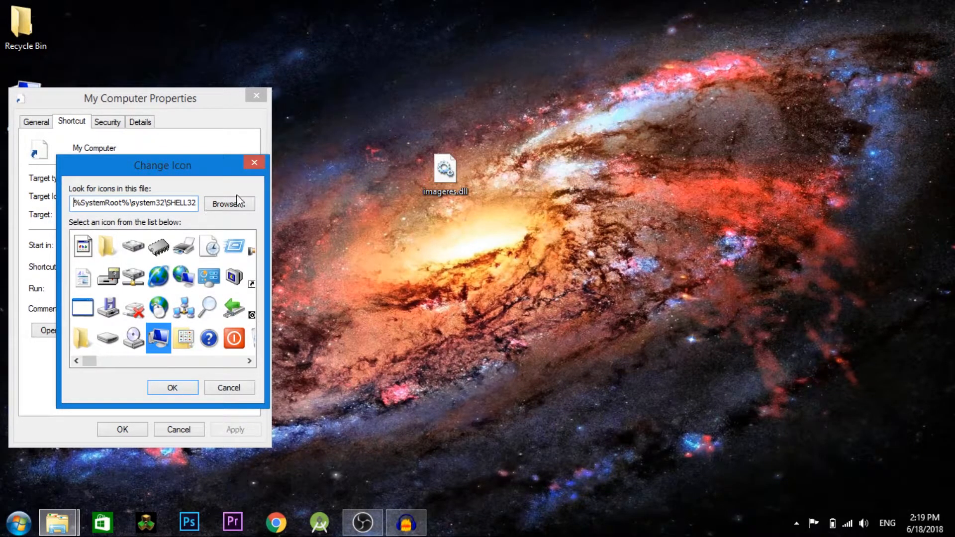
left_click(237, 201)
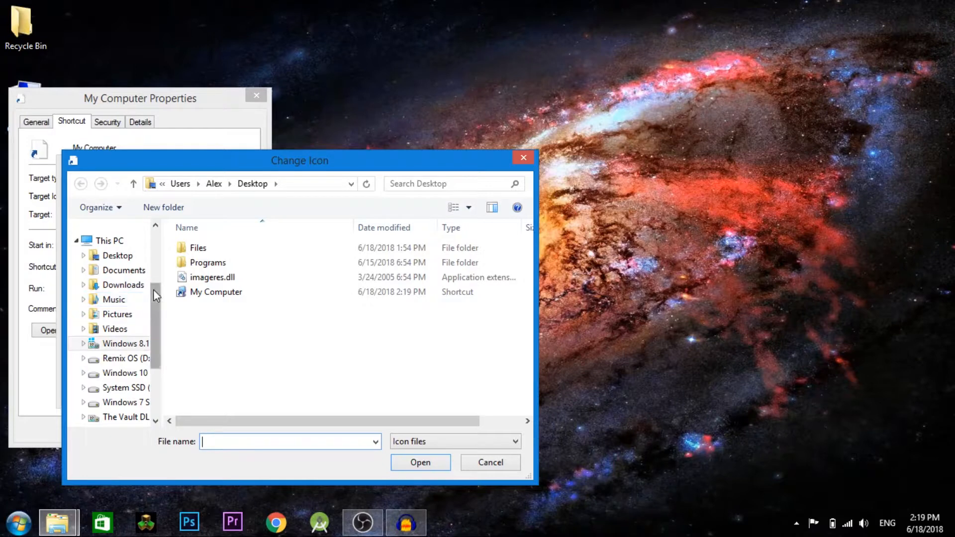
- Load imageres.dll from the Desktop folder as the icon source for the My Computer shortcut
scroll(150, 284, "up", 1)
scroll(153, 266, "up", 2)
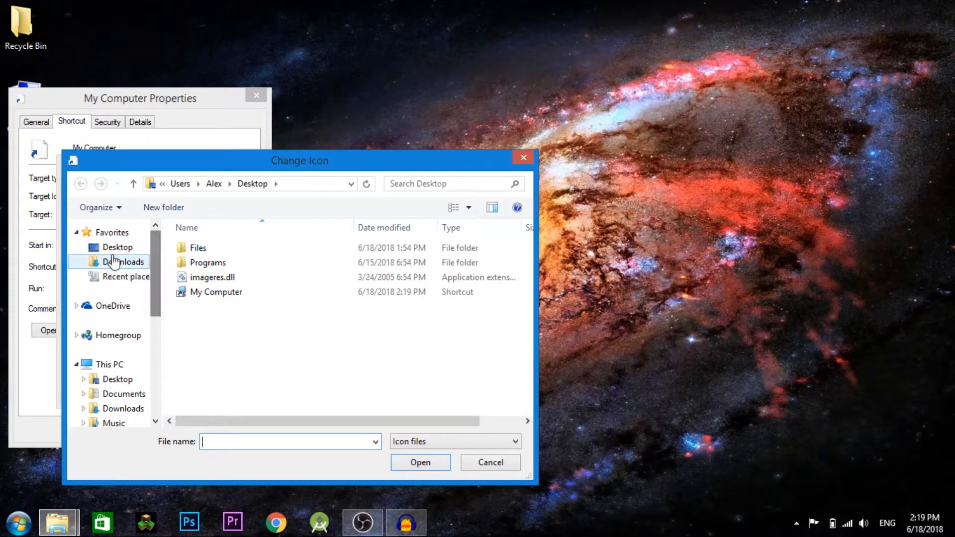
left_click(117, 251)
left_click(404, 463)
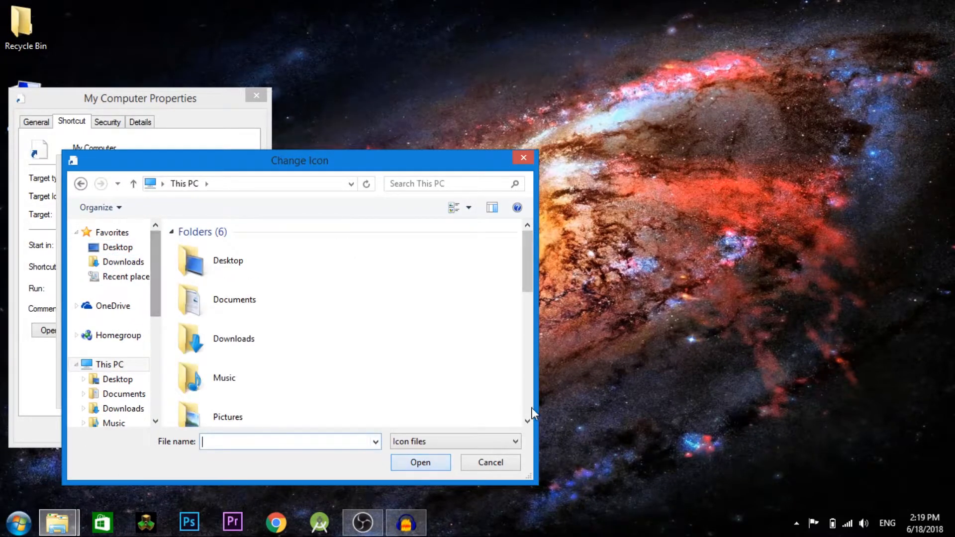
double_click(314, 264)
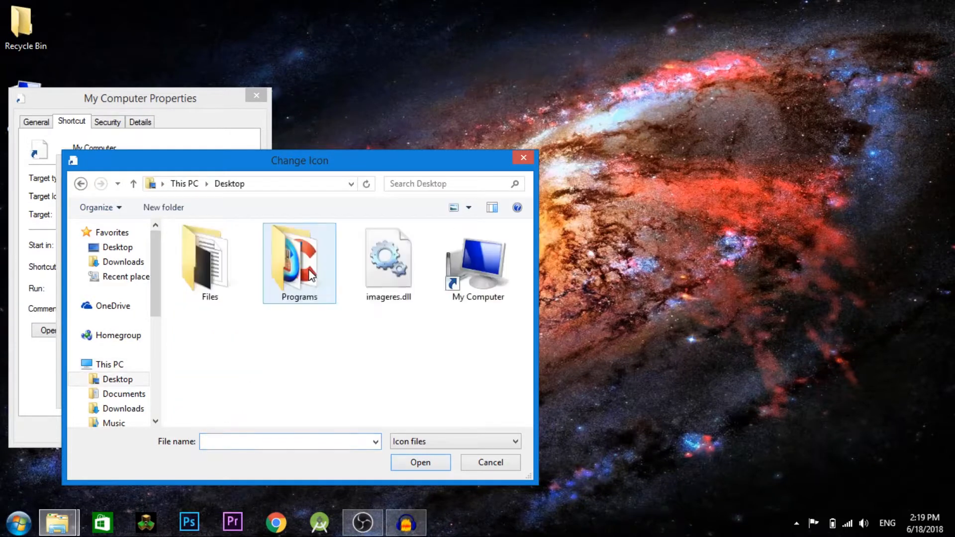
left_click(407, 293)
left_click(430, 469)
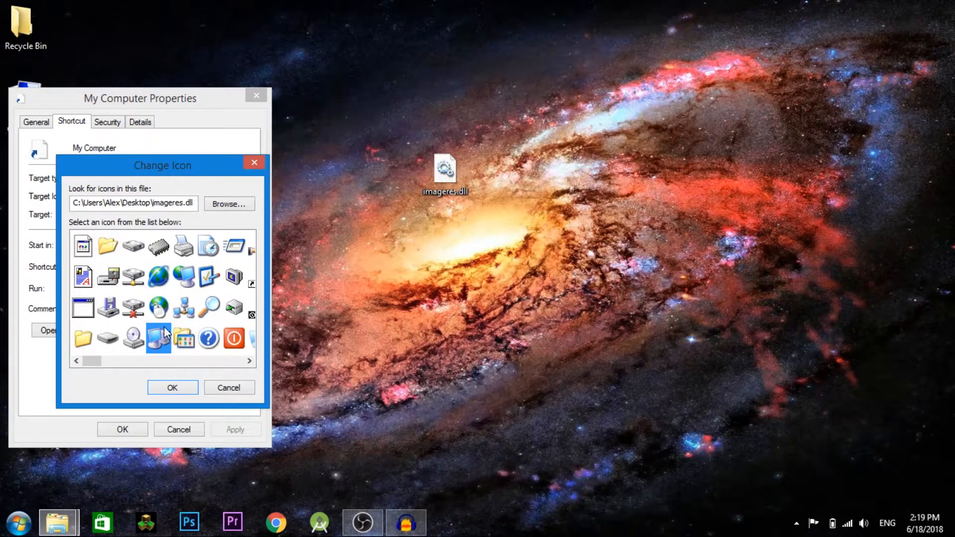
- Accept the selected Windows XP computer icon from imageres.dll and apply it to the My Computer shortcut
left_click(183, 388)
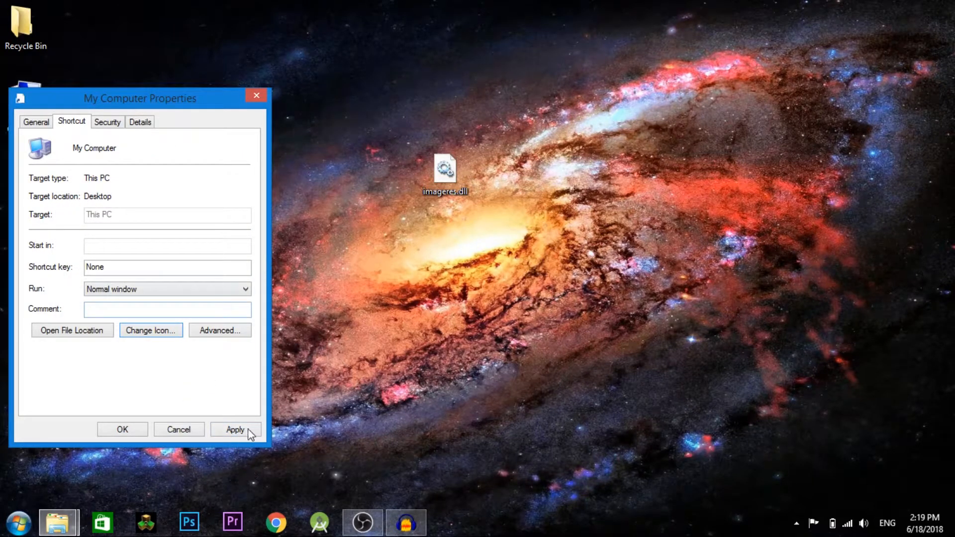
left_click(235, 429)
left_click(124, 429)
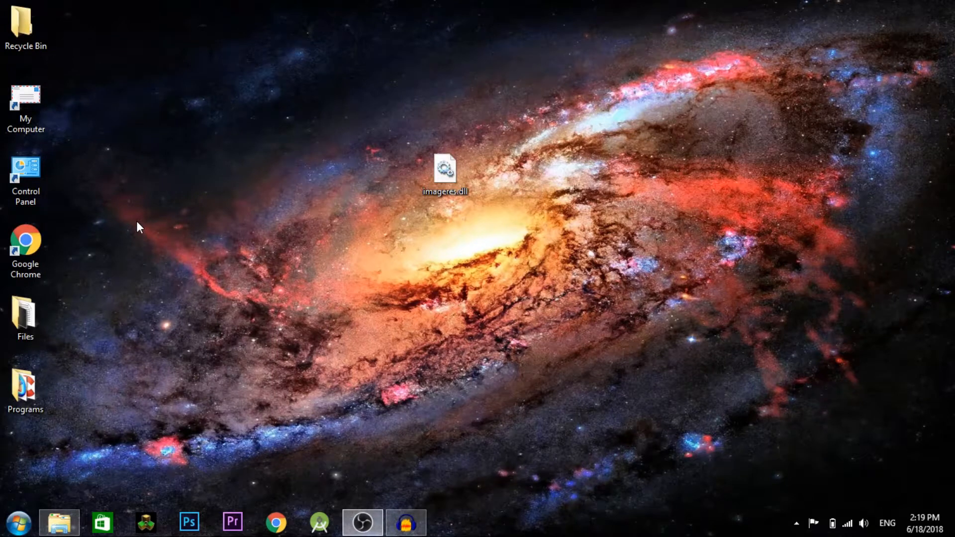
- Reassign the Windows XP computer icon from the desktop's imageres.dll to the My Computer shortcut and apply it
right_click(40, 112)
left_click(113, 394)
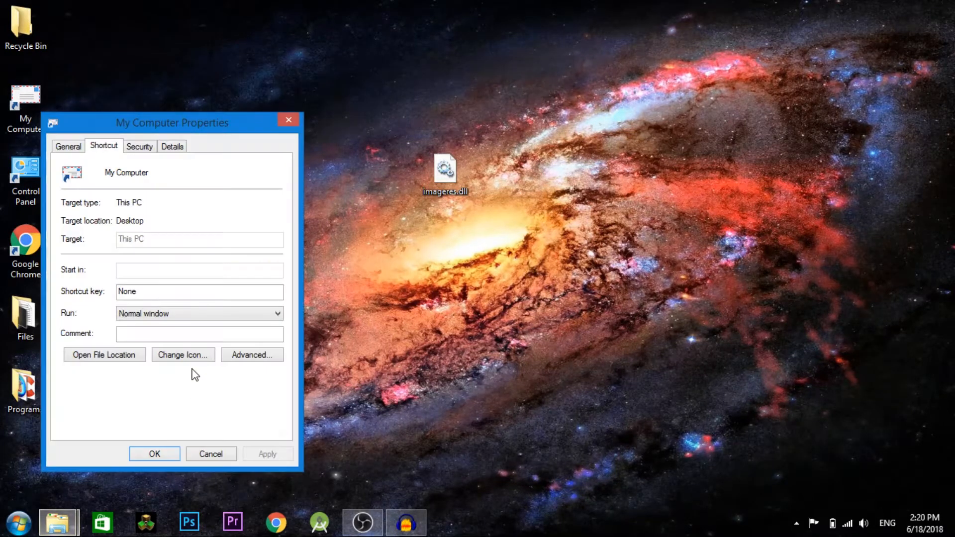
left_click(195, 357)
left_click(189, 365)
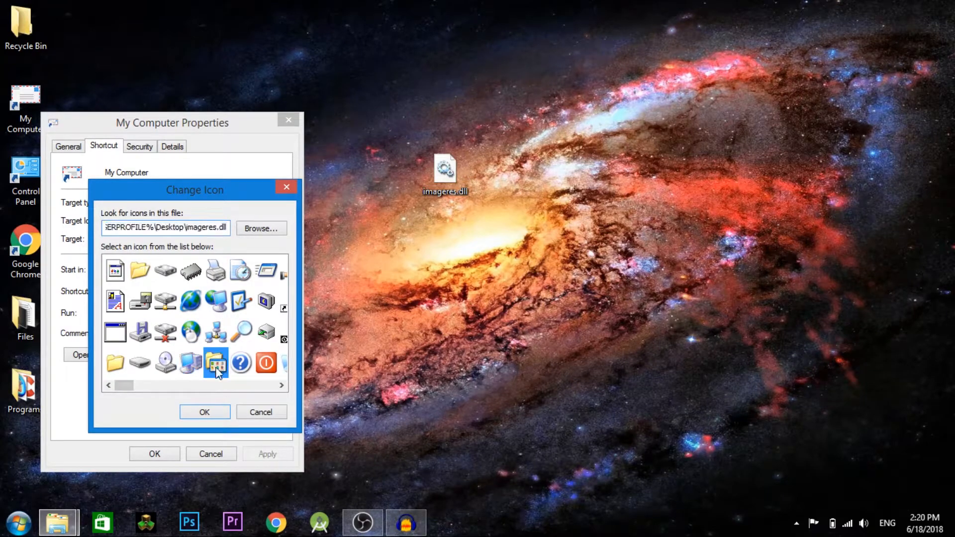
left_click(205, 412)
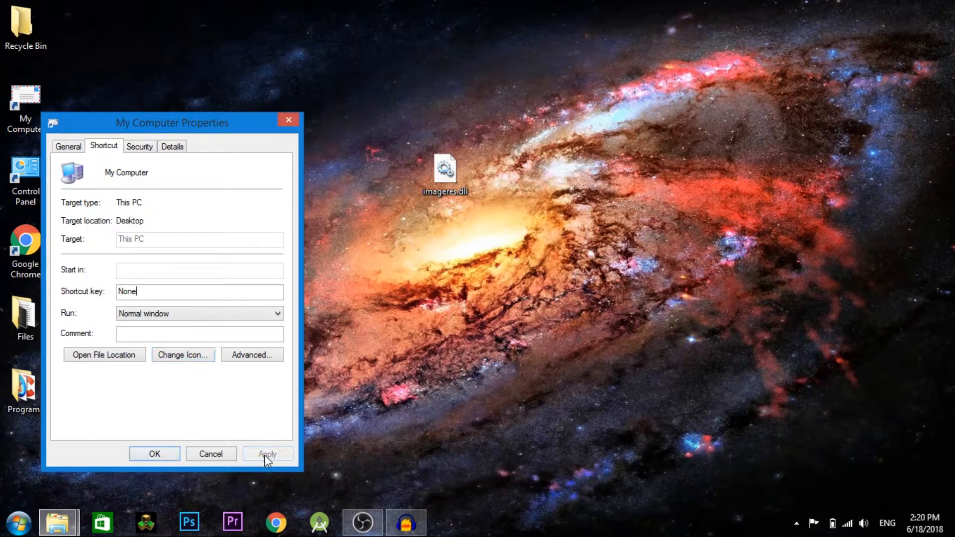
left_click(155, 453)
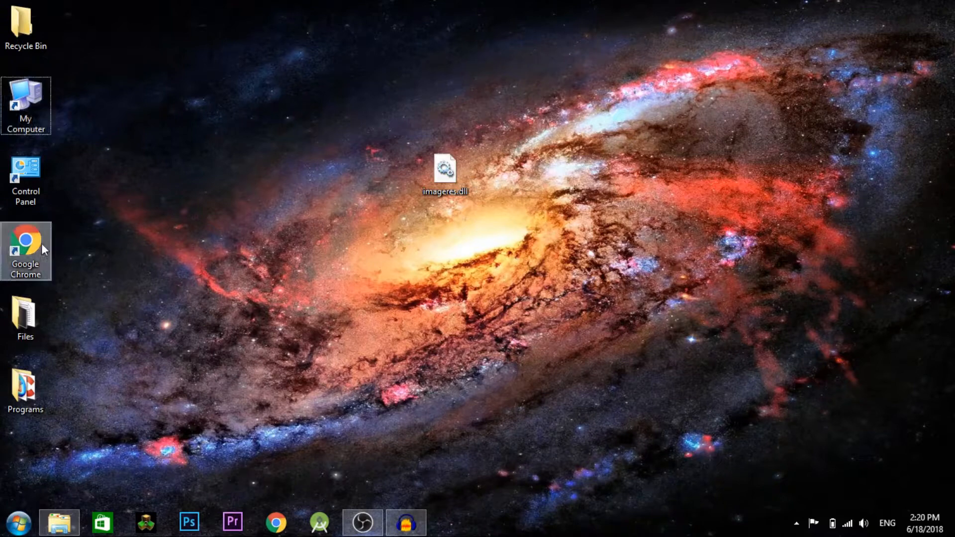
- Change the Control Panel shortcut's icon to the blue-framed check mark with a pen from the desktop's imageres.dll
right_click(23, 186)
left_click(92, 422)
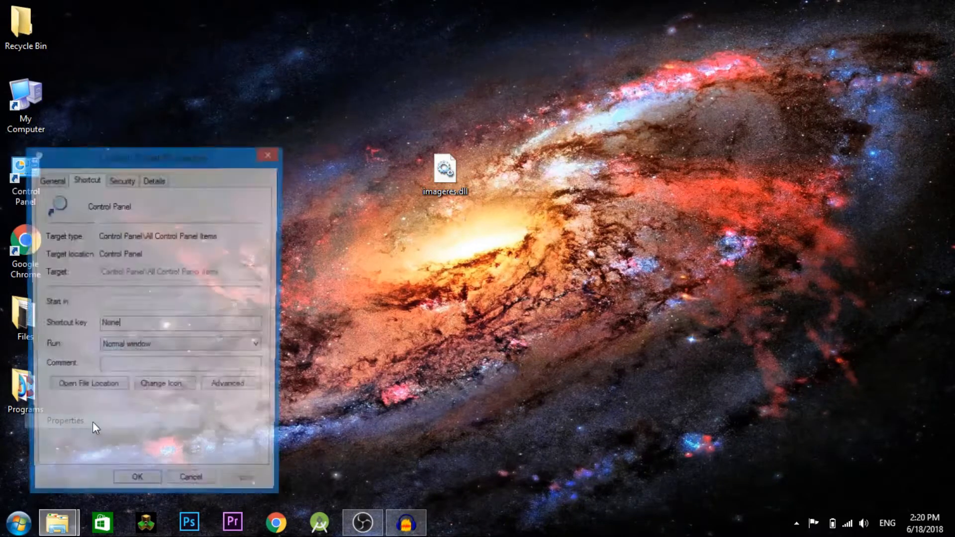
left_click(190, 393)
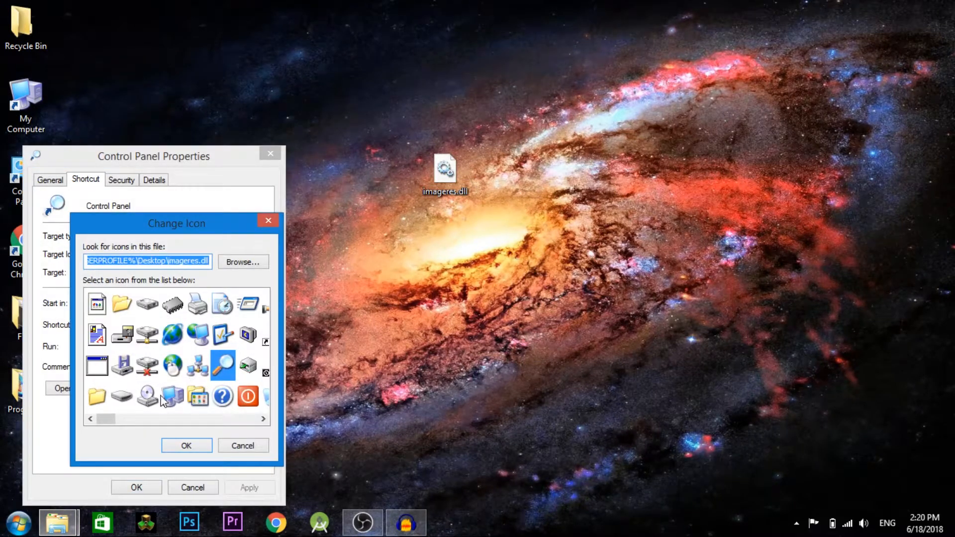
left_click_drag(103, 419, 153, 418)
left_click(125, 342)
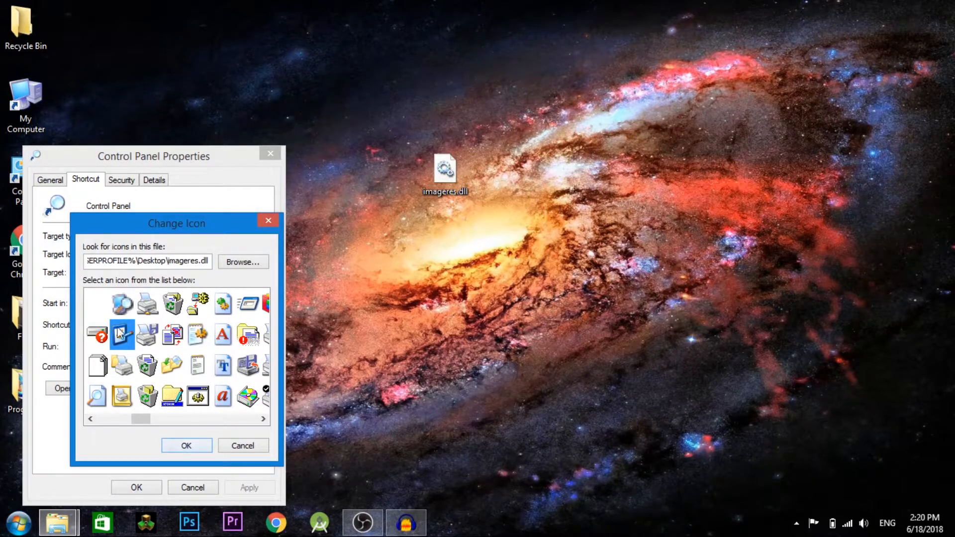
left_click(187, 446)
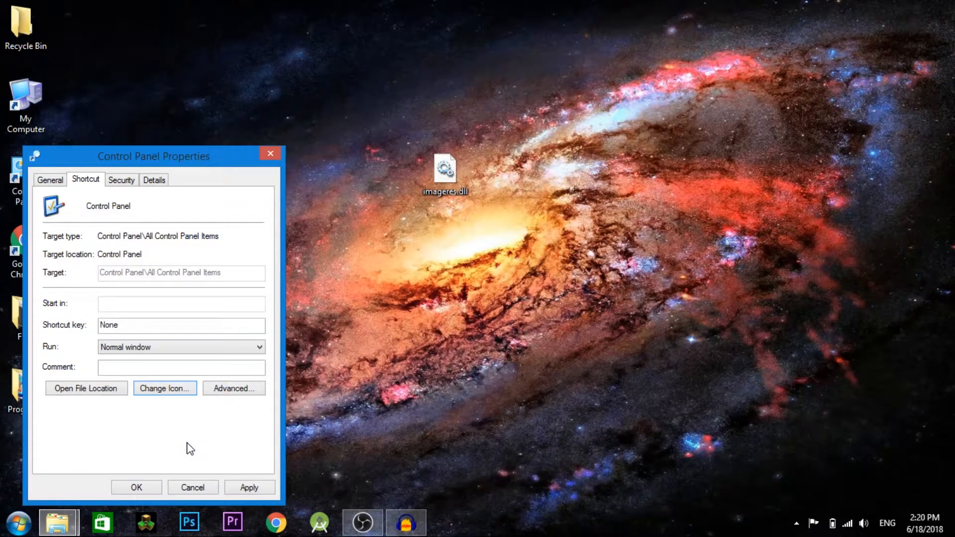
left_click(246, 492)
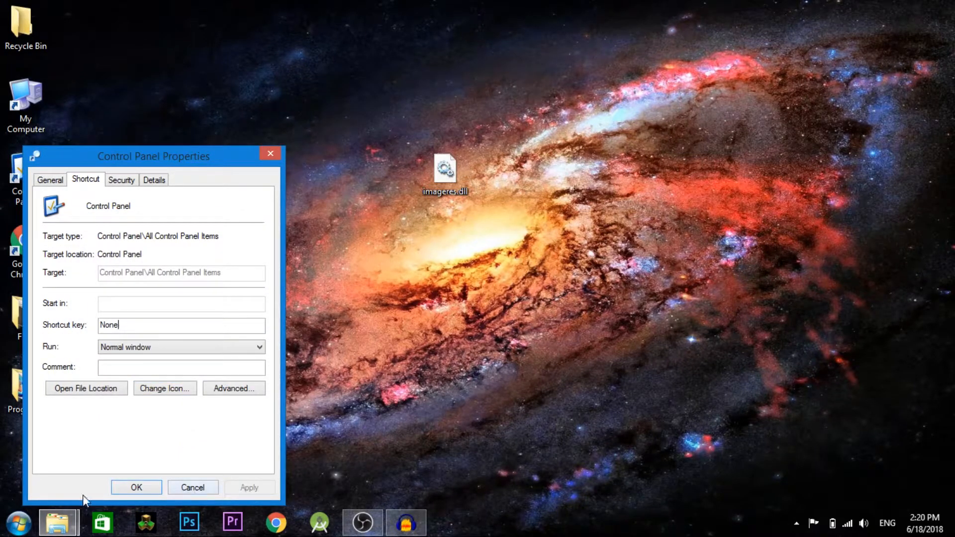
left_click(135, 488)
left_click(7, 34)
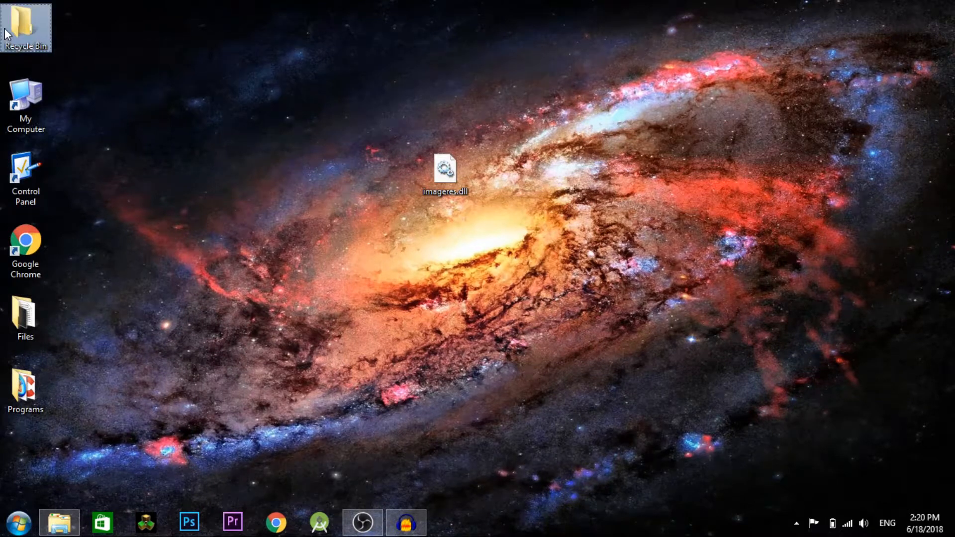
left_click(253, 197)
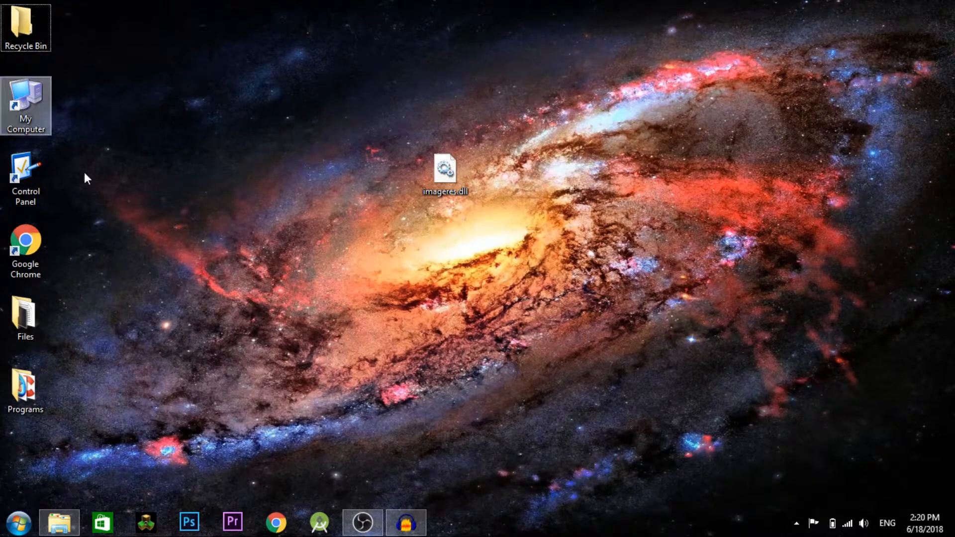
- Open the desktop icon settings from the Personalization page of the Control Panel
double_click(24, 174)
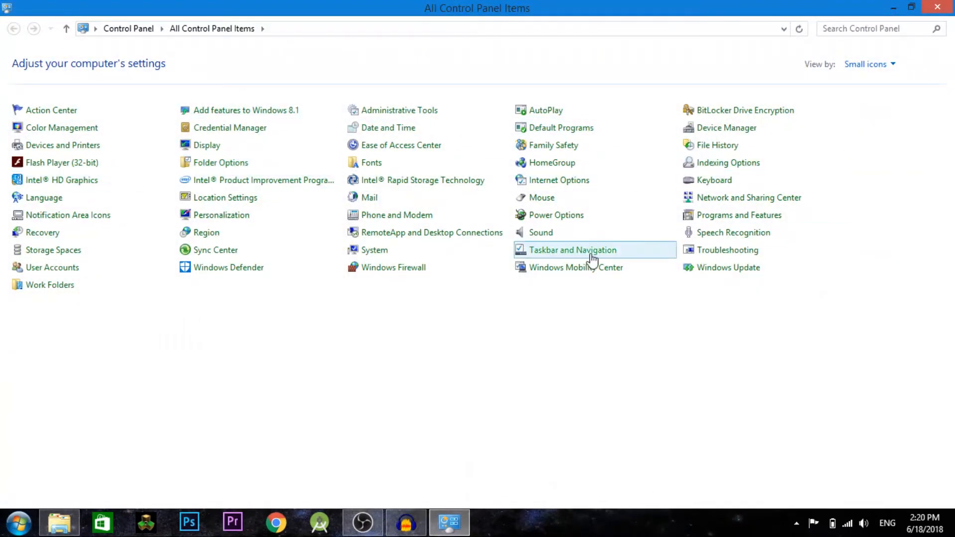
left_click(224, 219)
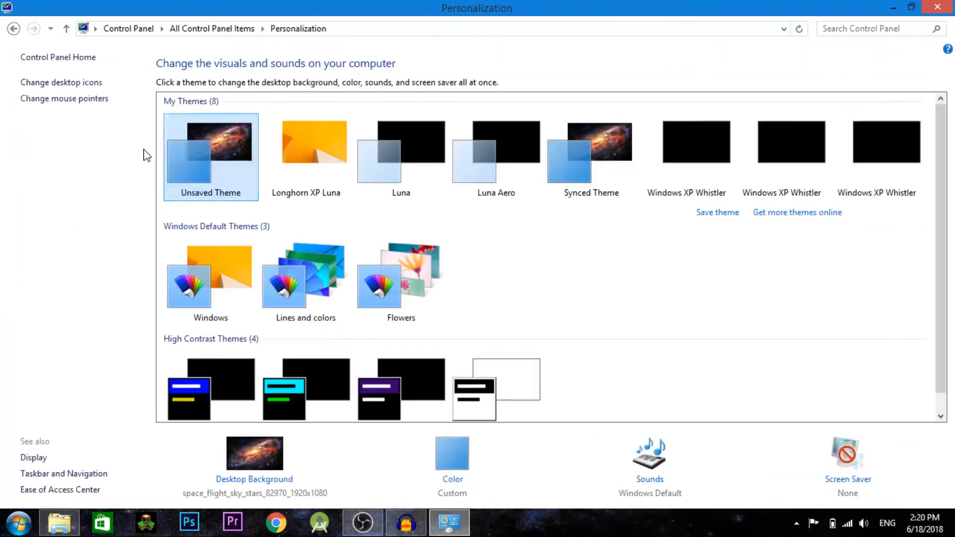
left_click(87, 83)
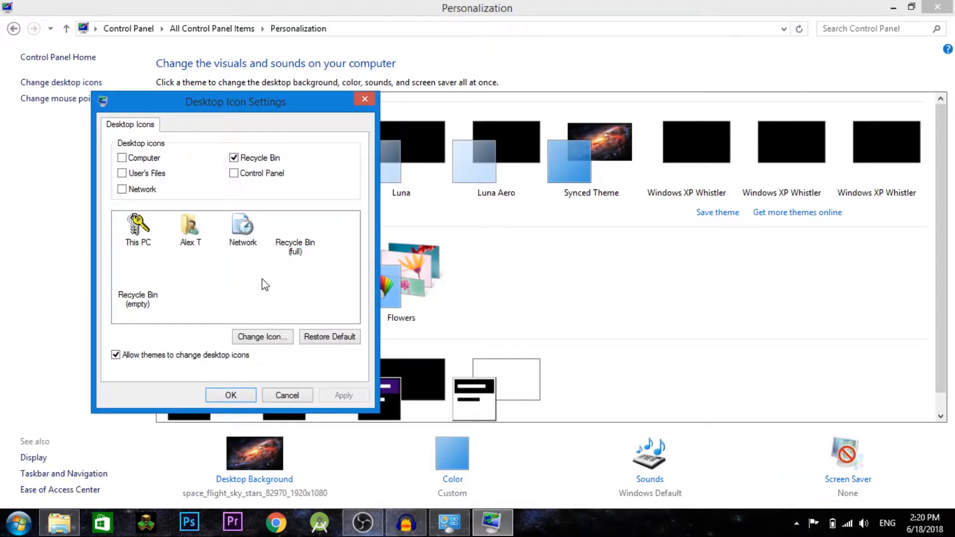
- Change the Recycle Bin (full) icon to the Windows XP paper-filled bin from the desktop's imageres.dll
left_click(296, 231)
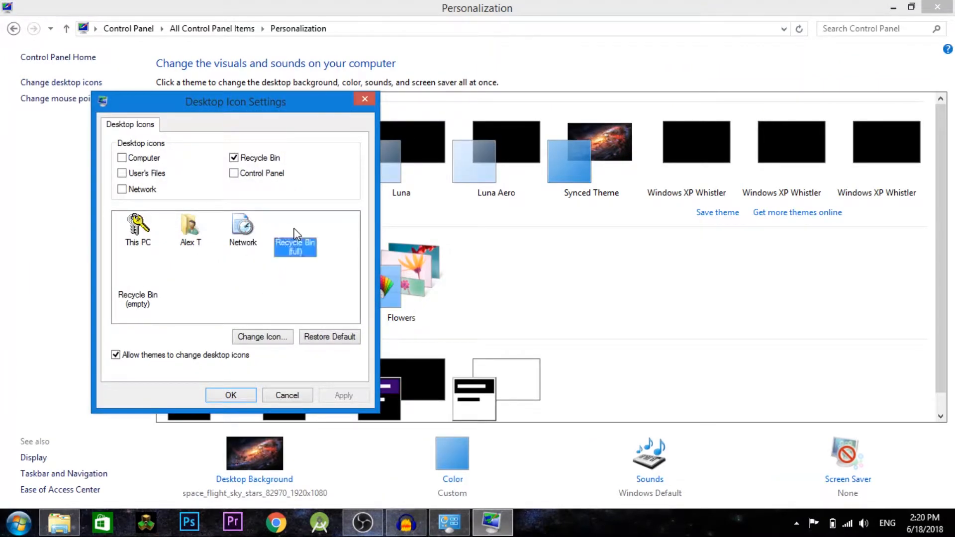
left_click(267, 342)
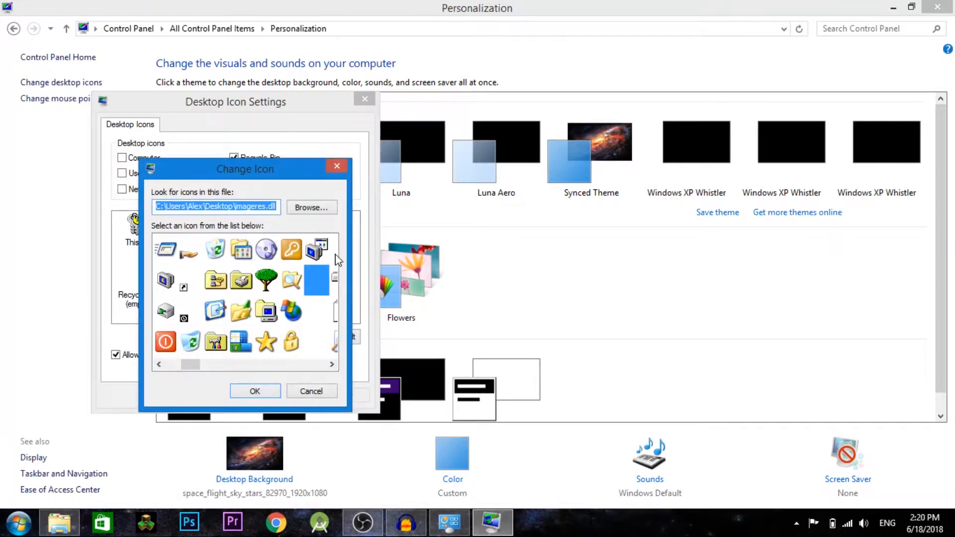
left_click_drag(194, 368, 190, 368)
left_click(241, 250)
left_click(255, 391)
- Change the Recycle Bin (empty) icon to the Windows XP empty bin with green arrows from imageres.dll
left_click(132, 291)
left_click(268, 336)
left_click(191, 342)
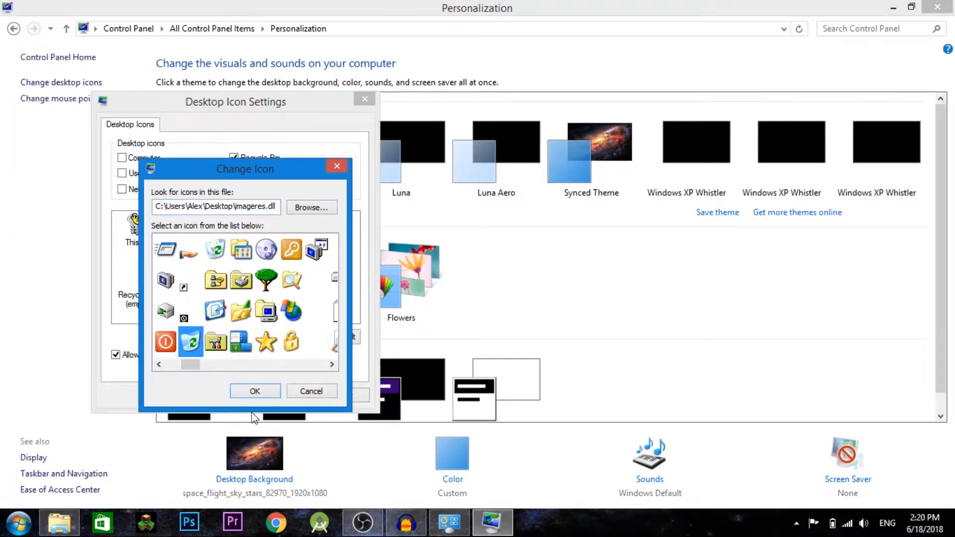
left_click(255, 390)
- Change the Network icon to the monitor with a globe from imageres.dll
left_click(255, 240)
left_click(277, 338)
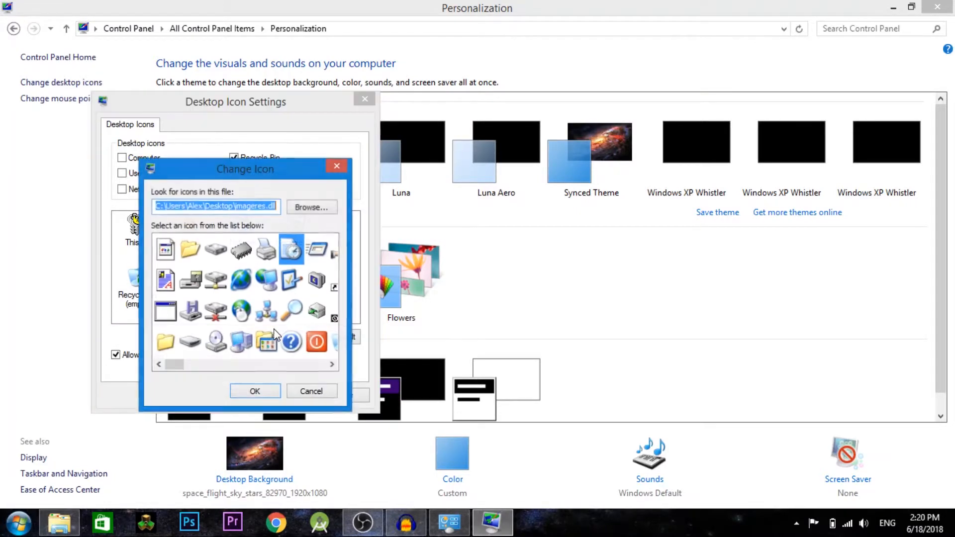
left_click(266, 281)
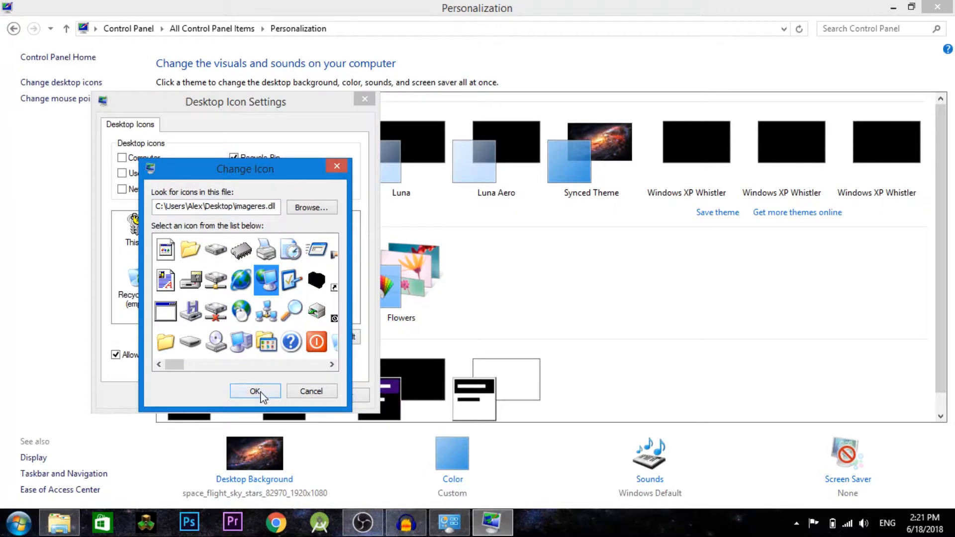
left_click(260, 392)
- Change the This PC icon to the Windows XP computer from imageres.dll, then apply the desktop icon settings and return to the desktop
left_click(138, 233)
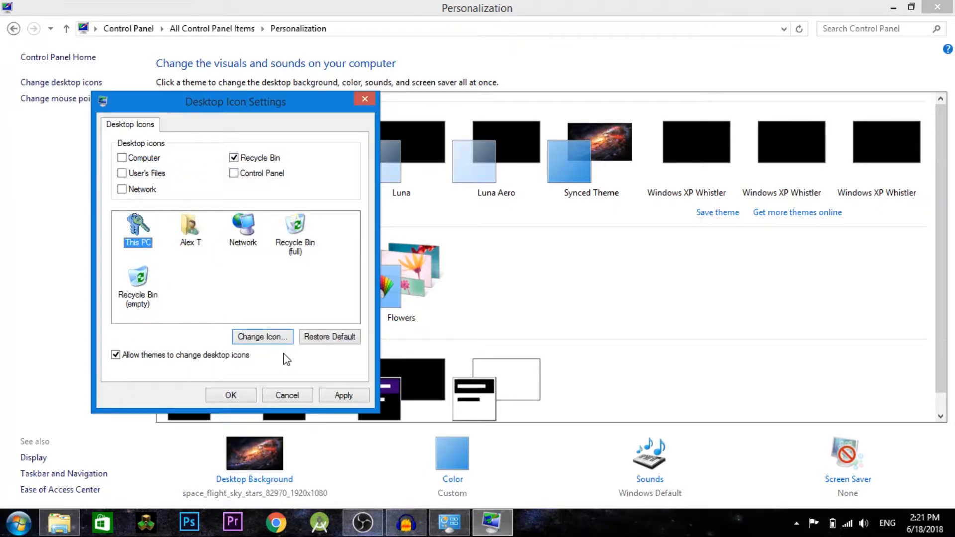
left_click(262, 336)
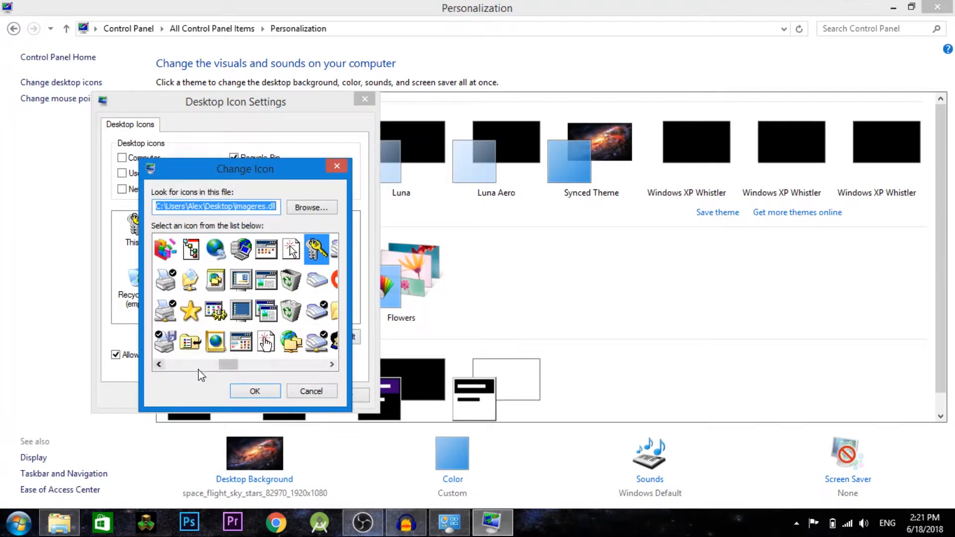
left_click_drag(222, 364, 172, 357)
left_click(190, 342)
left_click(246, 391)
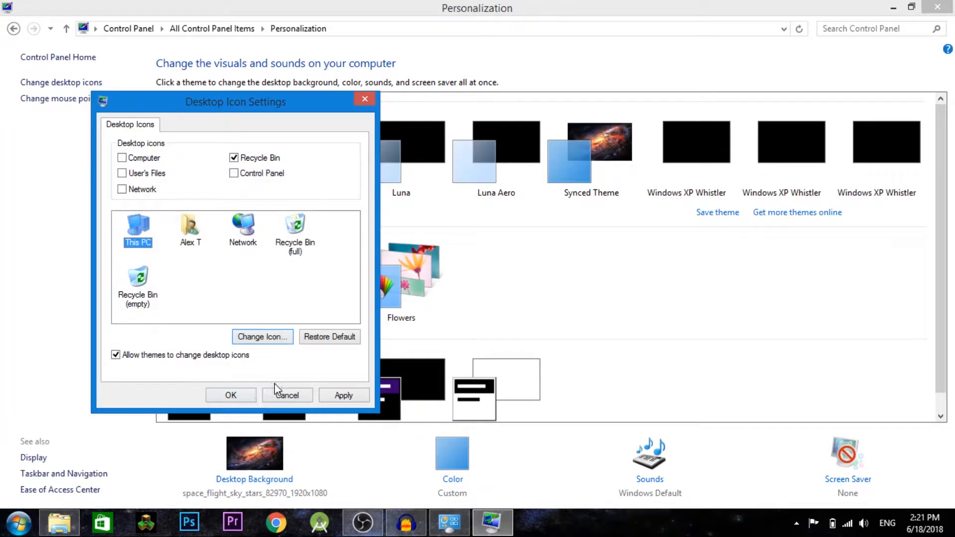
left_click(343, 394)
left_click(246, 396)
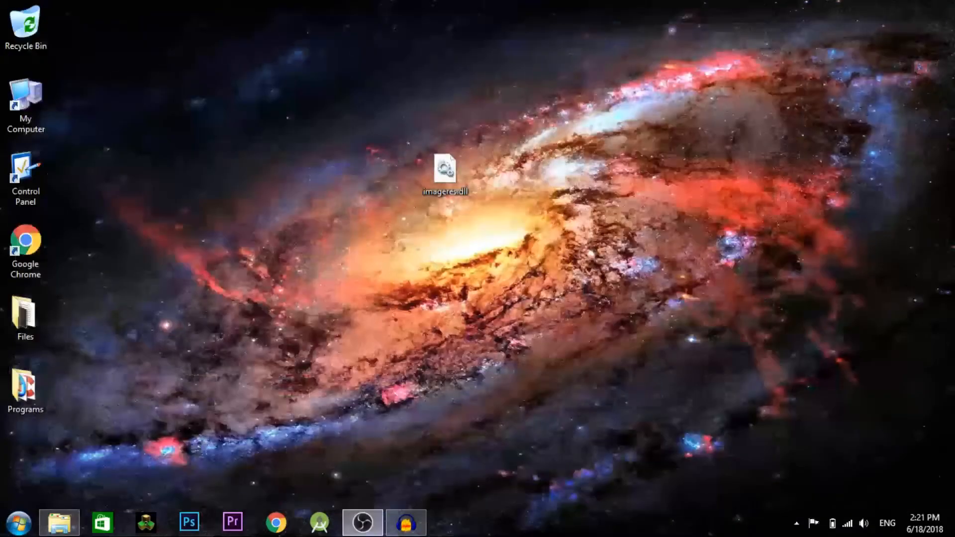
left_click(27, 40)
left_click(279, 86)
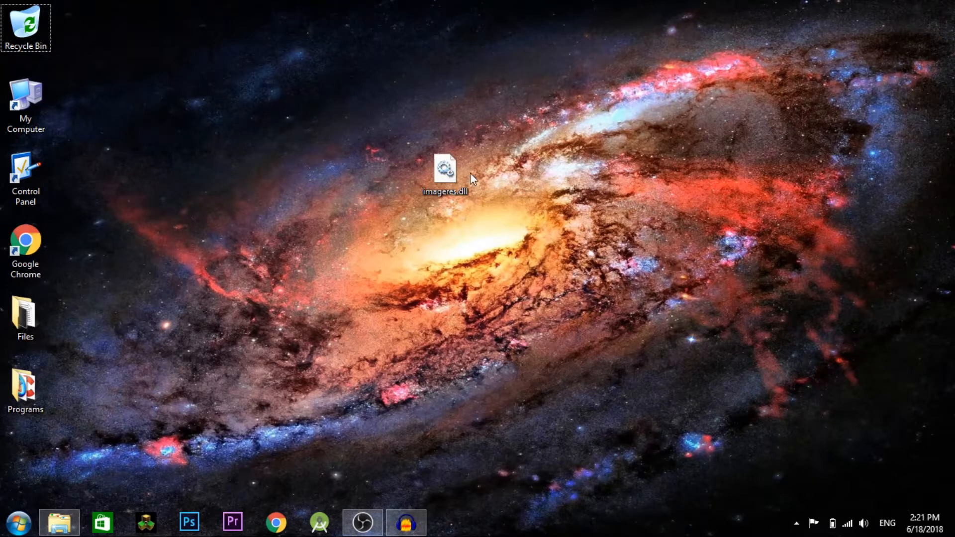
- Move imageres.dll from the desktop into the Files folder
left_click_drag(546, 148, 177, 244)
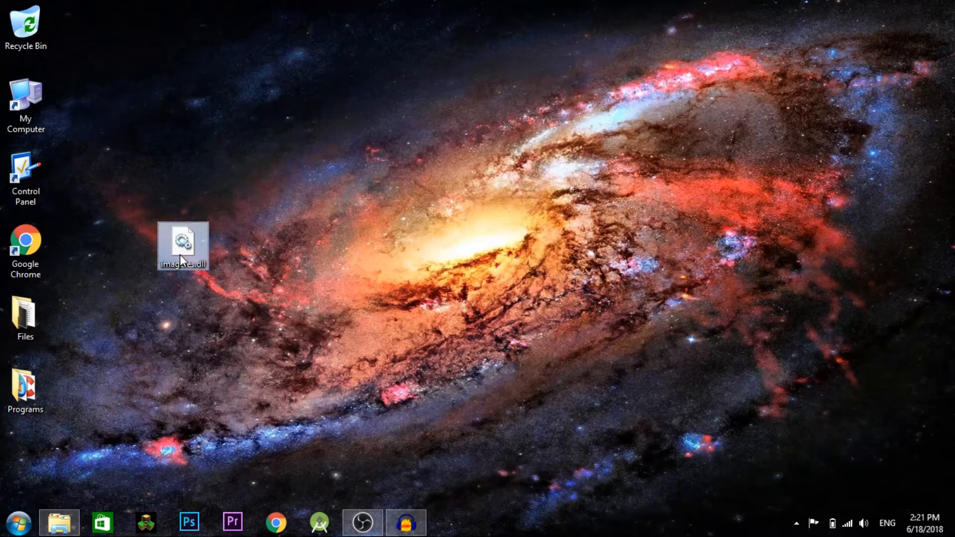
left_click_drag(182, 254, 139, 291)
left_click(153, 185)
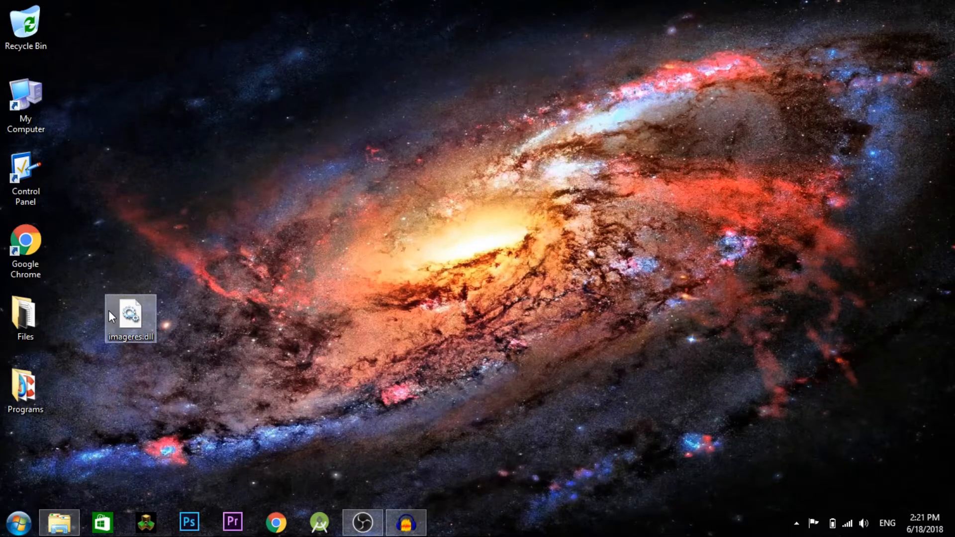
left_click_drag(110, 311, 154, 200)
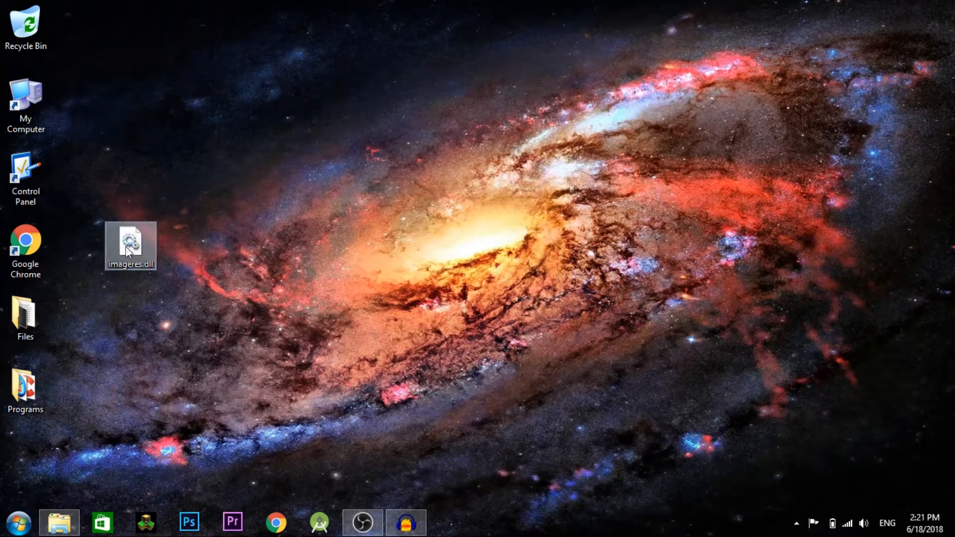
left_click_drag(91, 324, 30, 324)
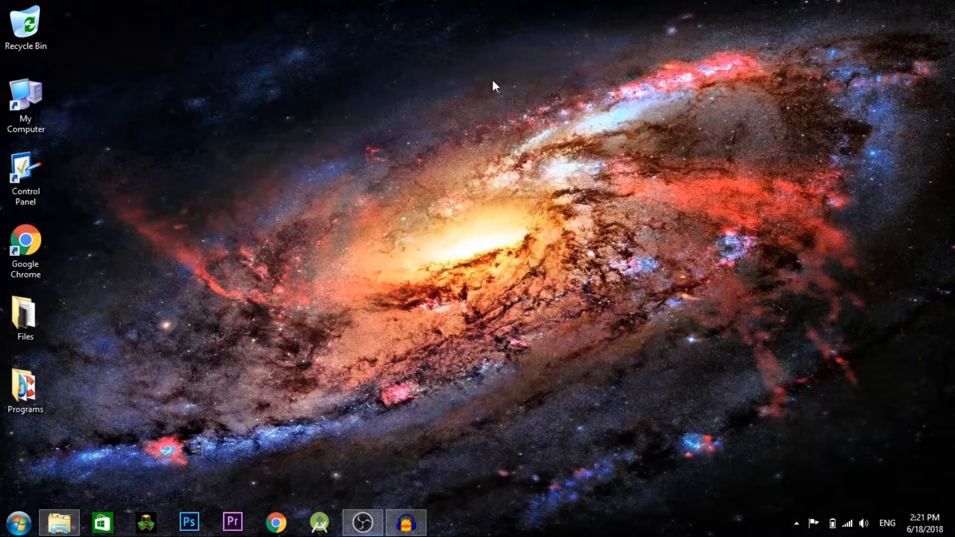
left_click(796, 523)
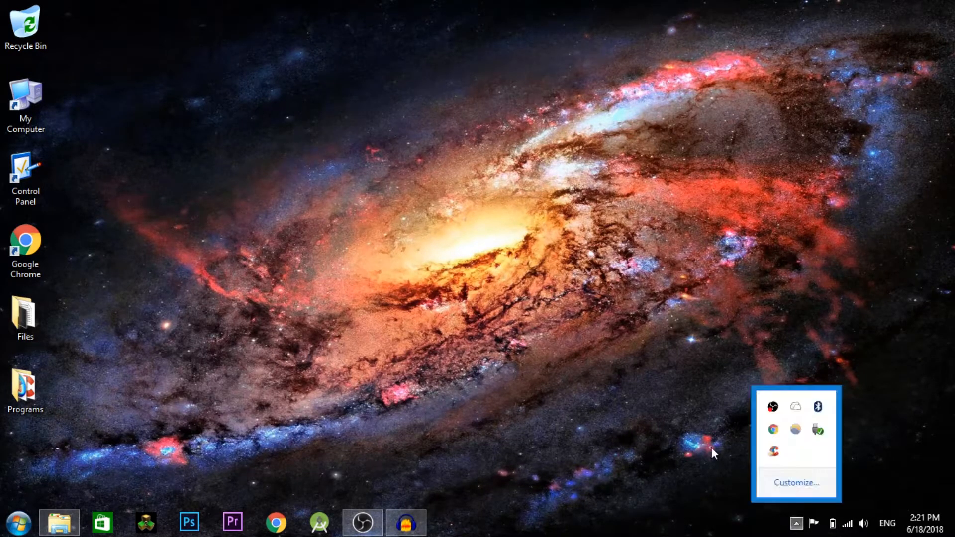
left_click(568, 306)
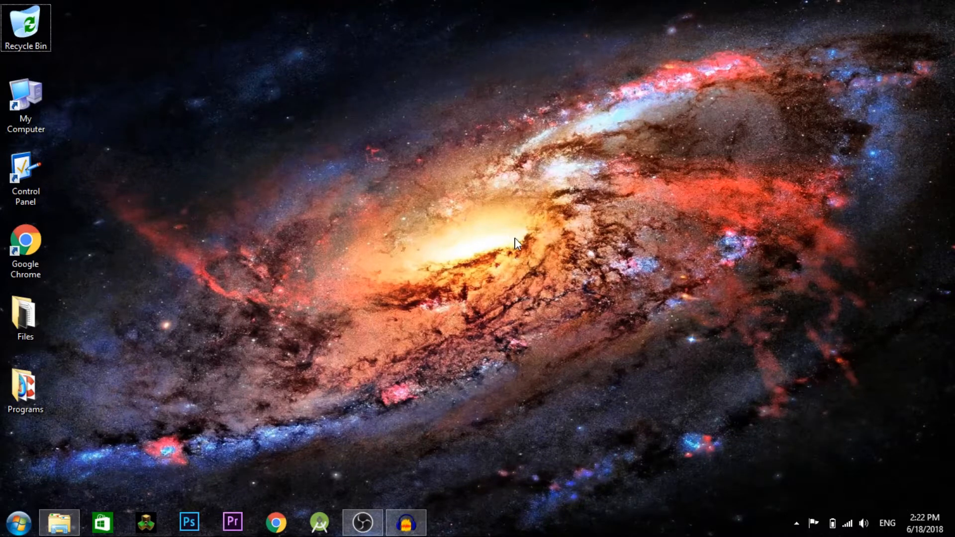